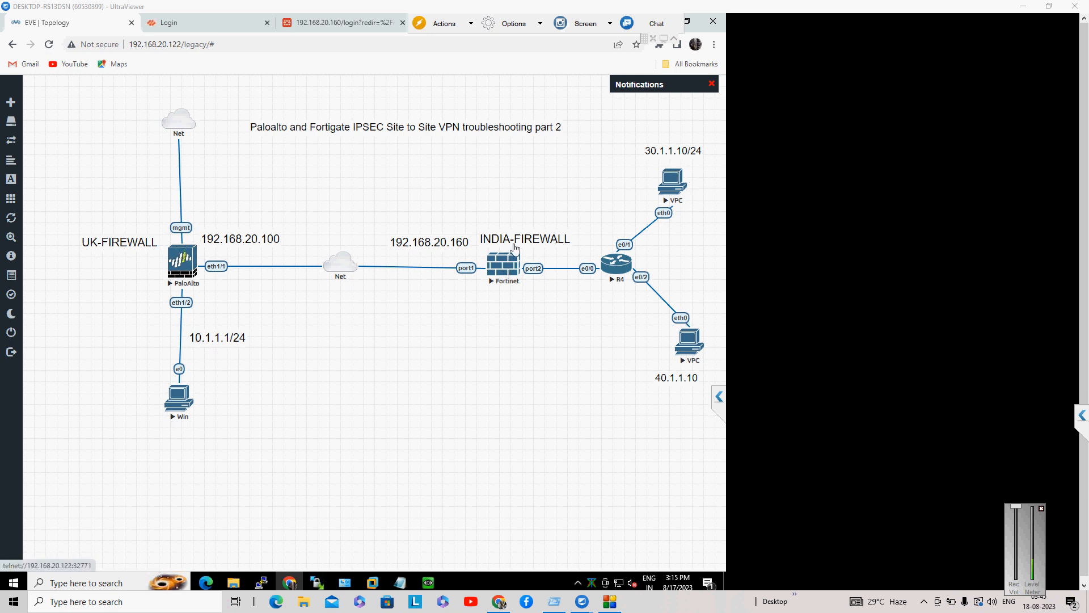
Step: Sign in to the INDIA-OFFICE FortiGate with the admin credentials, dismissing the password warning and What's New notice
{"action": "left_click", "coordinate": [312, 22]}
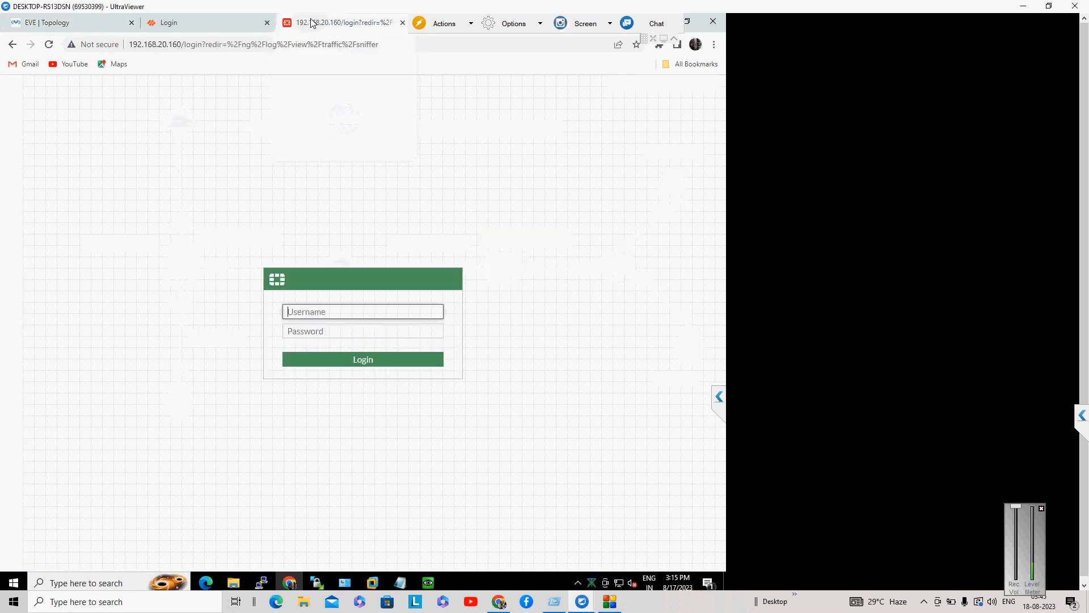
{"action": "type", "text": "admin"}
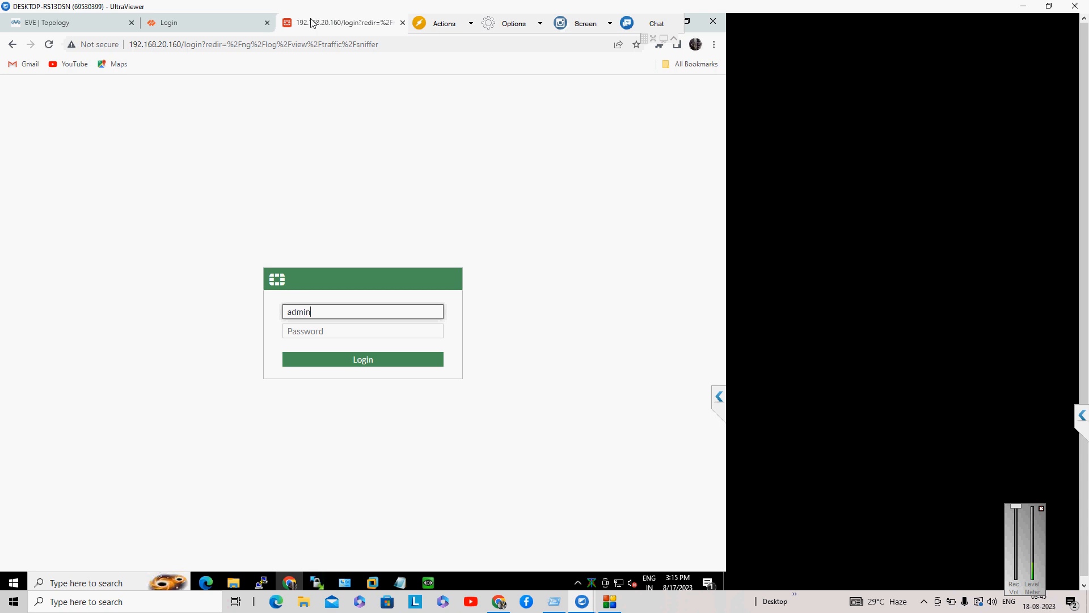
{"action": "key", "text": "Tab"}
{"action": "type", "text": "admi"}
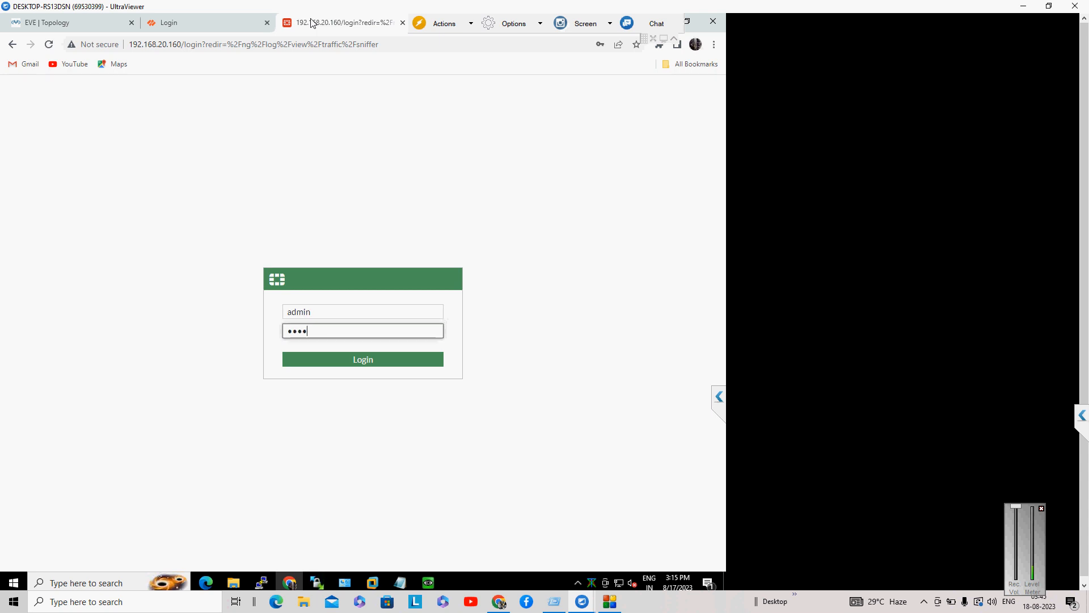
{"action": "type", "text": "n"}
{"action": "key", "text": "Return"}
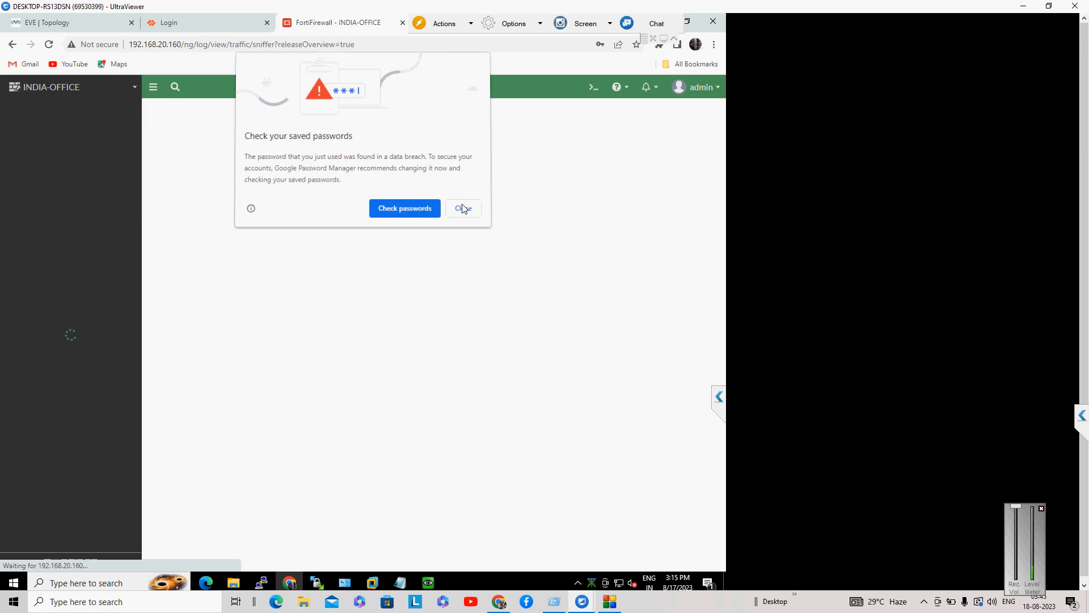
{"action": "left_click", "coordinate": [463, 209]}
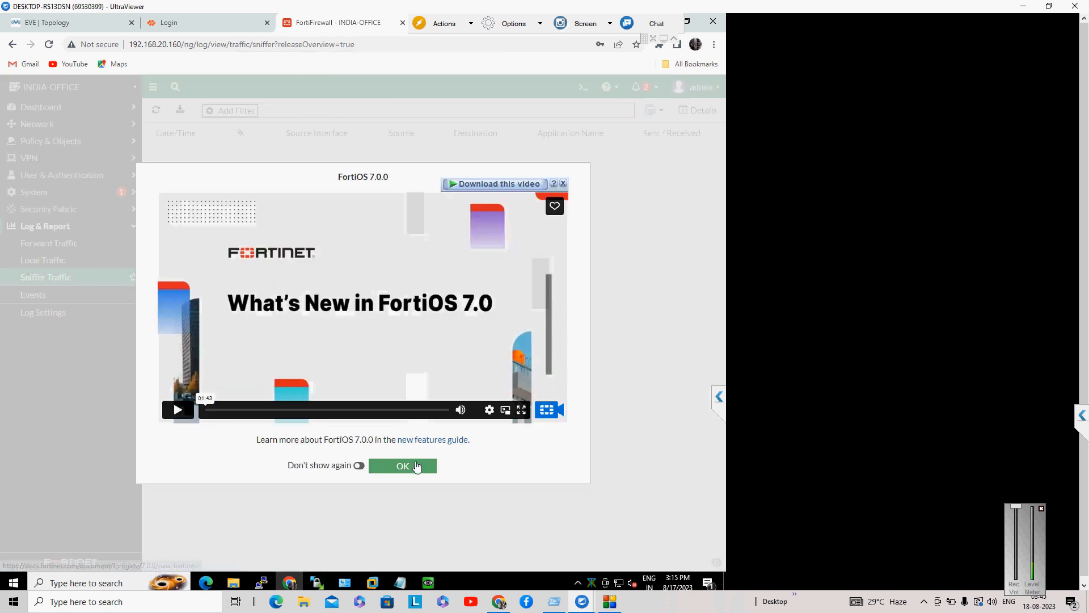
{"action": "left_click", "coordinate": [417, 467]}
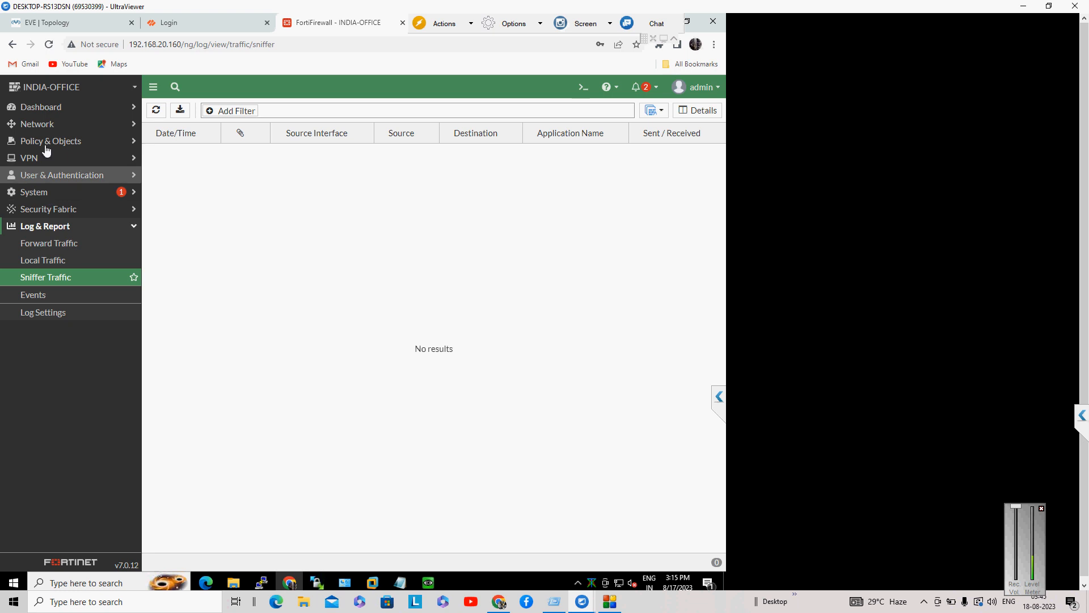
Step: Show Network > Static Routes and compare its 40.1.1.0/24, 30.1.1.0/24 and 10.1.1.0/24 routes against the EVE topology
{"action": "left_click", "coordinate": [46, 125]}
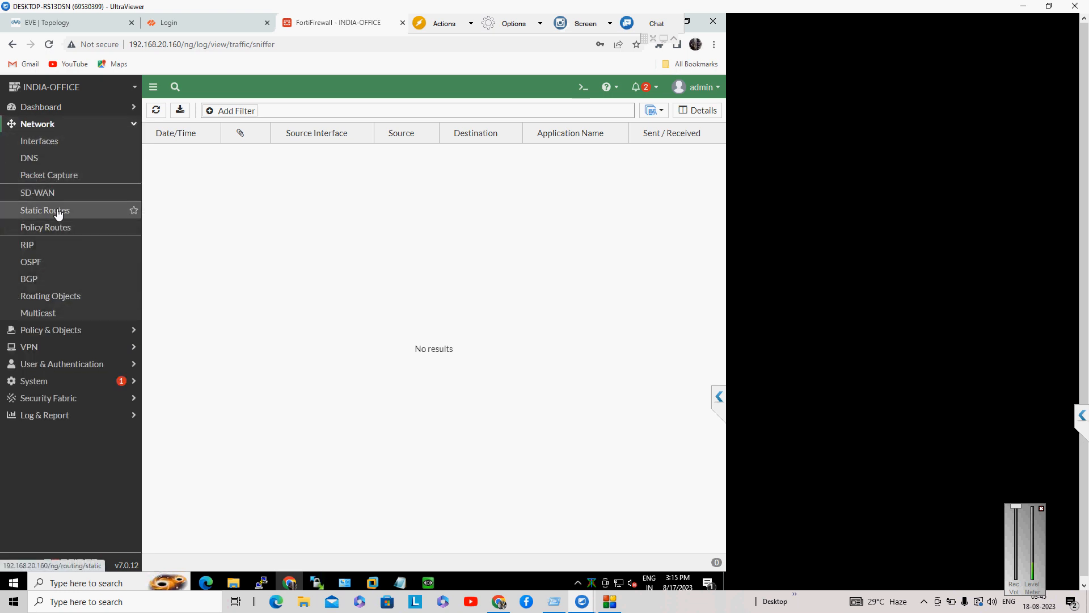
{"action": "left_click", "coordinate": [58, 212]}
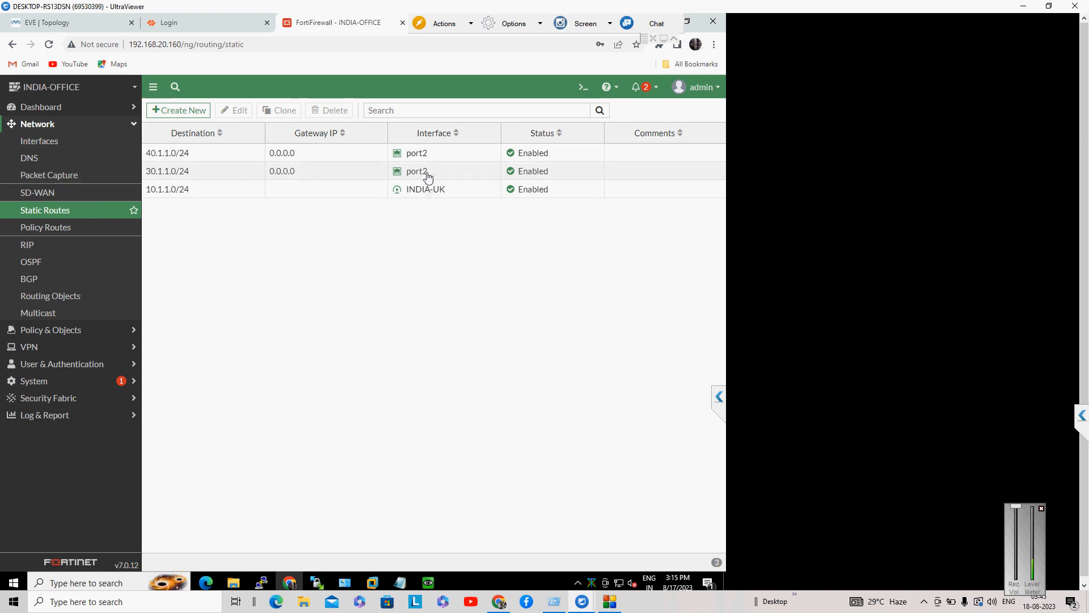
{"action": "mouse_move", "coordinate": [429, 178]}
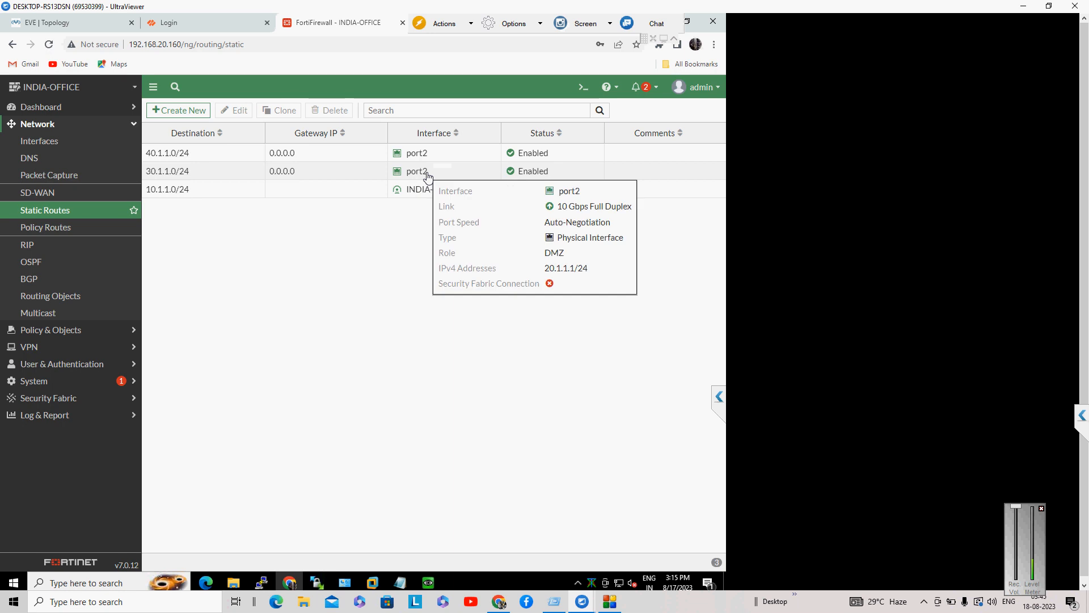
{"action": "left_click", "coordinate": [46, 27]}
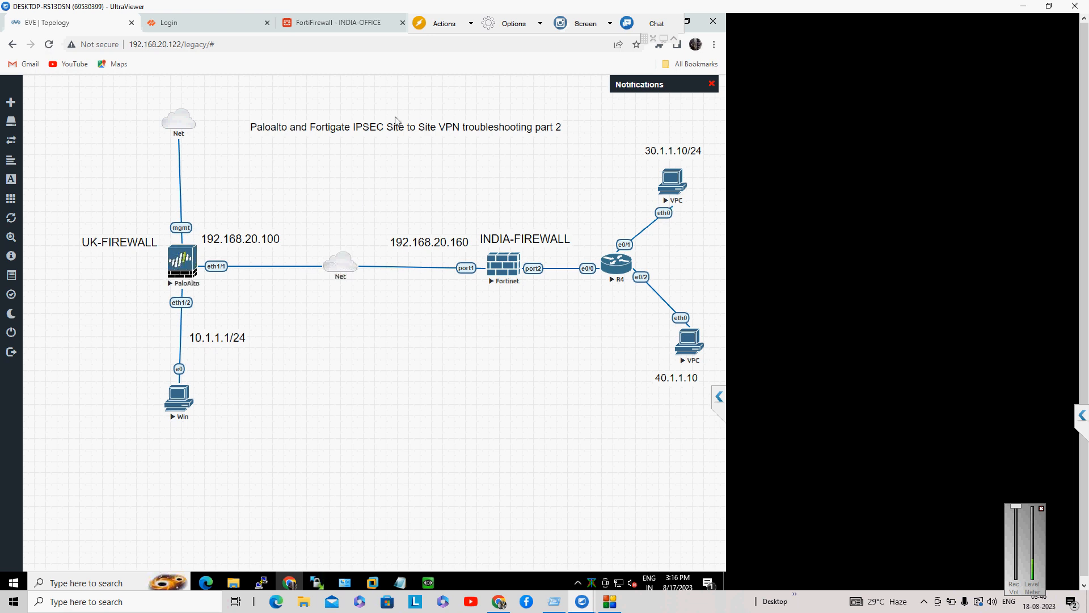
{"action": "left_click", "coordinate": [316, 26]}
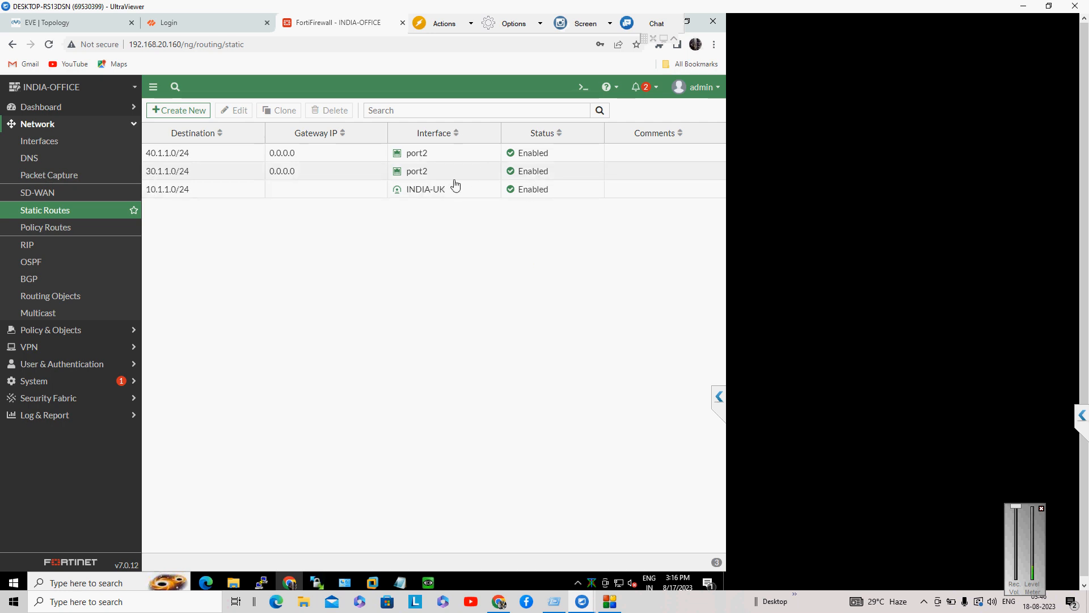
{"action": "left_click", "coordinate": [85, 22]}
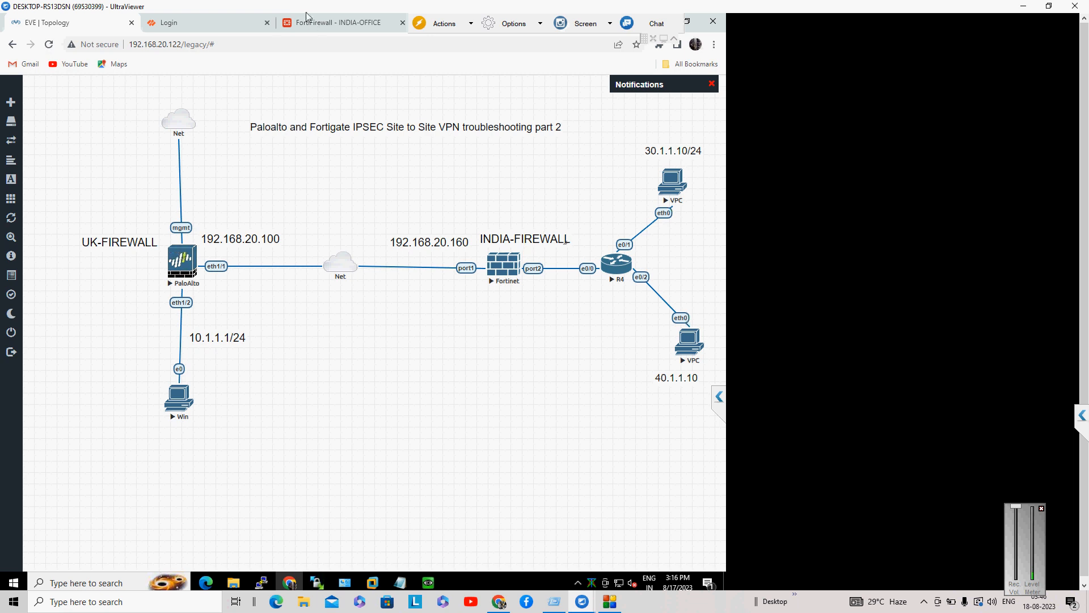
{"action": "left_click", "coordinate": [328, 26]}
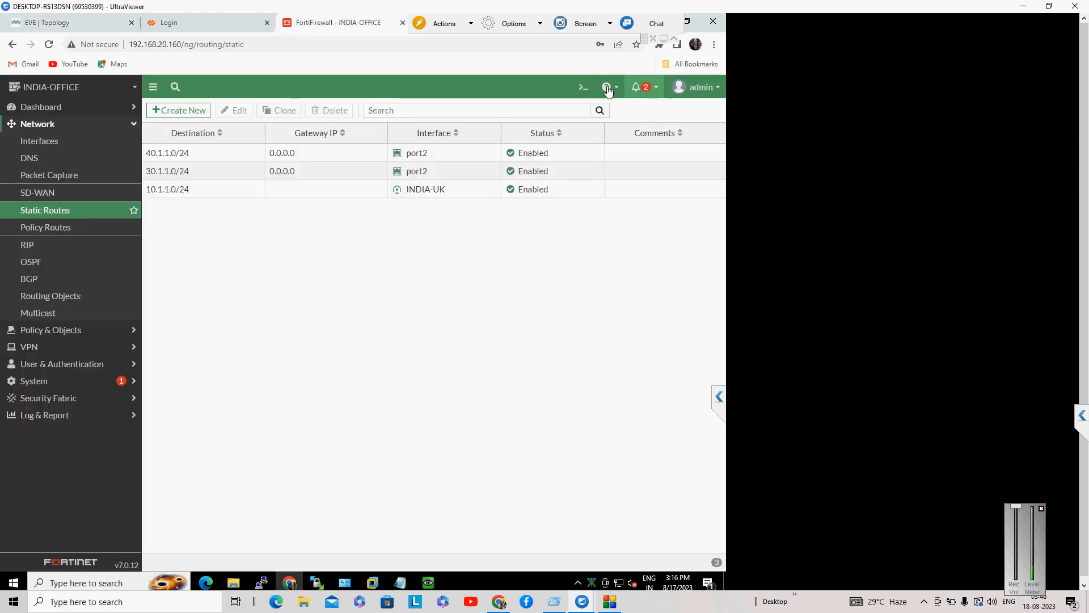
Step: Ping 30.1.1.10 from the FortiGate CLI console and confirm 5/5 replies with 0% loss
{"action": "left_click", "coordinate": [579, 88]}
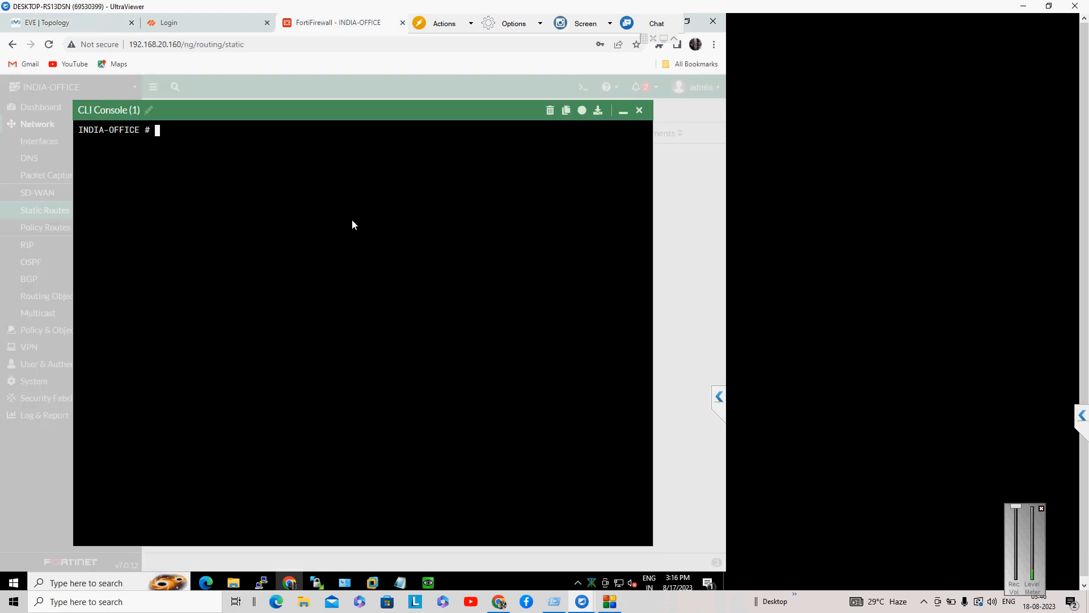
{"action": "type", "text": "execute ping 30.1.1.10"}
{"action": "key", "text": "Return"}
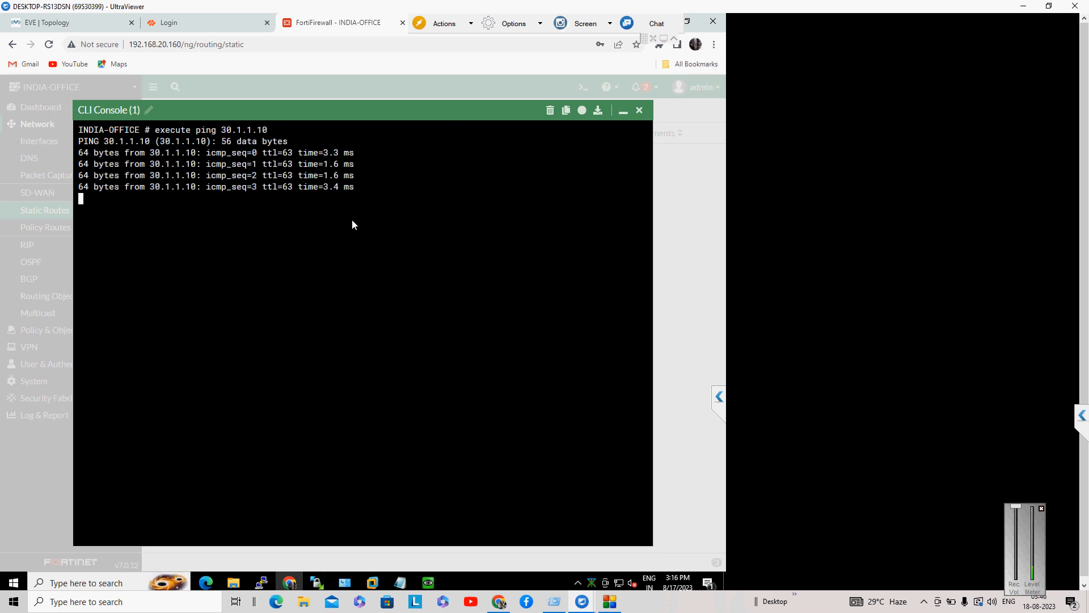
{"action": "key", "text": "Return"}
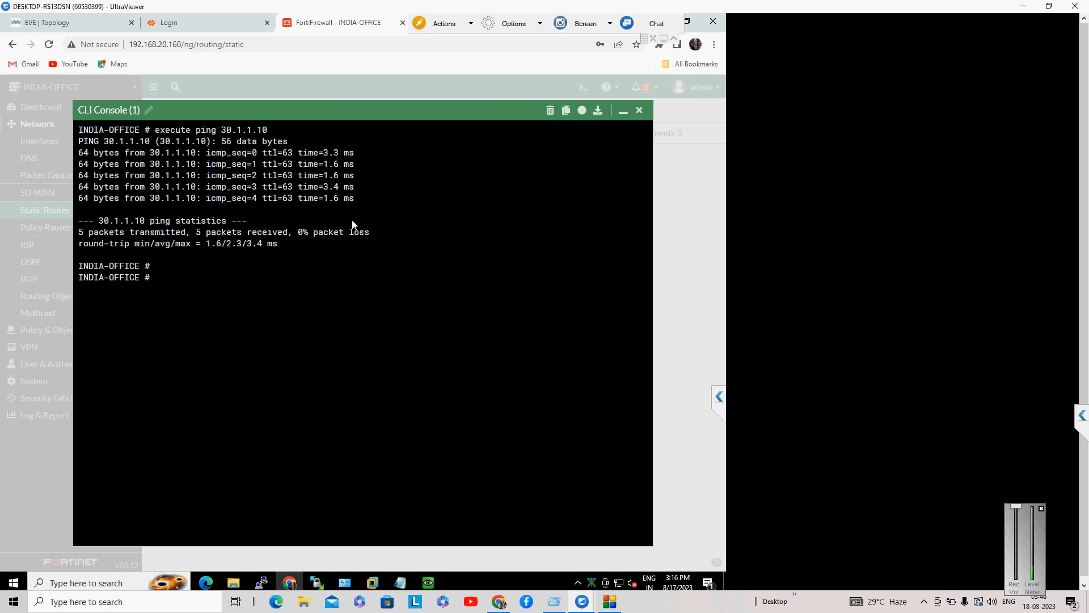
{"action": "left_click", "coordinate": [89, 25]}
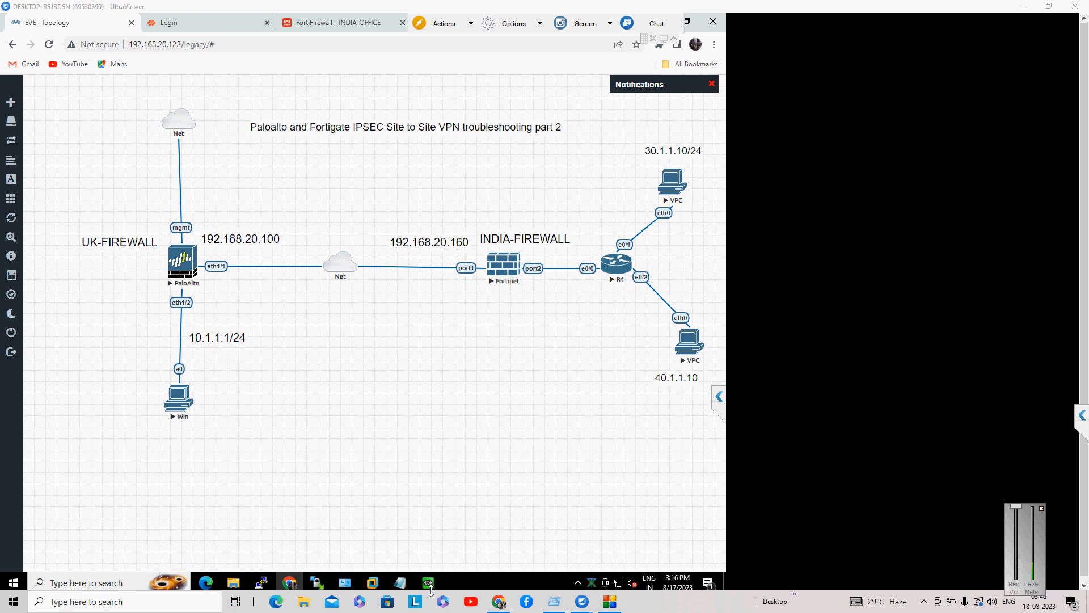
Step: Open the Win PC console, stop its running ping and check its addressing with ipconfig
{"action": "left_click", "coordinate": [182, 397]}
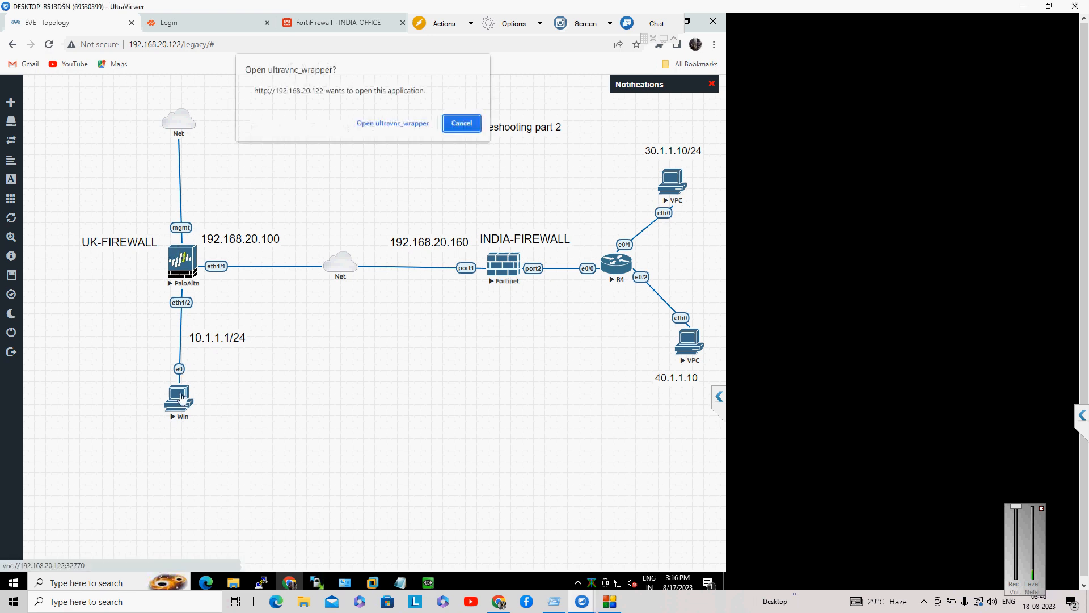
{"action": "left_click", "coordinate": [409, 122]}
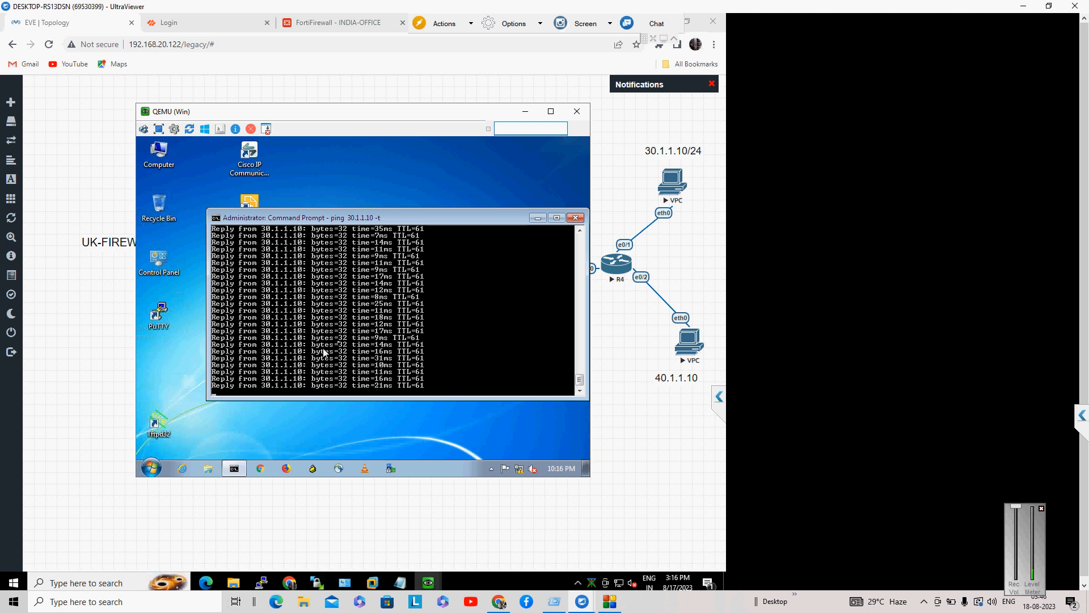
{"action": "key", "text": "ctrl+c"}
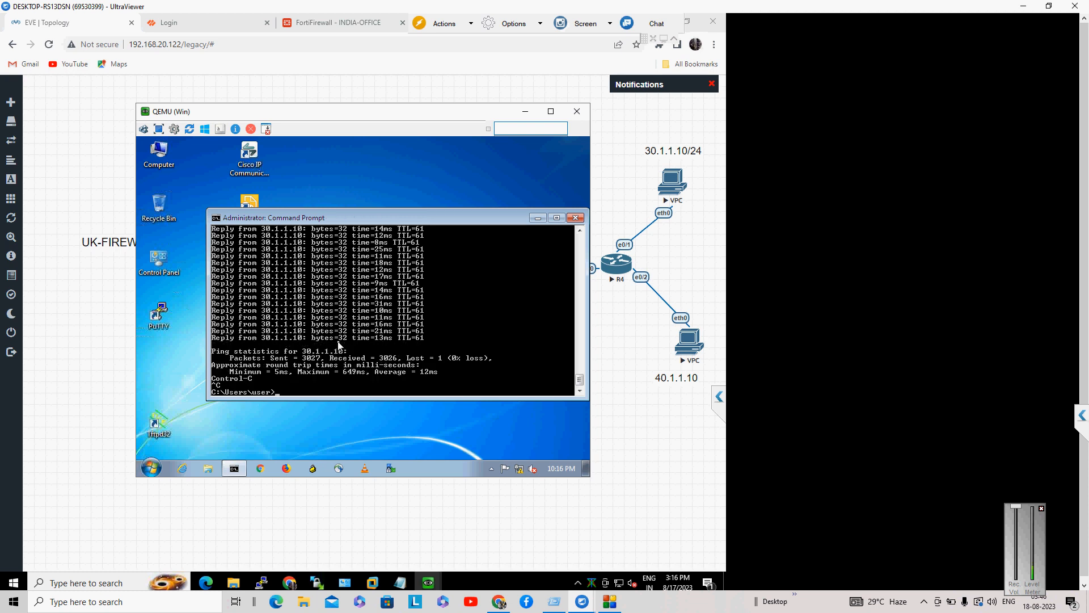
{"action": "type", "text": "ipconfig"}
{"action": "key", "text": "Return"}
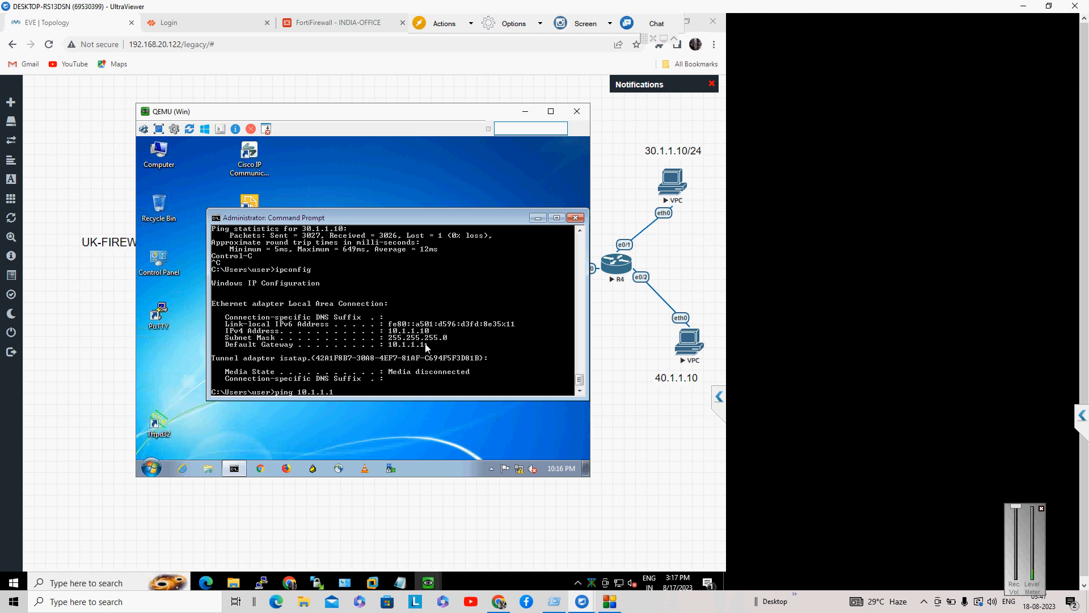
Step: Ping 10.1.1.1 and 30.1.1.10 with 0% loss, then start a continuous ping -t to 30.1.1.10
{"action": "key", "text": "Return"}
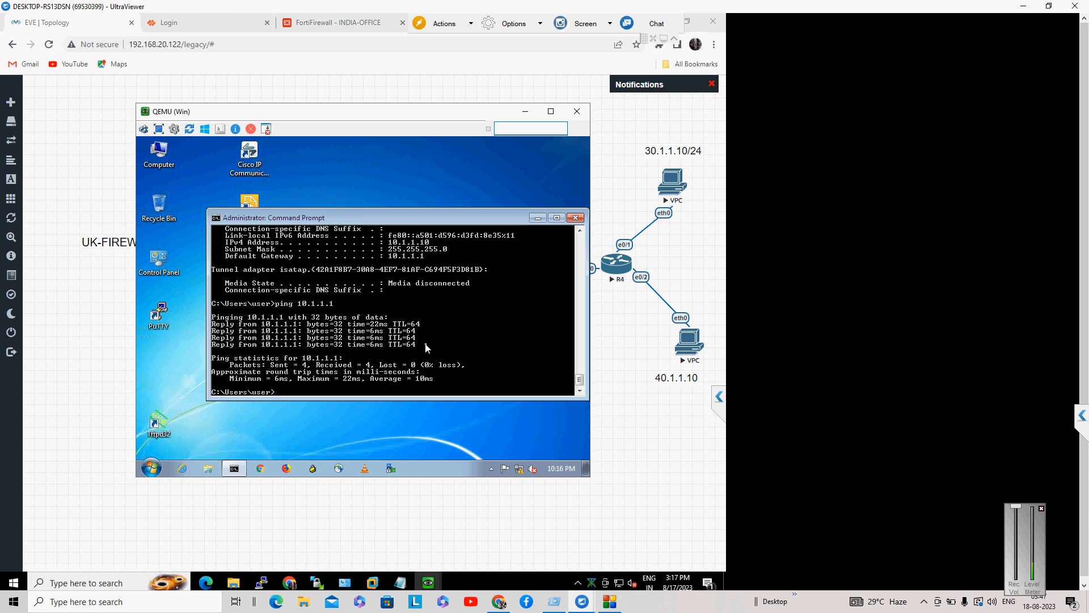
{"action": "key", "text": "Up"}
{"action": "key", "text": "Return"}
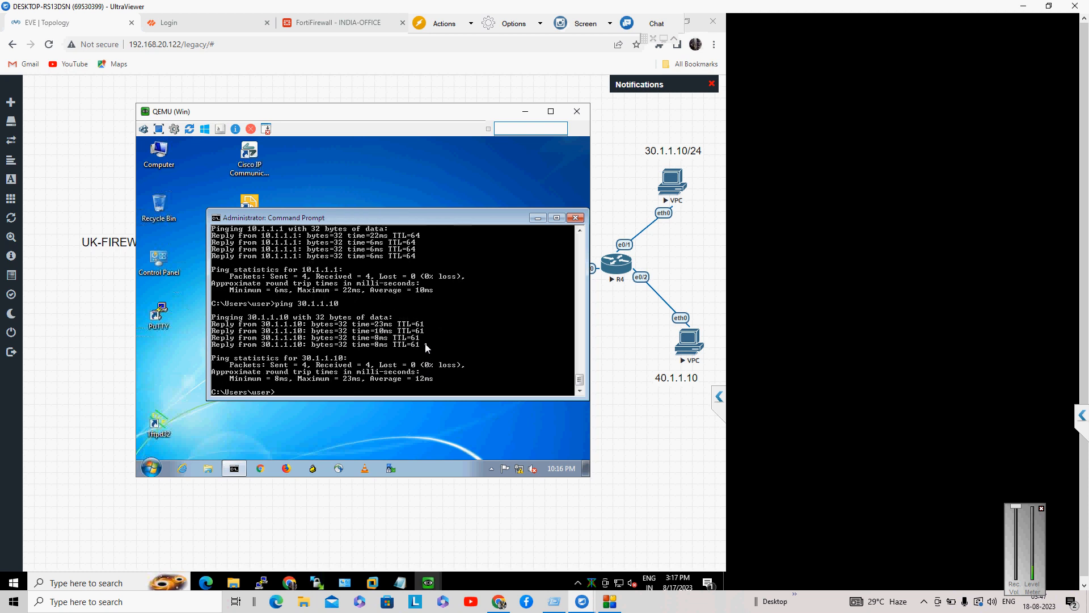
{"action": "key", "text": "Up"}
{"action": "type", "text": "-t"}
{"action": "key", "text": "Return"}
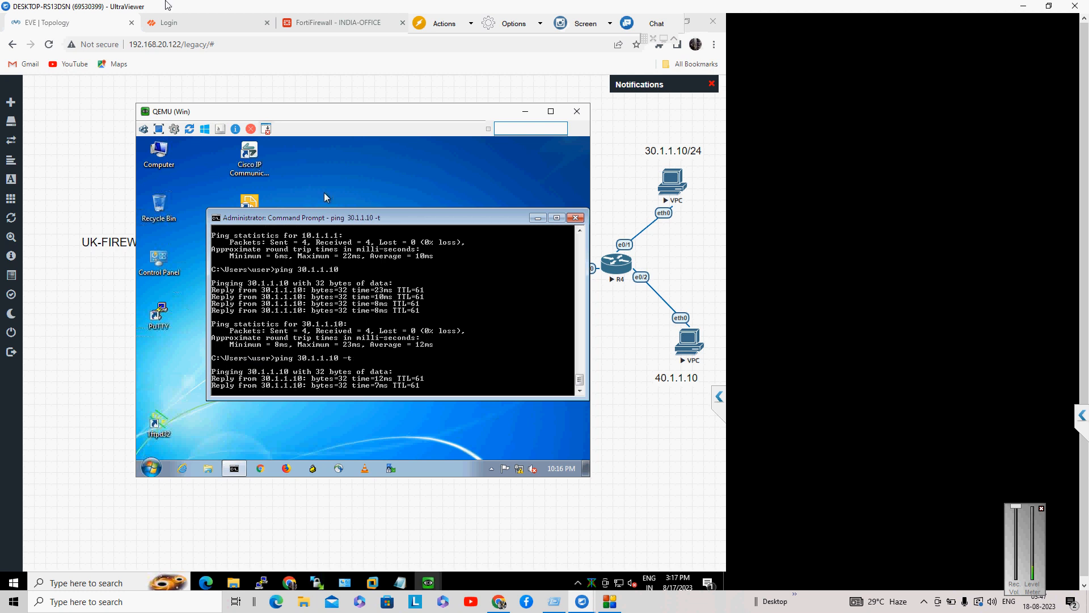
Step: Delete the 30.1.1.0/24 static route in the FortiGate web GUI
{"action": "left_click", "coordinate": [315, 26]}
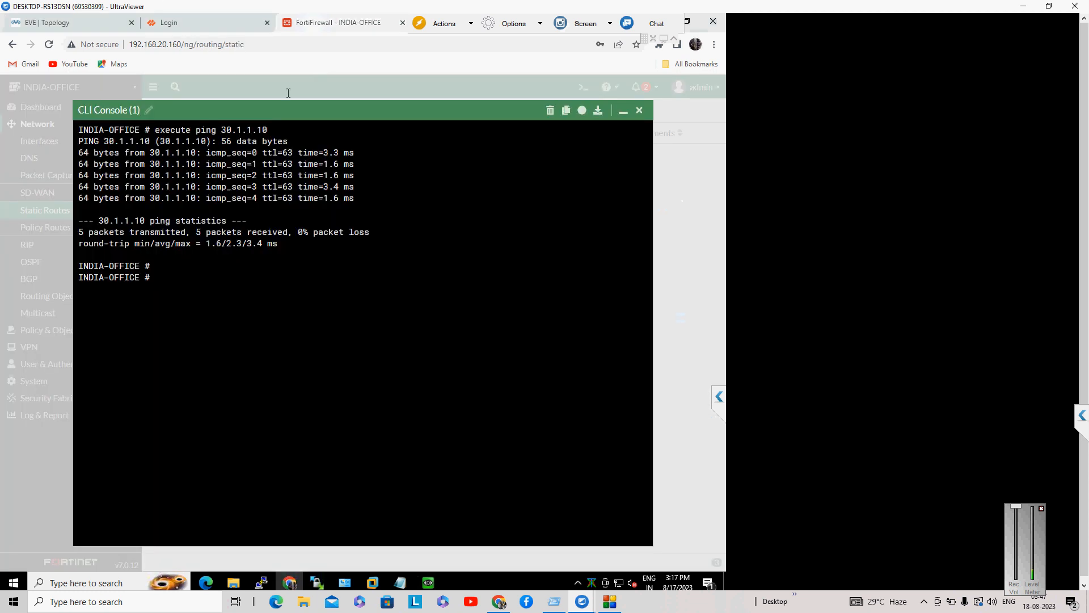
{"action": "left_click", "coordinate": [639, 111]}
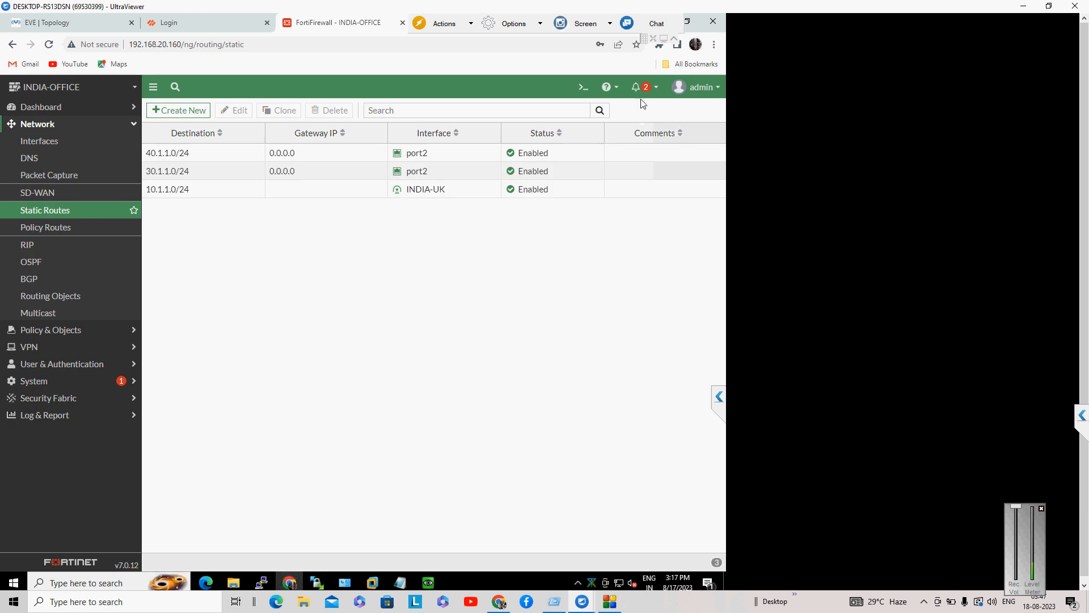
{"action": "left_click", "coordinate": [167, 174]}
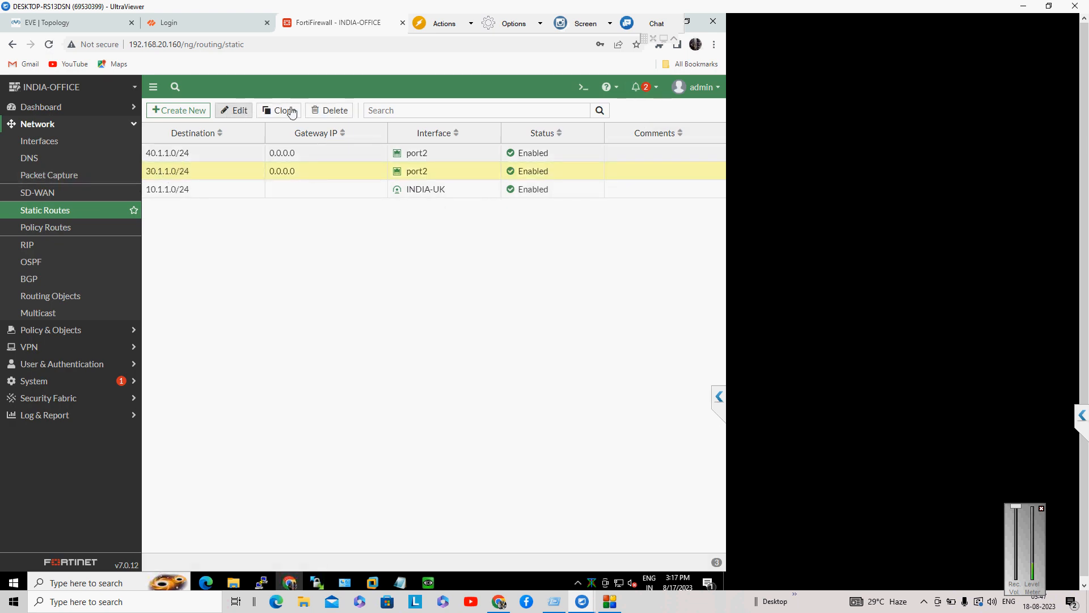
{"action": "left_click", "coordinate": [332, 110]}
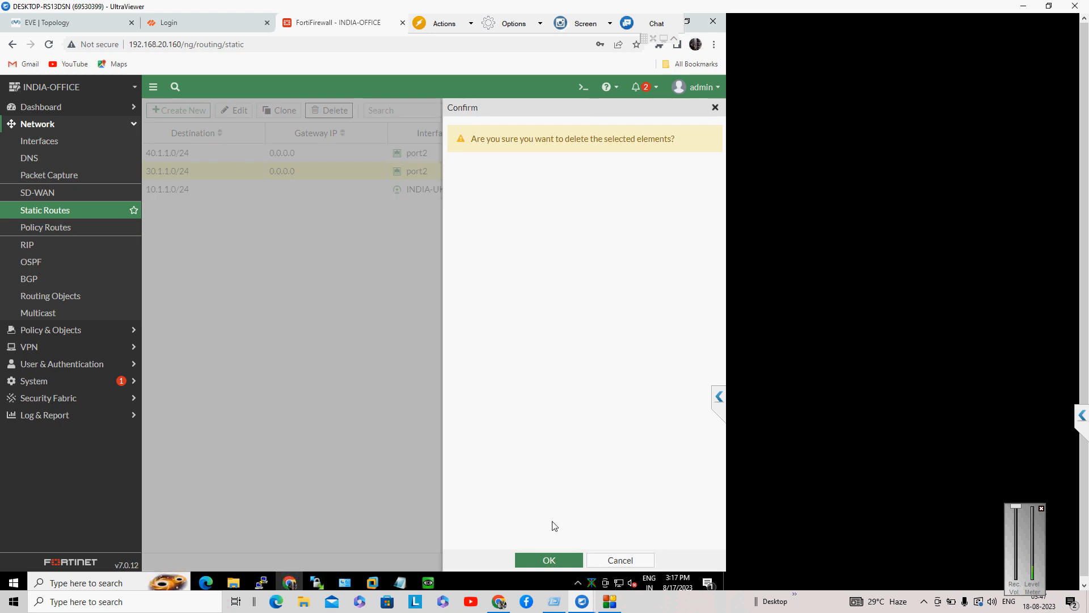
{"action": "left_click", "coordinate": [554, 560]}
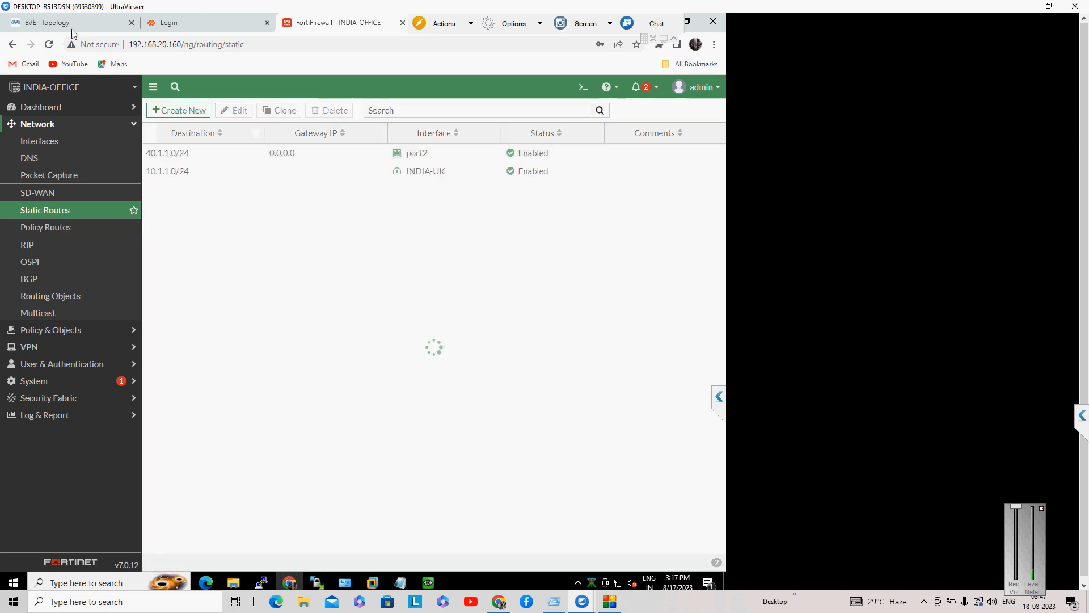
Step: Check the Windows VM's running ping, then return to the FortiGate static routes list
{"action": "left_click", "coordinate": [73, 25]}
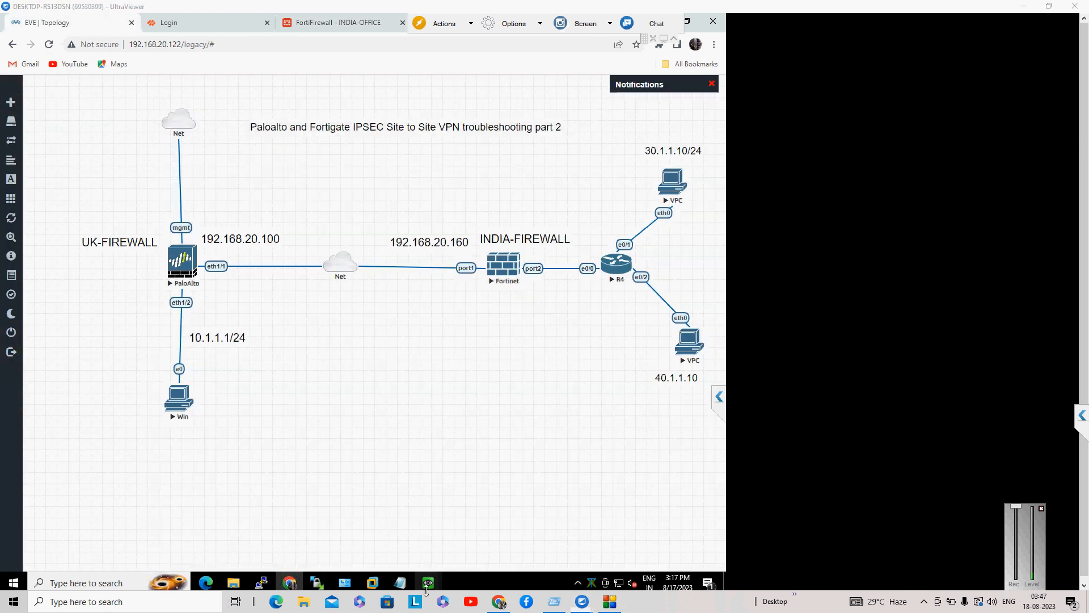
{"action": "mouse_move", "coordinate": [429, 583]}
{"action": "left_click", "coordinate": [474, 542]}
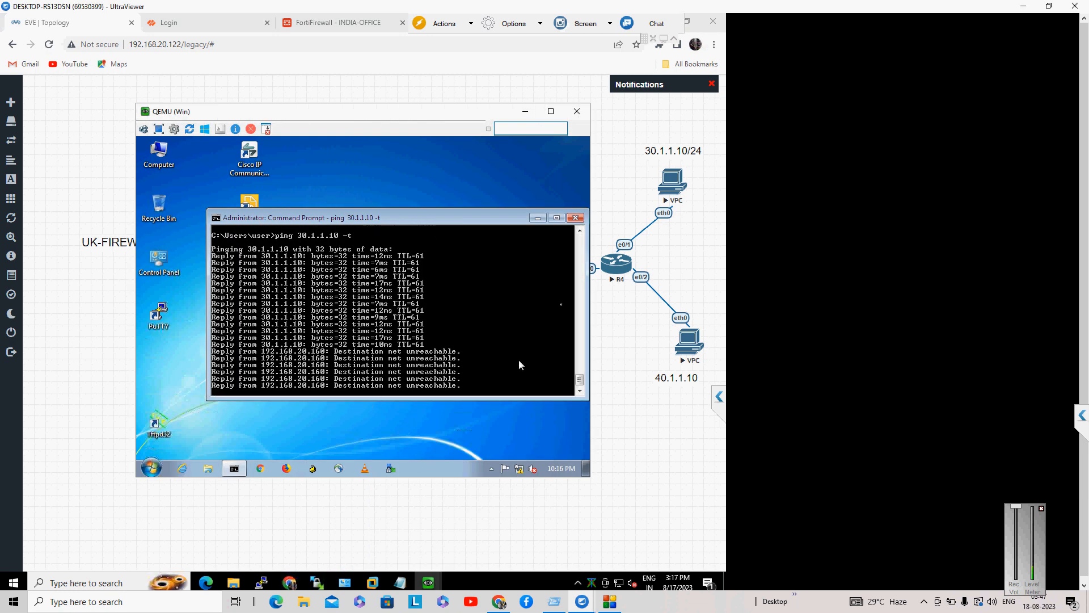
{"action": "left_click", "coordinate": [343, 23]}
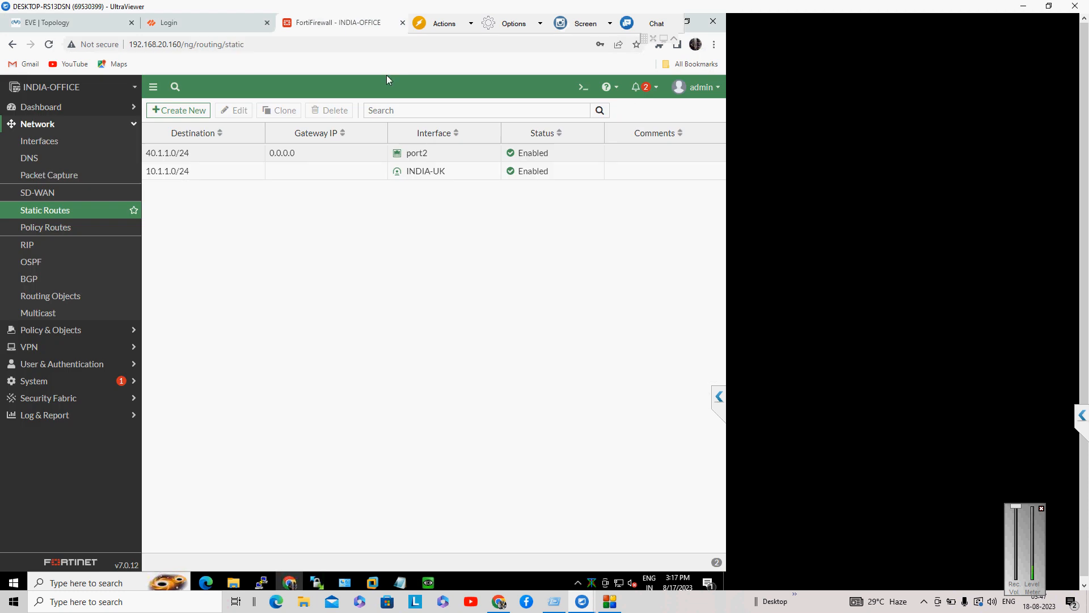
Step: Create a static route to 30.1.1.0/24 out port2 with gateway 0.0.0.0
{"action": "left_click", "coordinate": [177, 110]}
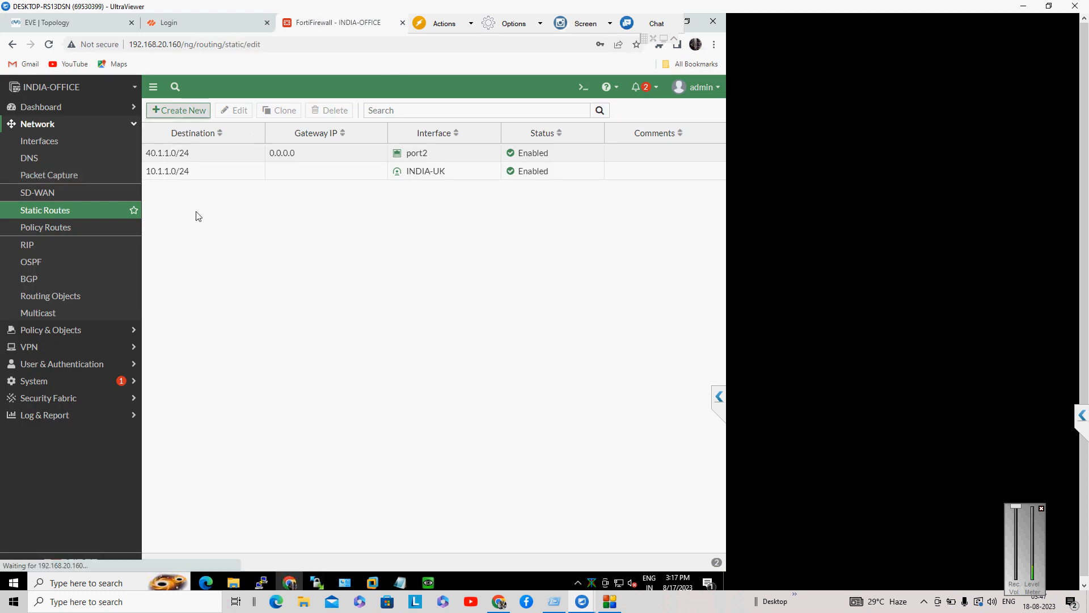
{"action": "triple_click", "coordinate": [318, 158]}
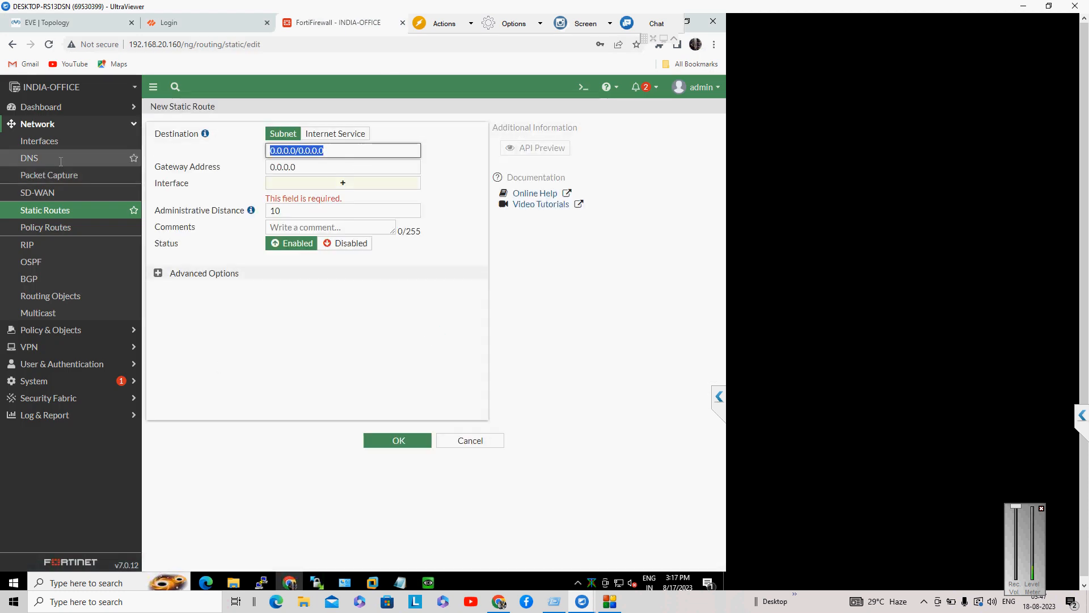
{"action": "type", "text": "30.1.1.1"}
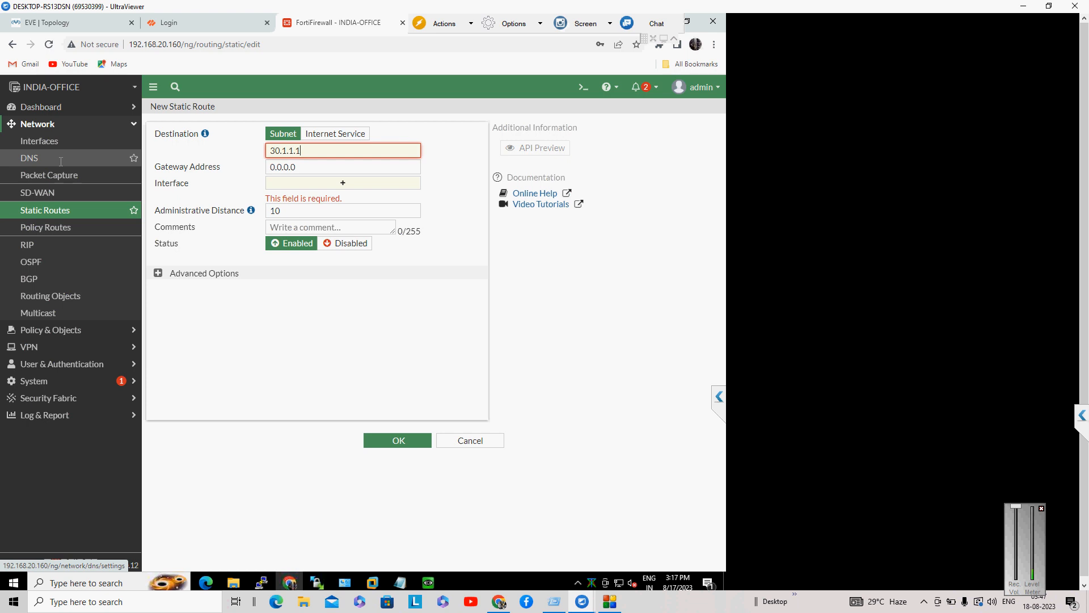
{"action": "type", "text": "=0"}
{"action": "key", "text": "BackSpace"}
{"action": "key", "text": "BackSpace"}
{"action": "key", "text": "BackSpace"}
{"action": "key", "text": "BackSpace"}
{"action": "type", "text": "/2"}
{"action": "key", "text": "Tab"}
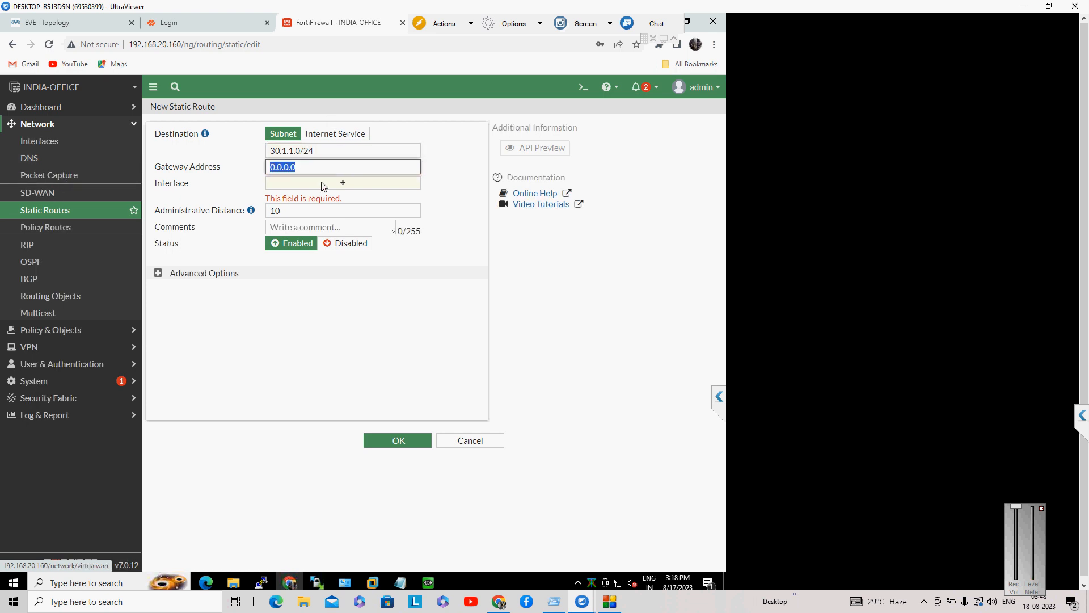
{"action": "left_click", "coordinate": [345, 183]}
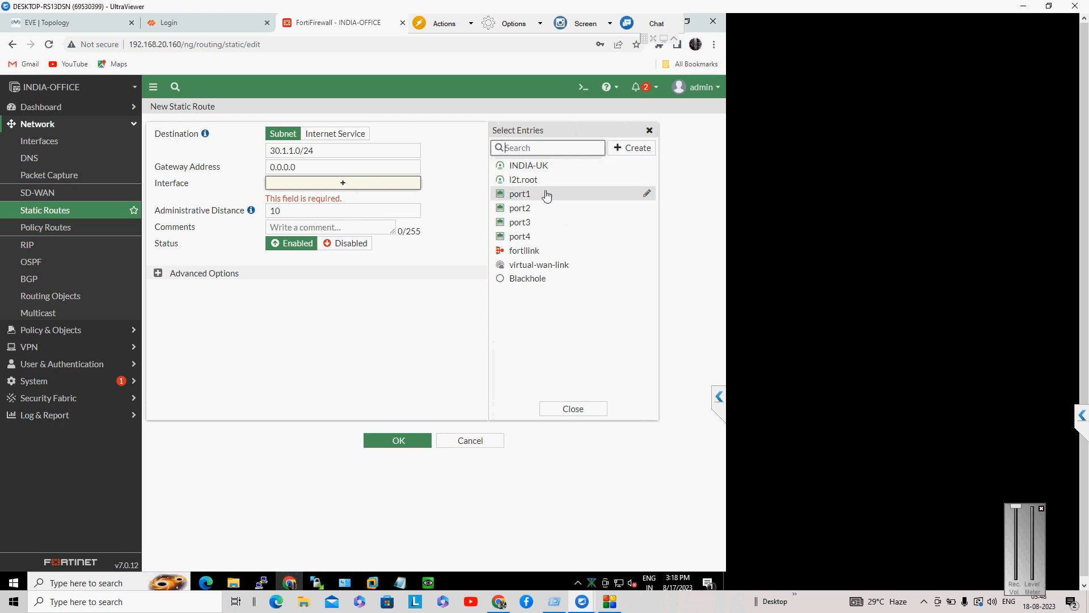
{"action": "left_click", "coordinate": [527, 210]}
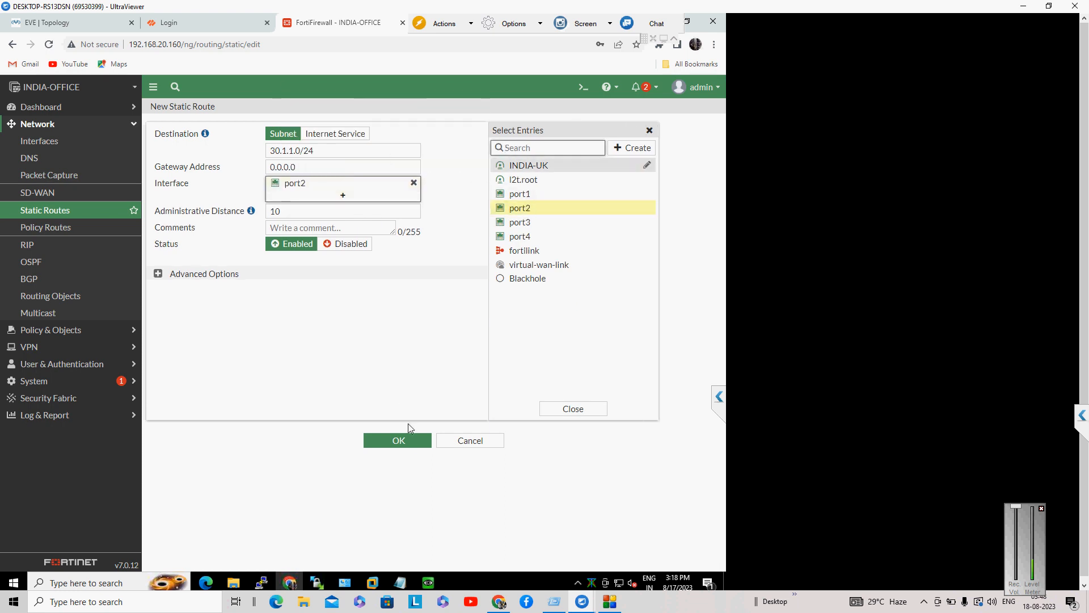
{"action": "left_click", "coordinate": [413, 446]}
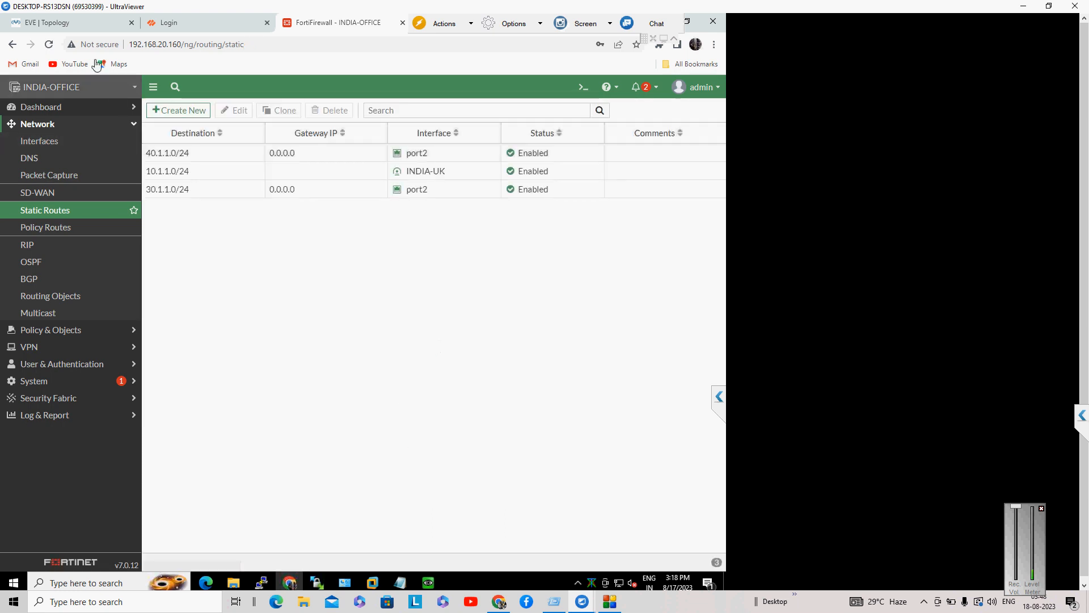
Step: Stop the 30.1.1.10 ping at 50/50 replies and ping 40.1.1.10, which times out
{"action": "left_click", "coordinate": [85, 24]}
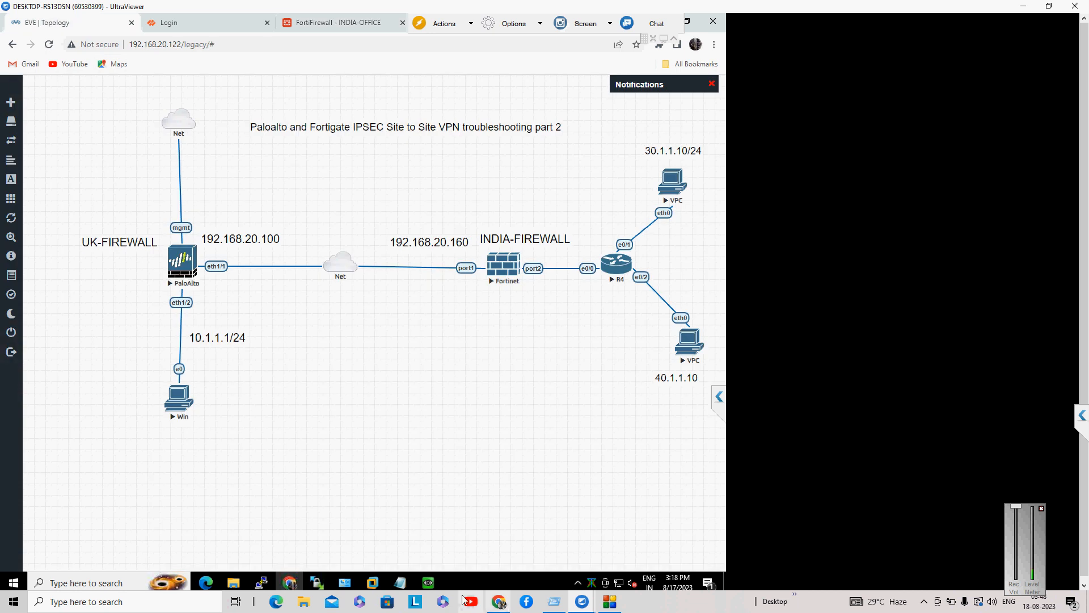
{"action": "mouse_move", "coordinate": [431, 581]}
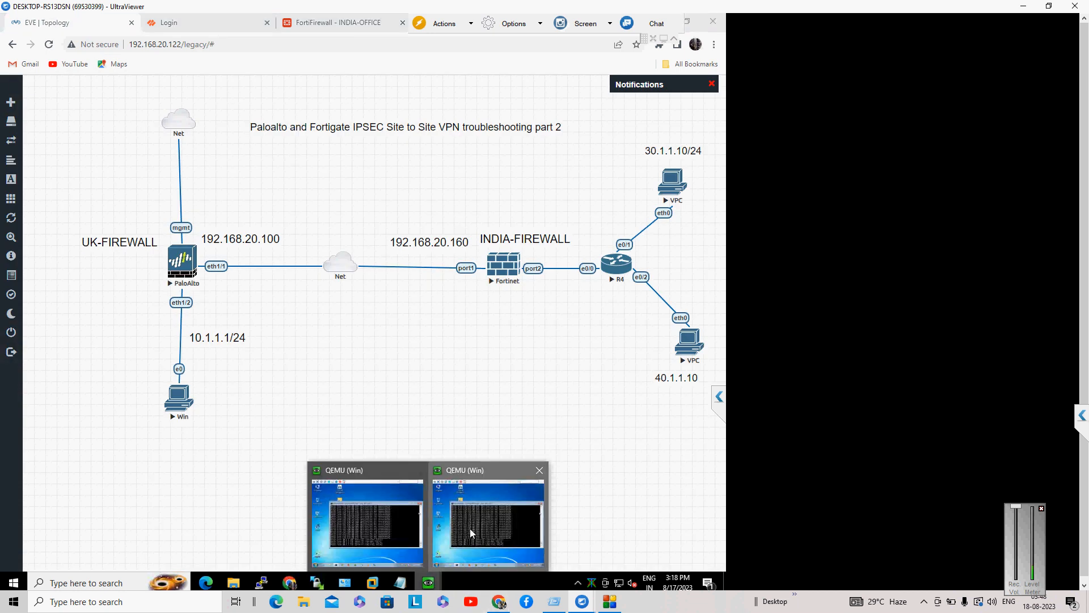
{"action": "left_click", "coordinate": [470, 529]}
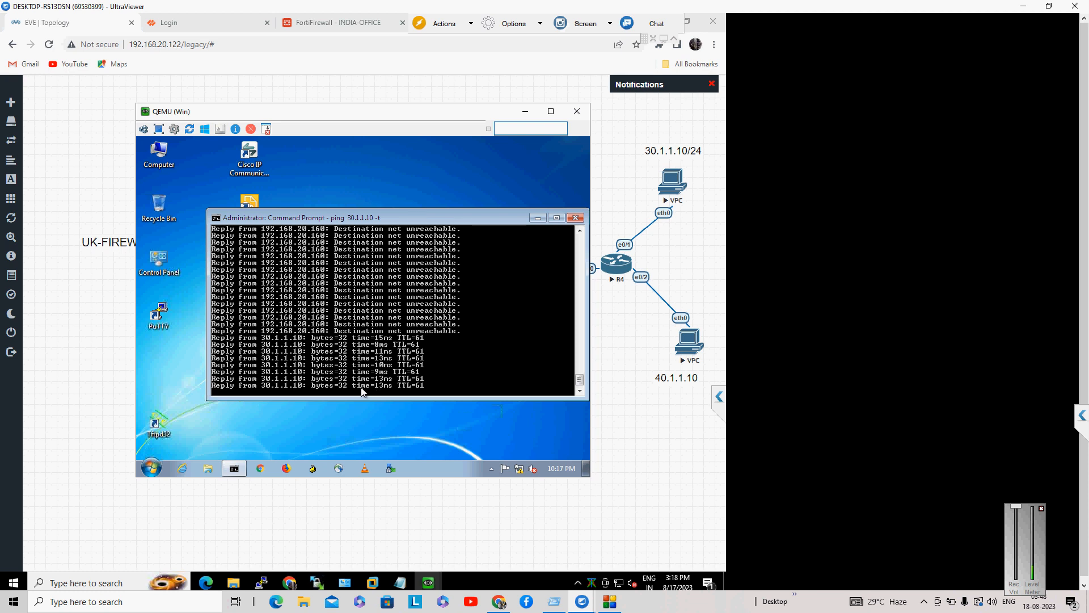
{"action": "key", "text": "ctrl+c"}
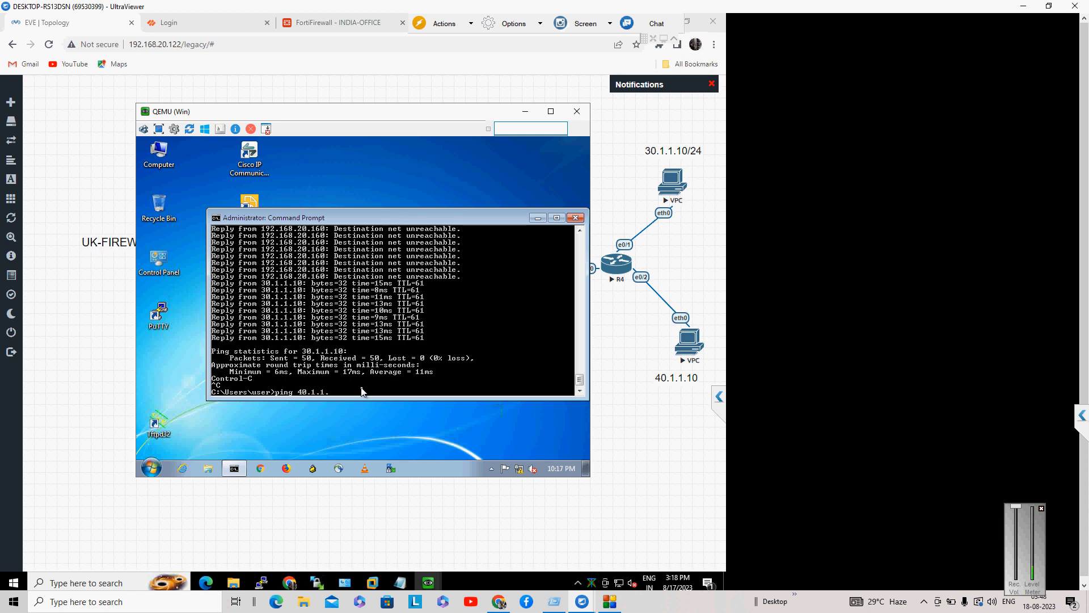
{"action": "key", "text": "Return"}
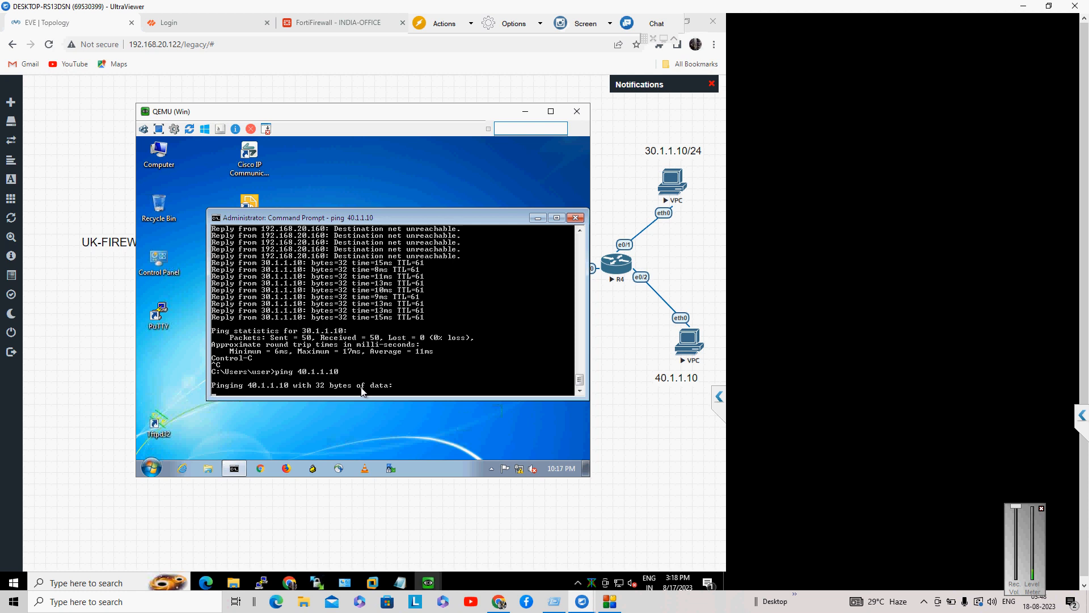
Step: Log in to the Palo Alto PAN-OS web GUI at 192.168.20.136 with the admin credentials
{"action": "left_click", "coordinate": [301, 25]}
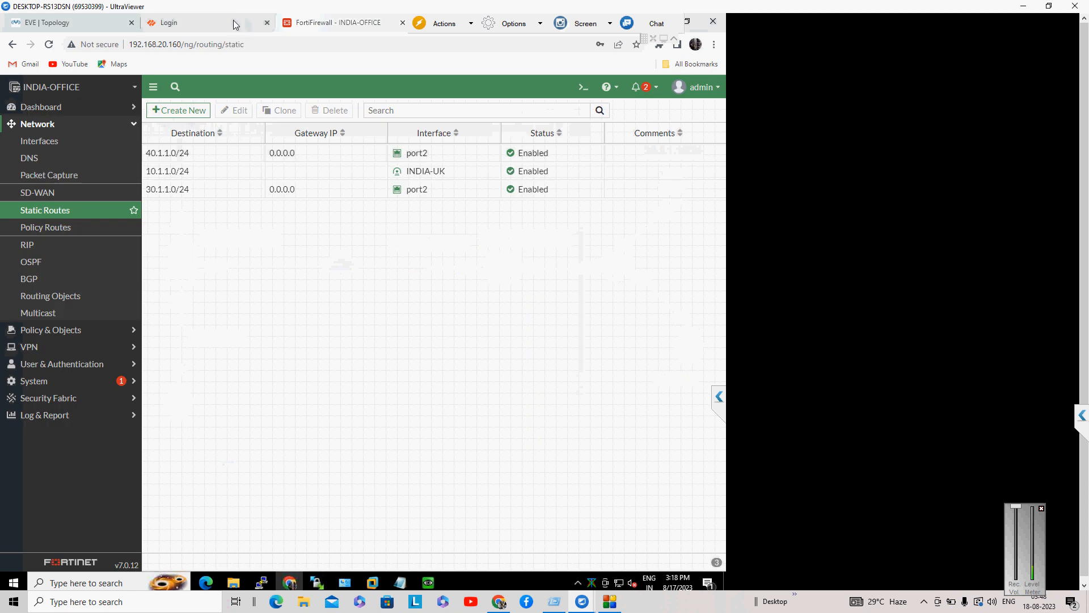
{"action": "left_click", "coordinate": [236, 25]}
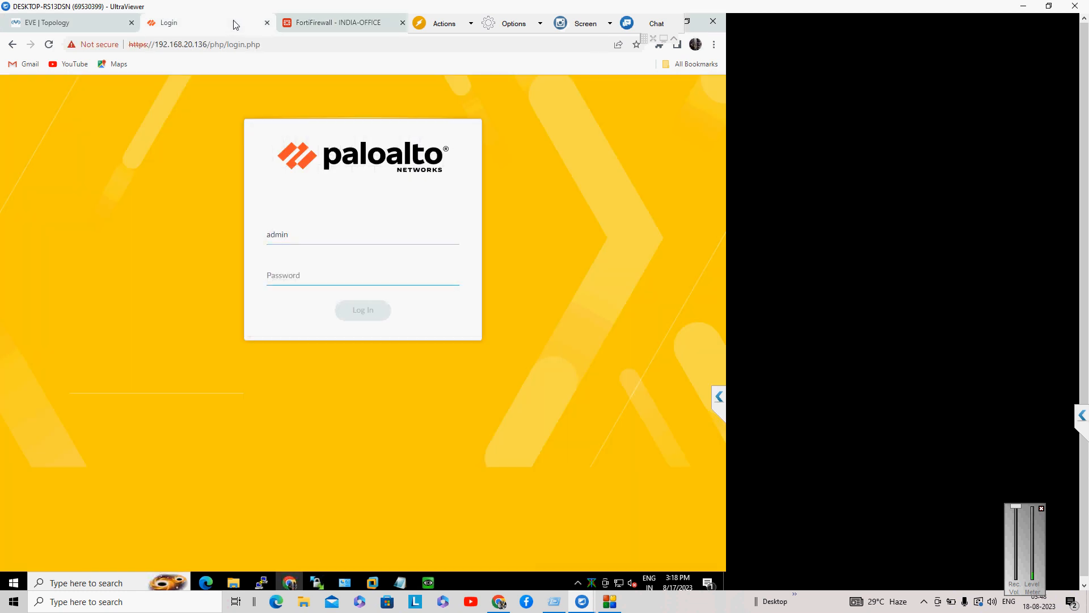
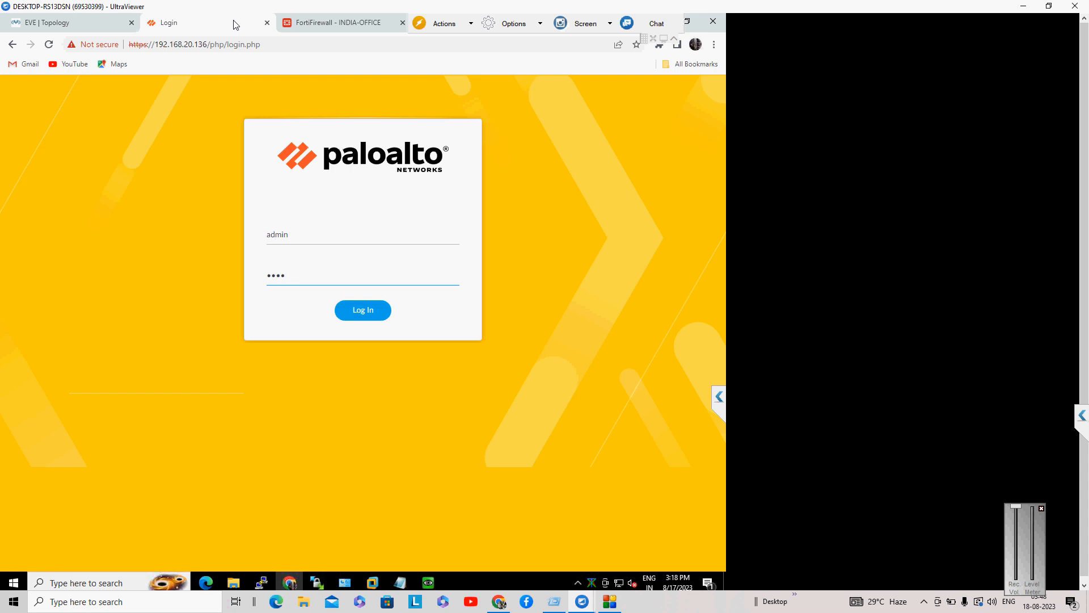
{"action": "key", "text": "Return"}
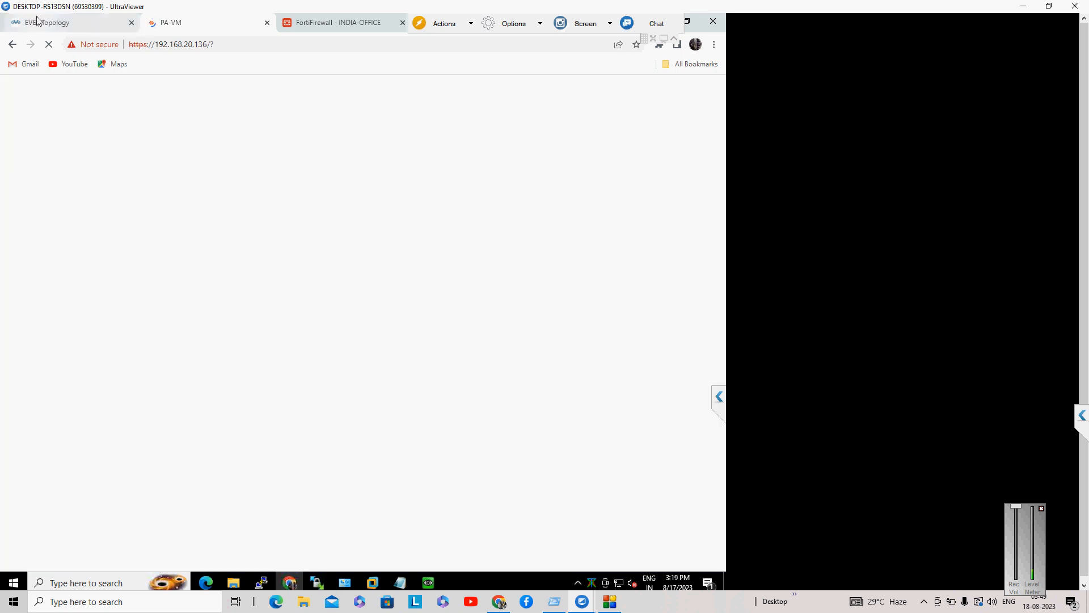
Step: Check the EVE lab topology while the PA-VM page loads, then return to the FortiGate tab
{"action": "left_click", "coordinate": [37, 20]}
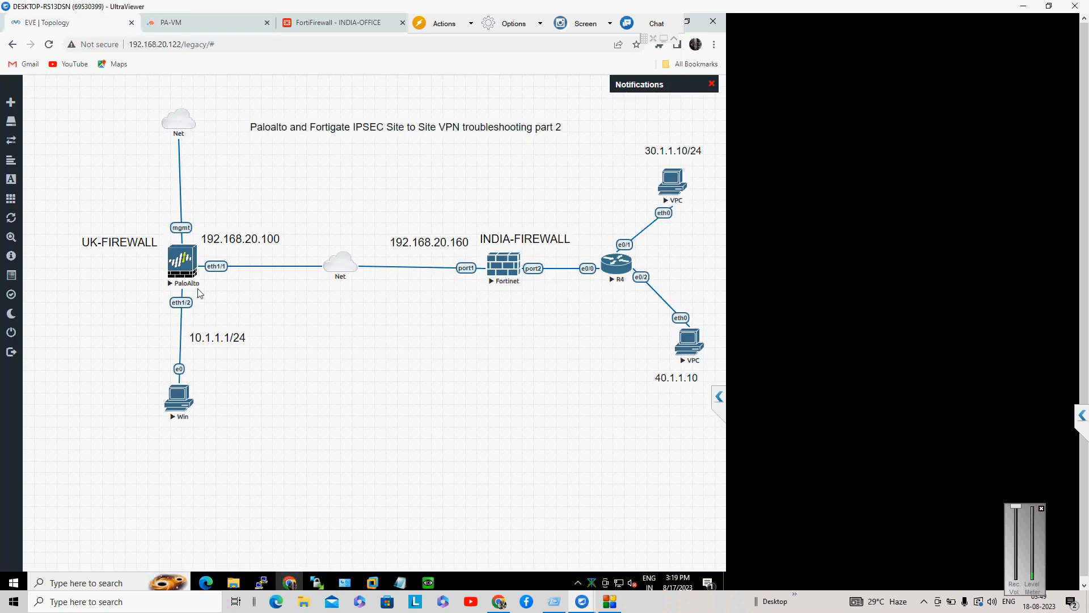
{"action": "left_click", "coordinate": [219, 24]}
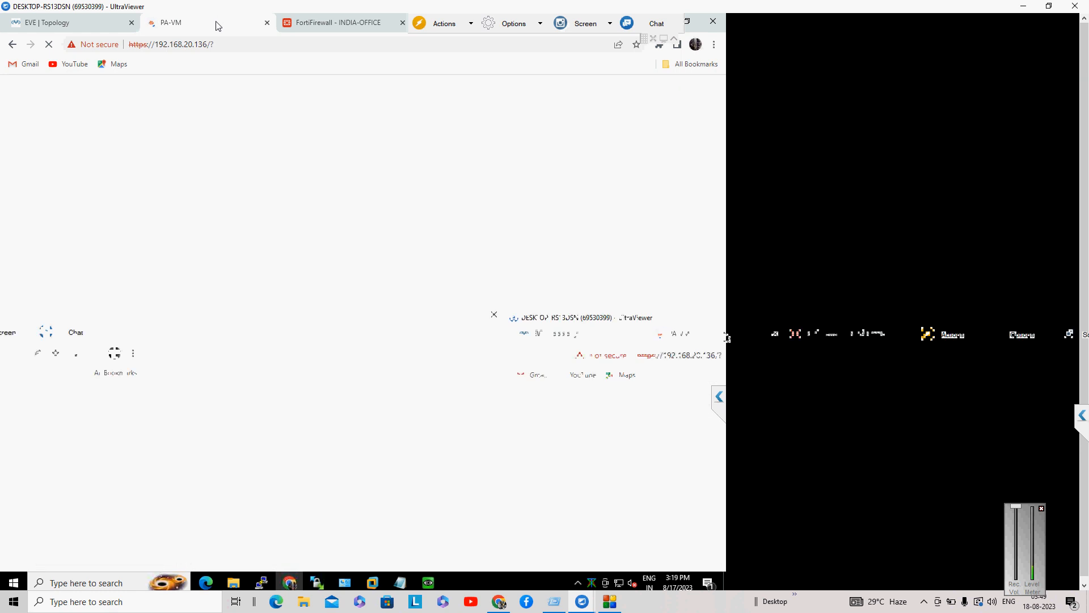
{"action": "left_click", "coordinate": [48, 33]}
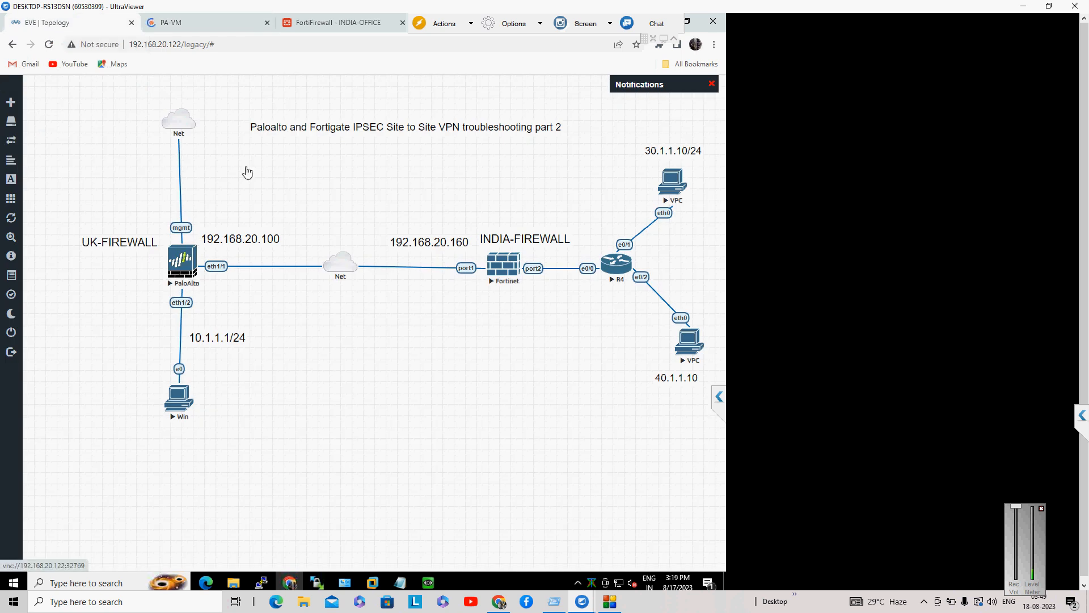
{"action": "left_click", "coordinate": [232, 29]}
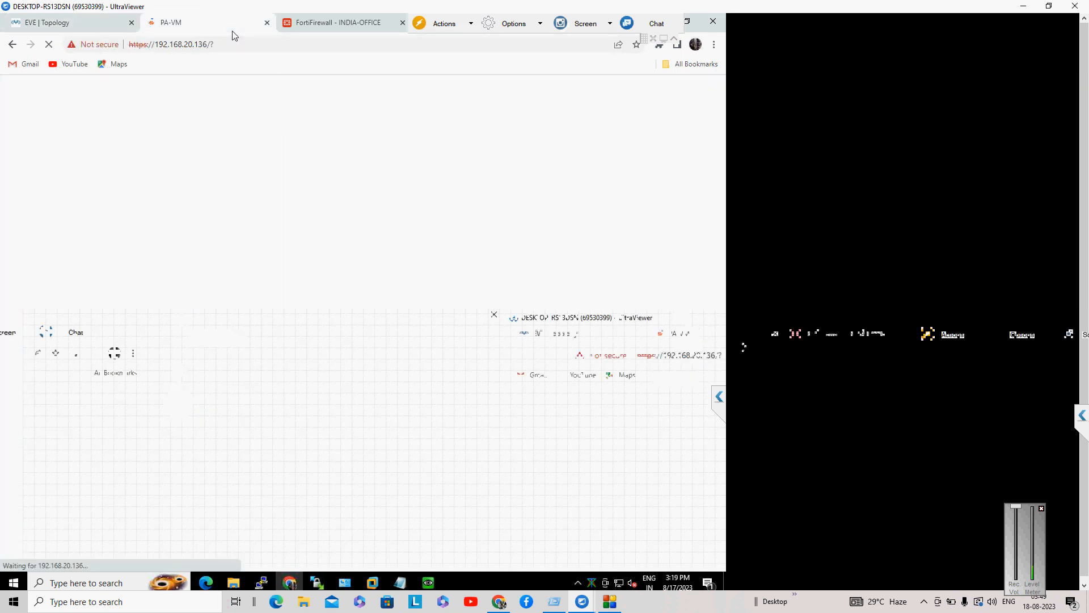
{"action": "left_click", "coordinate": [335, 24]}
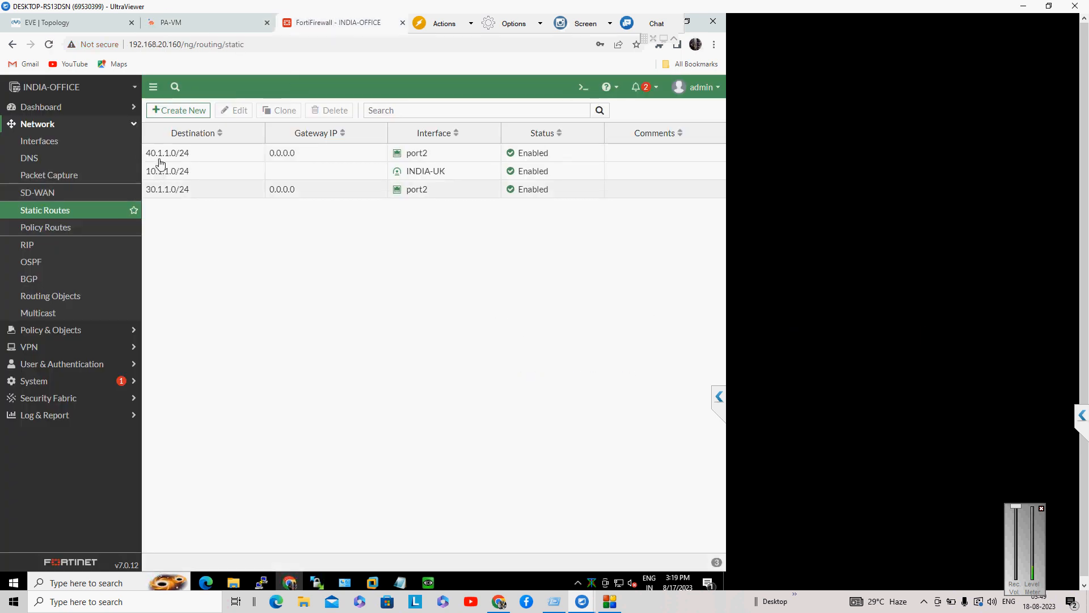
Step: Run 'execute ping 40.1.1.10' in the FortiGate CLI console, which shows no replies
{"action": "left_click", "coordinate": [584, 89]}
{"action": "type", "text": "e"}
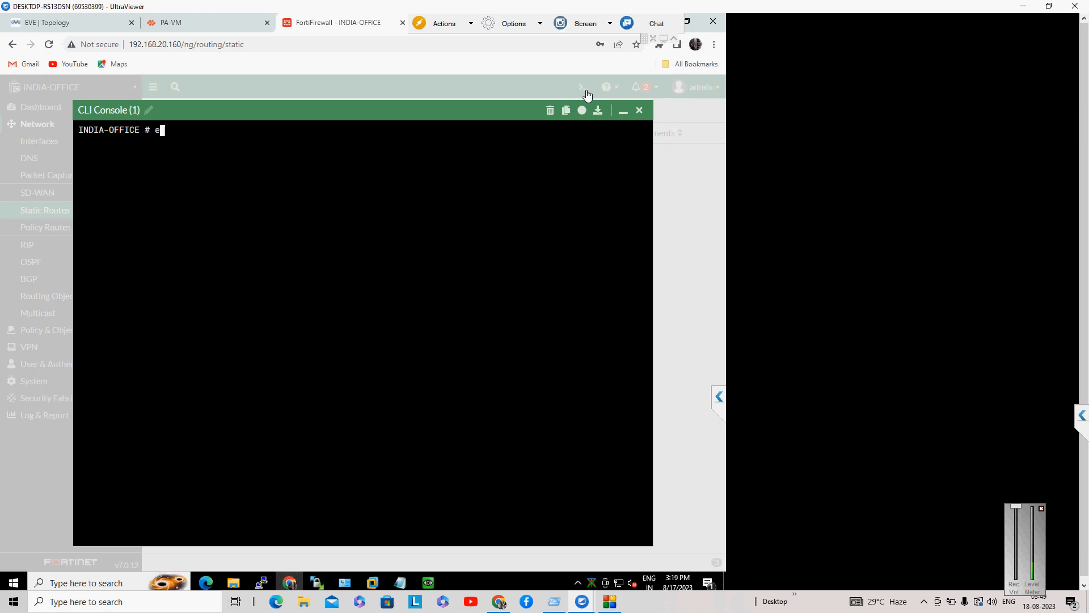
{"action": "type", "text": "xecute ping 40.1.1.10"}
{"action": "key", "text": "Return"}
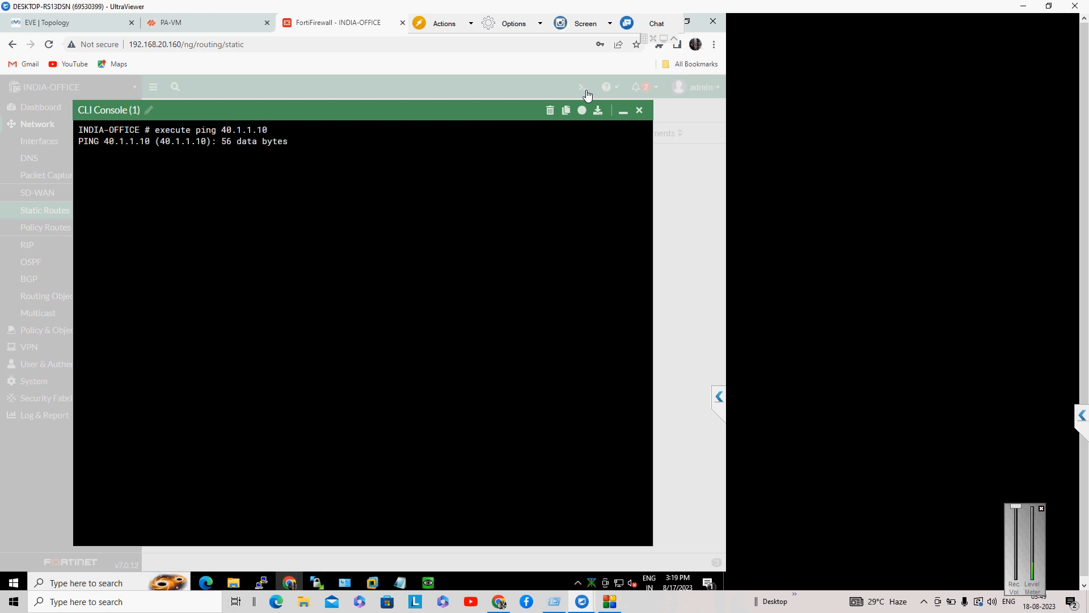
{"action": "left_click", "coordinate": [68, 17]}
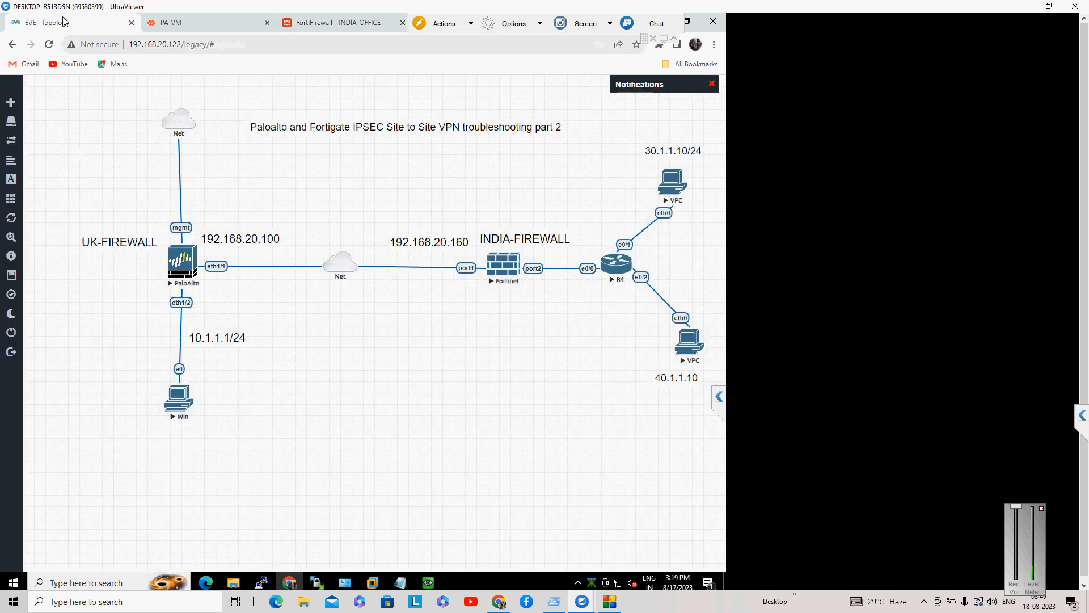
Step: Give the VPC address 40.1.1.10/24 with gateway 40.1.1.1
{"action": "left_click", "coordinate": [679, 334]}
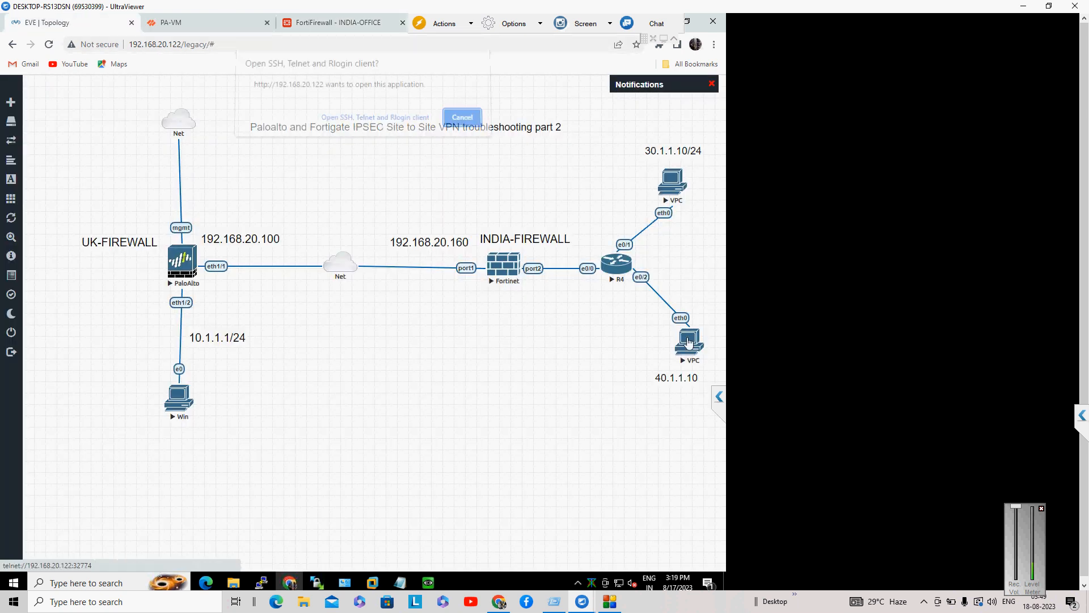
{"action": "left_click", "coordinate": [404, 126]}
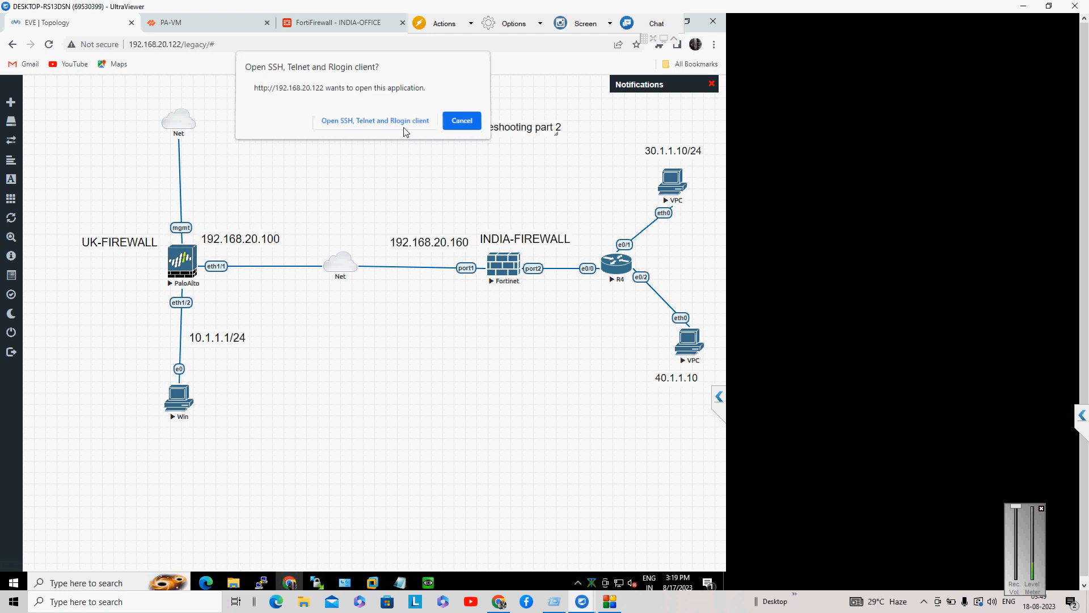
{"action": "type", "text": "ip"}
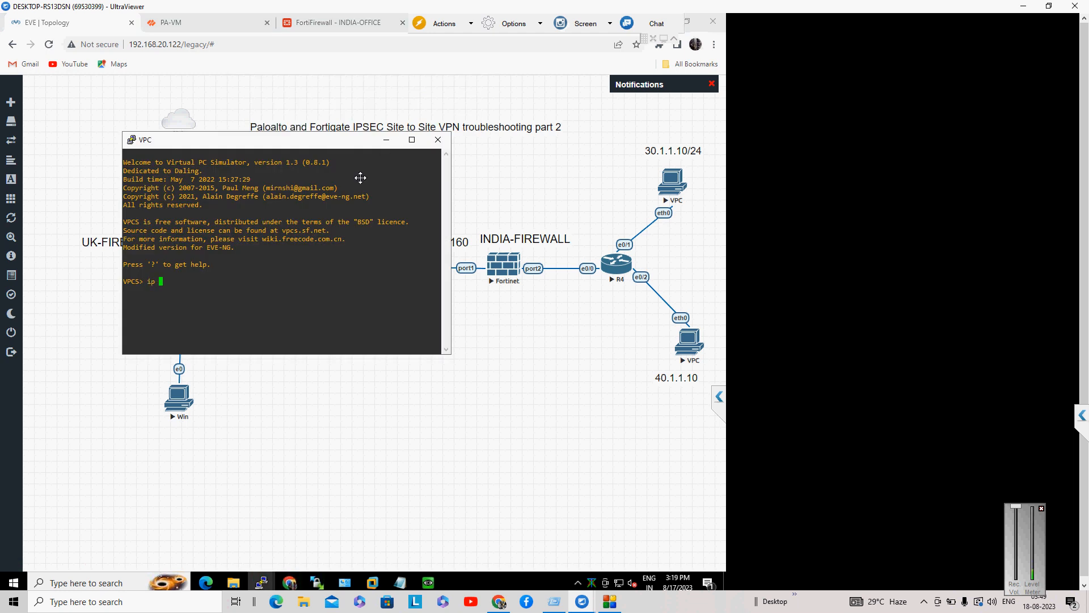
{"action": "type", "text": " gatewa"}
{"action": "key", "text": "BackSpace"}
{"action": "key", "text": "BackSpace"}
{"action": "key", "text": "BackSpace"}
{"action": "key", "text": "BackSpace"}
{"action": "key", "text": "BackSpace"}
{"action": "key", "text": "BackSpace"}
{"action": "type", "text": "40.1.1.10/24 gateway 40.1.1.1"}
{"action": "key", "text": "Return"}
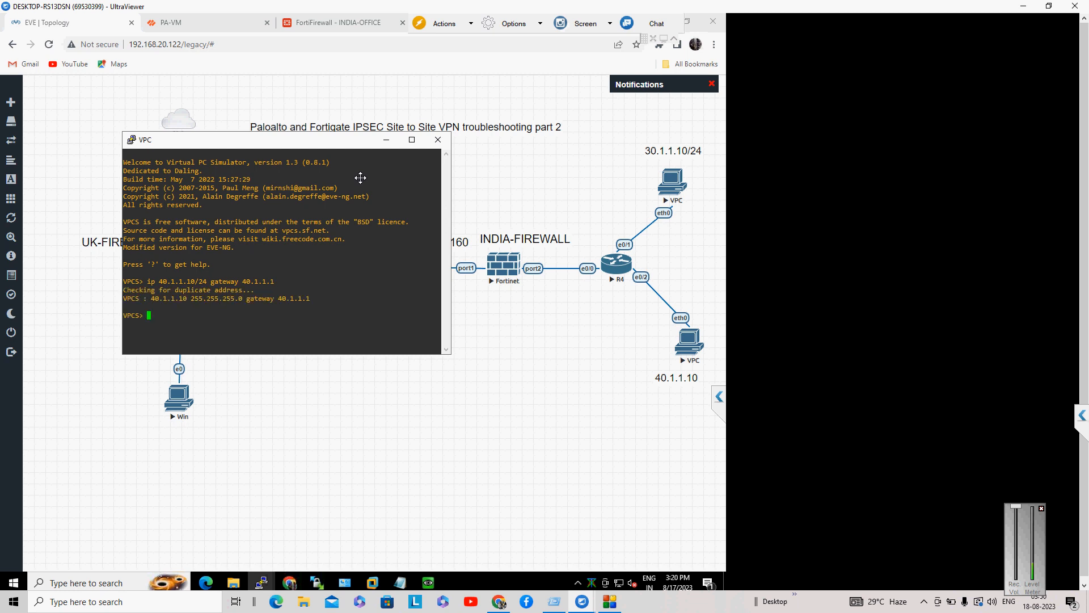
Step: Ping the gateway 40.1.1.1 from the VPC, then stop the ping
{"action": "type", "text": "ping 40.1.1.1"}
{"action": "key", "text": "Return"}
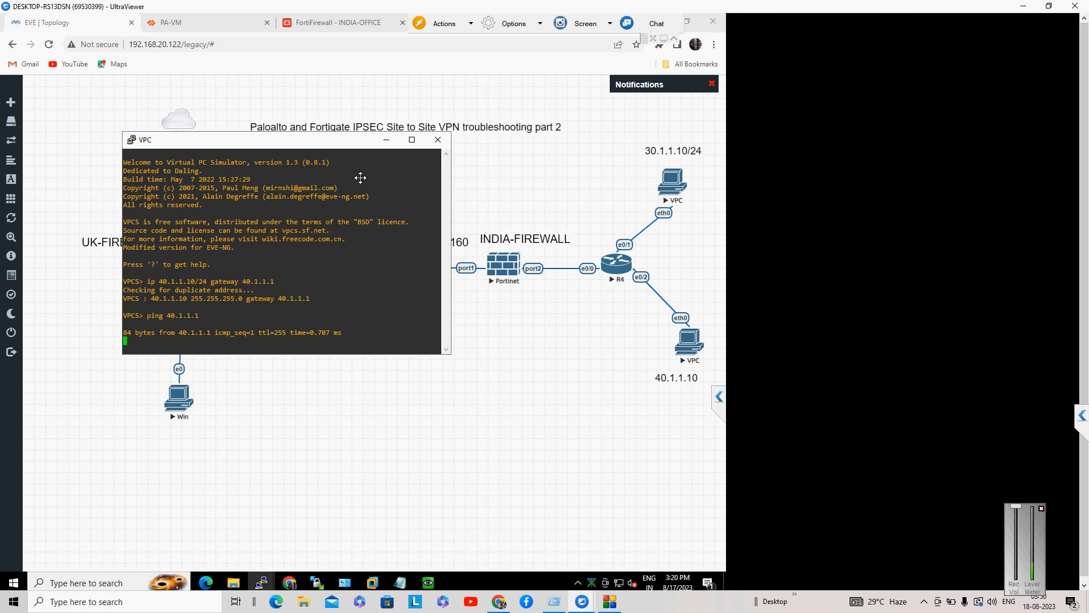
{"action": "key", "text": "ctrl+c"}
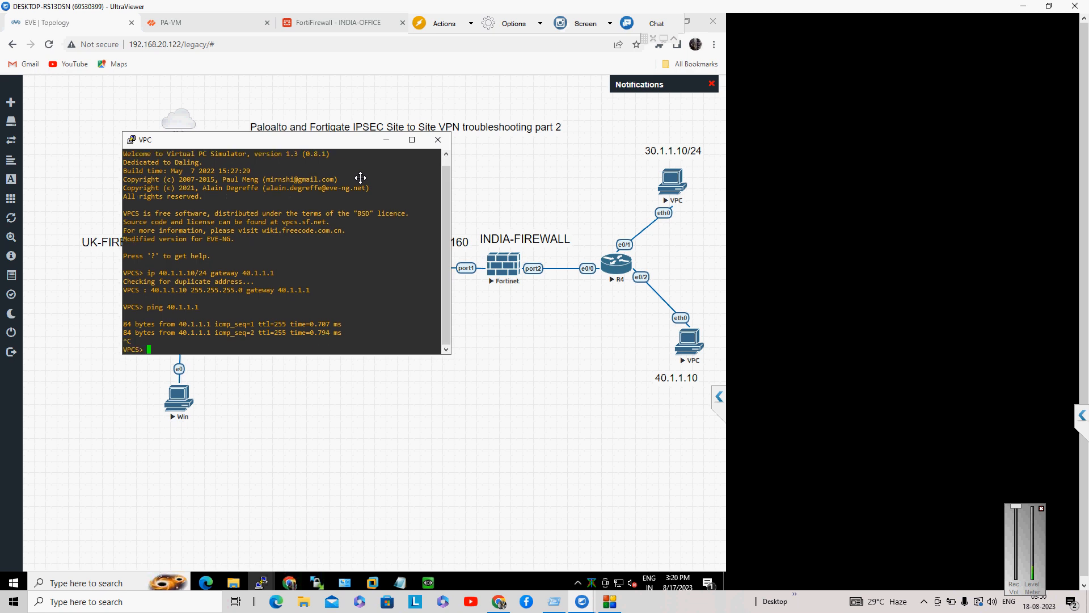
Step: Rerun 'execute ping 40.1.1.10' in the FortiGate console
{"action": "left_click", "coordinate": [359, 21]}
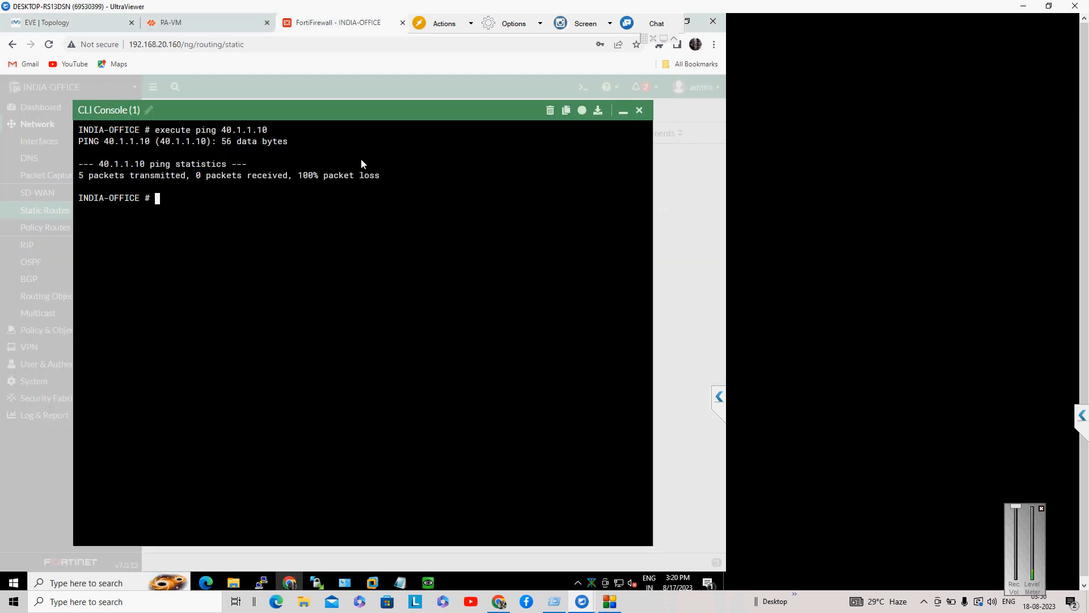
{"action": "key", "text": "Up"}
{"action": "key", "text": "Return"}
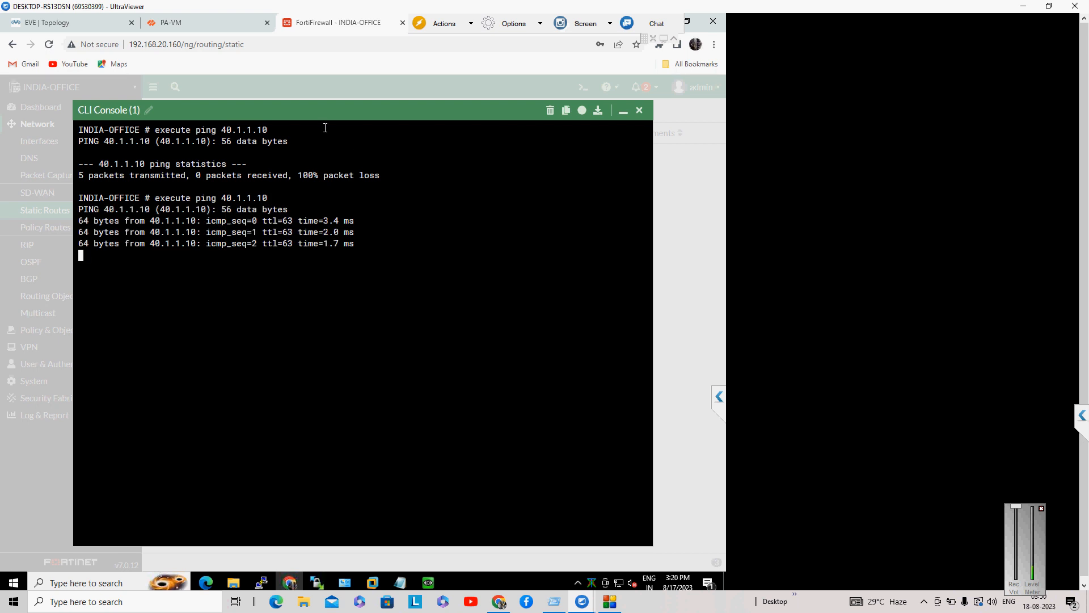
Step: Start a continuous 'ping 40.1.1.10 -t' on the Windows VM
{"action": "left_click", "coordinate": [65, 25]}
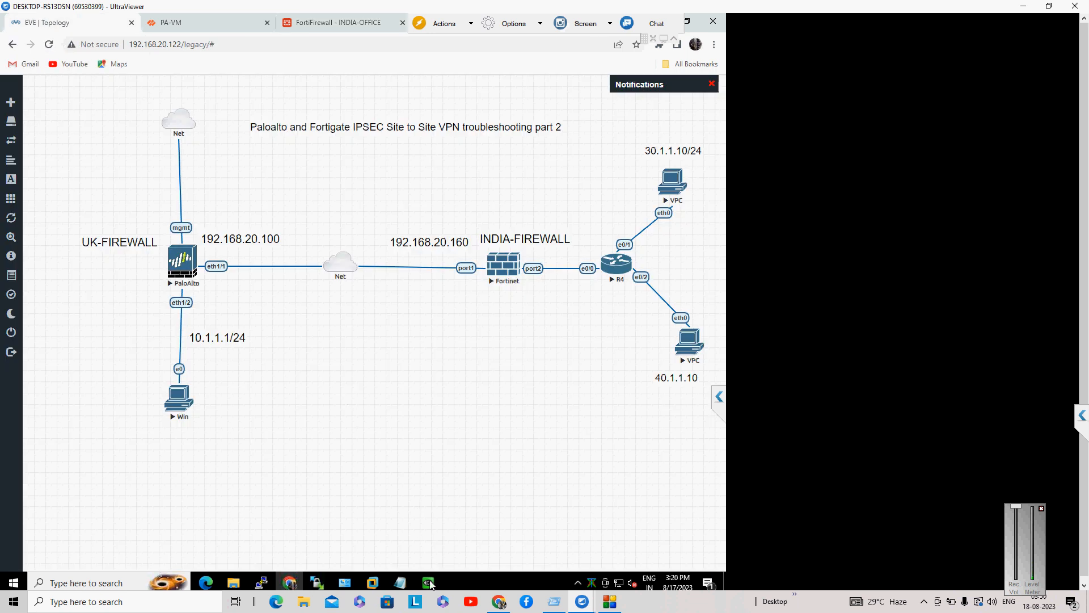
{"action": "mouse_move", "coordinate": [431, 585]}
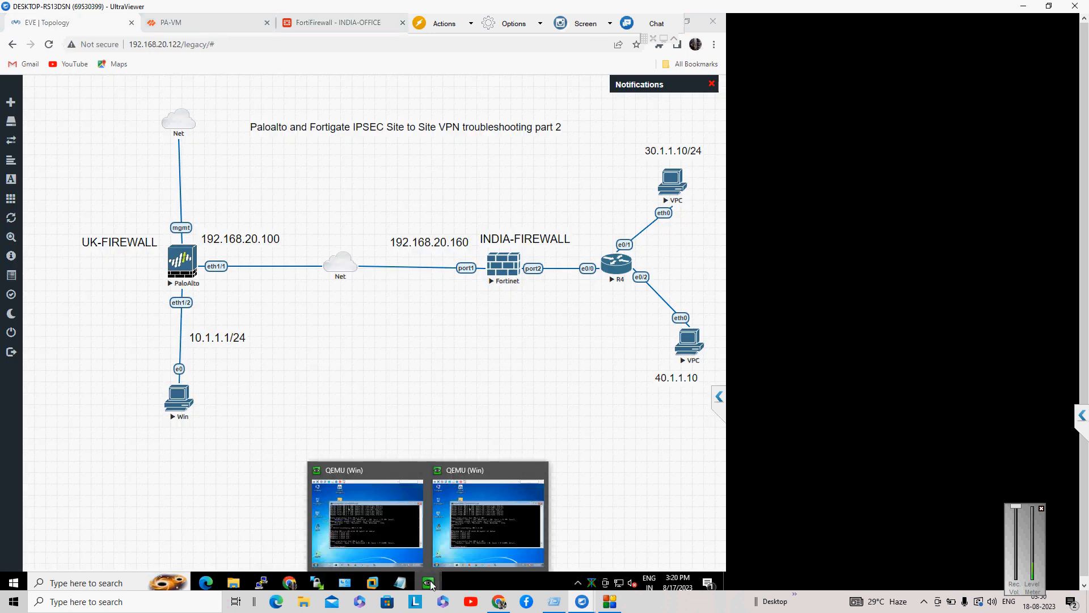
{"action": "left_click", "coordinate": [396, 541]}
{"action": "key", "text": "Up"}
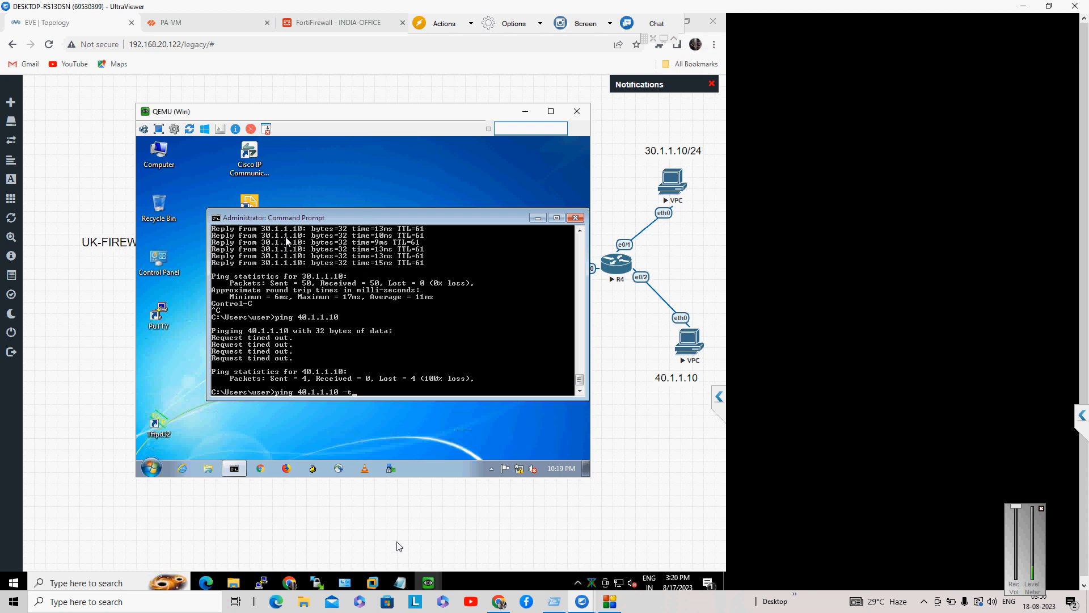
{"action": "key", "text": "Return"}
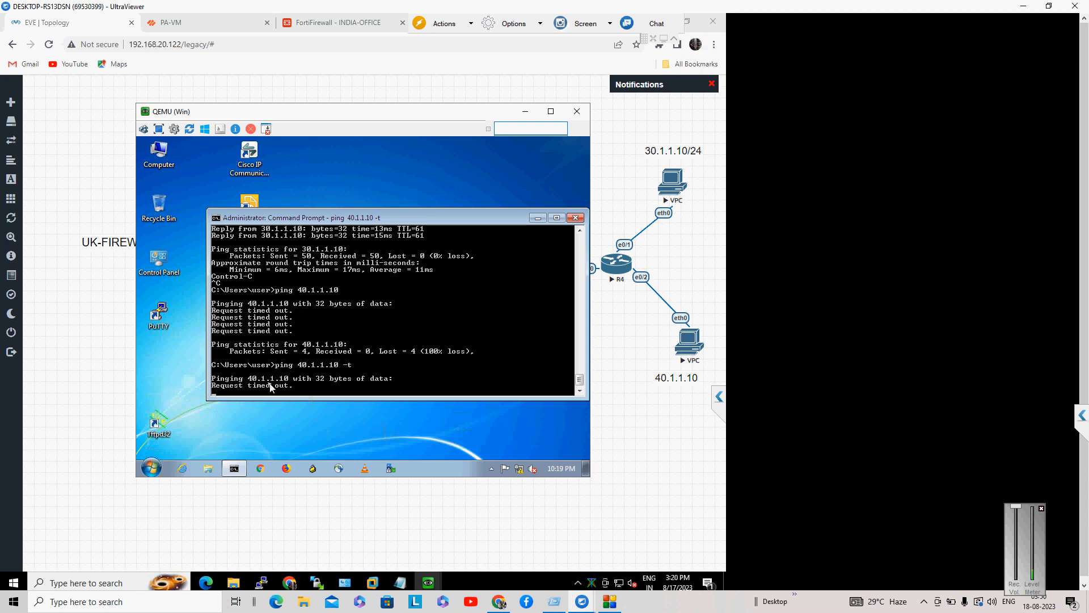
Step: Dismiss the telemetry prompt and filter the Palo Alto traffic log to destination 30.1.1.10
{"action": "left_click", "coordinate": [187, 23]}
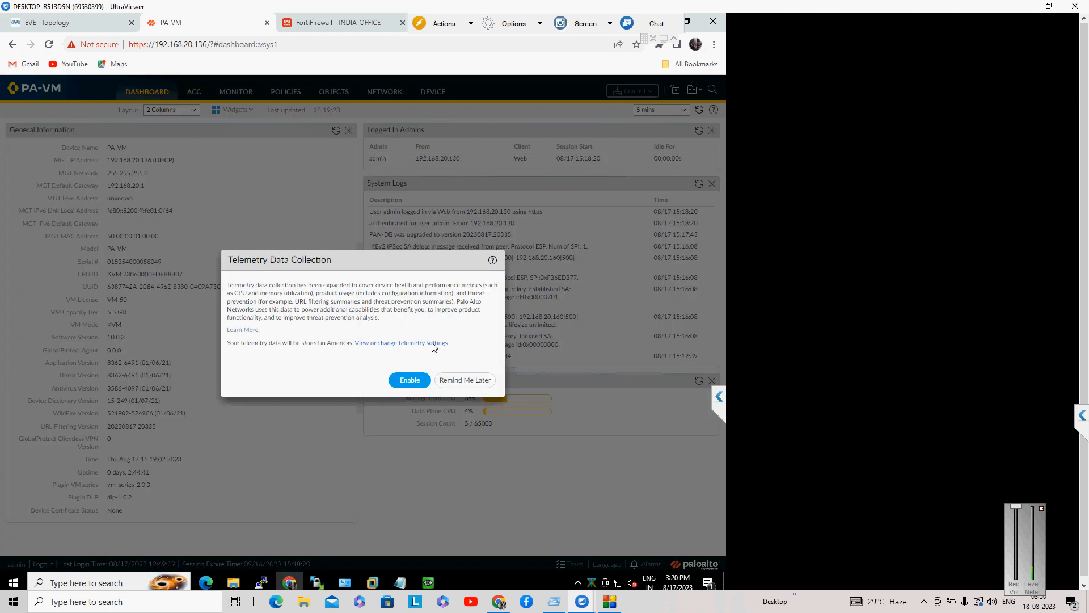
{"action": "left_click", "coordinate": [471, 379]}
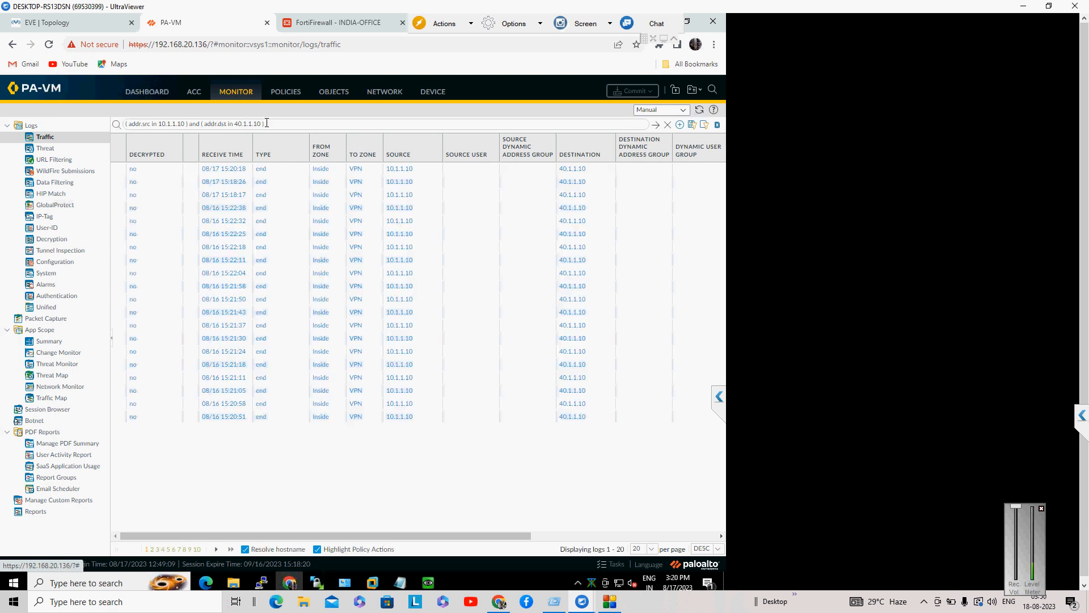
{"action": "left_click_drag", "start_coordinate": [235, 125], "coordinate": [267, 123]}
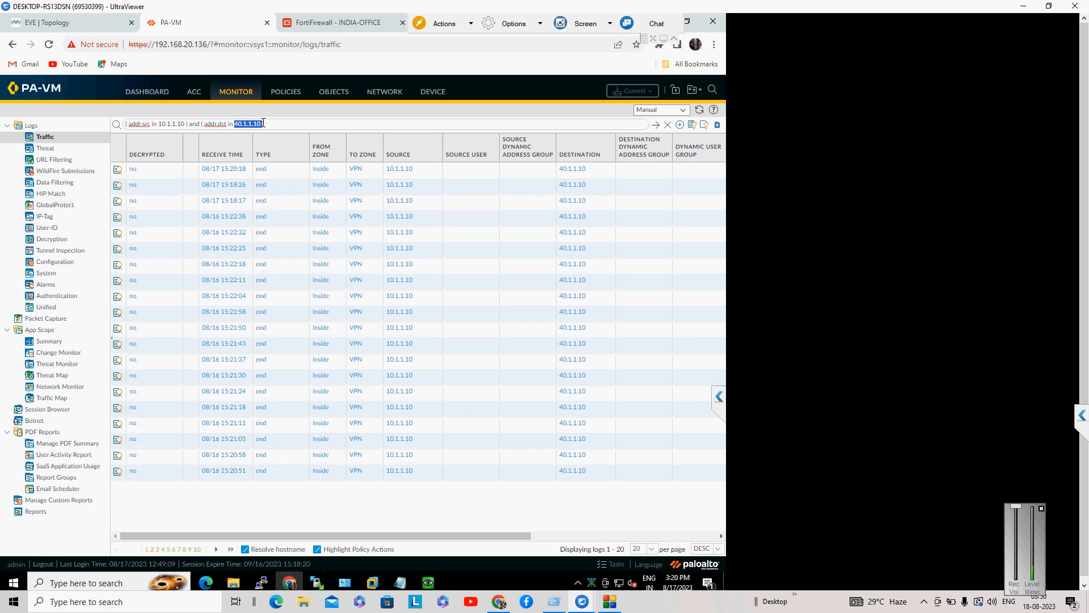
{"action": "type", "text": "30.1.1"}
{"action": "type", "text": ".10"}
{"action": "key", "text": "Return"}
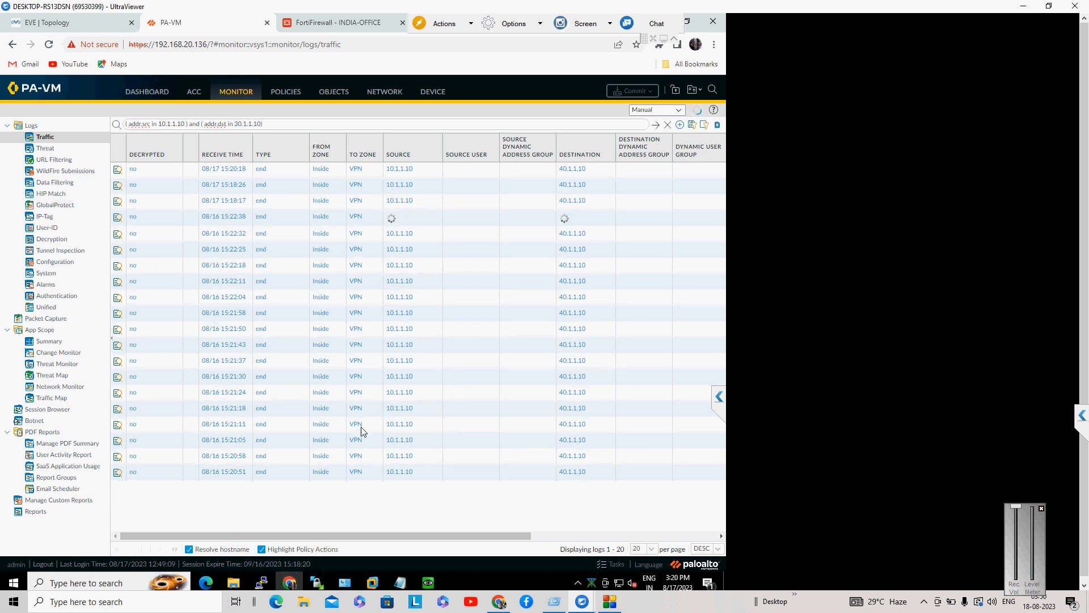
{"action": "left_click", "coordinate": [543, 534]}
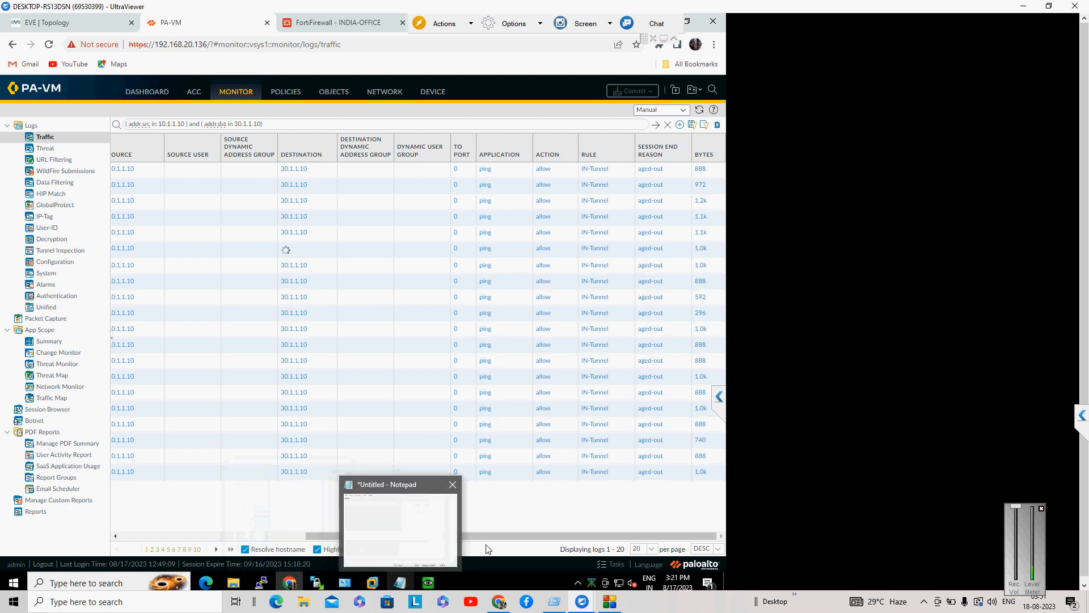
{"action": "left_click_drag", "start_coordinate": [529, 537], "coordinate": [42, 460]}
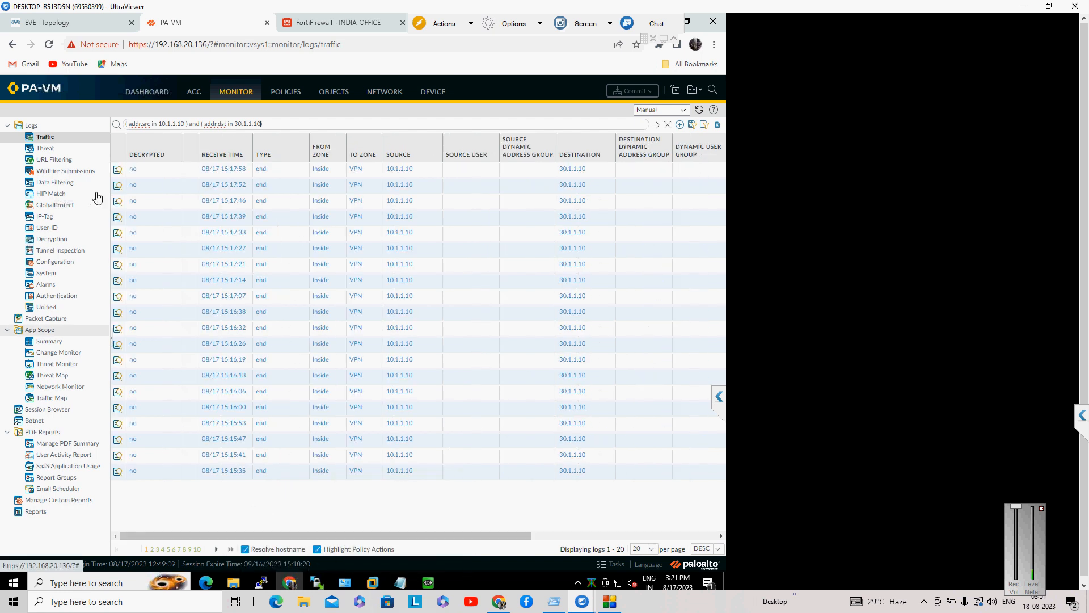
Step: Change the traffic log filter to destination 40.1.1.10 and bring the Rule column into view
{"action": "type", "text": ")"}
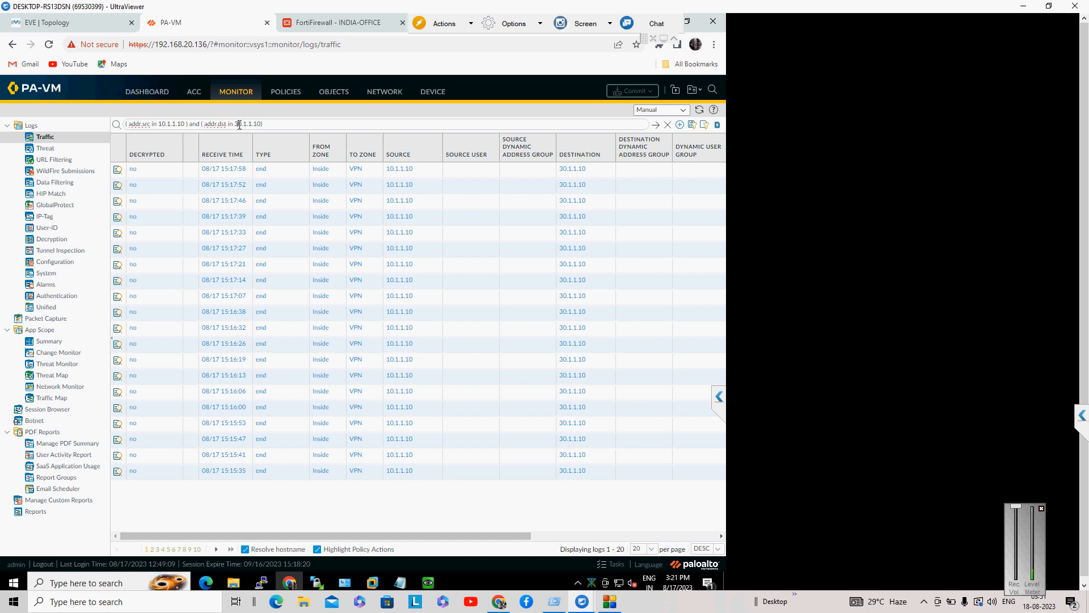
{"action": "left_click", "coordinate": [239, 124]}
{"action": "key", "text": "BackSpace"}
{"action": "type", "text": "4"}
{"action": "key", "text": "Return"}
{"action": "left_click_drag", "start_coordinate": [464, 536], "coordinate": [650, 537]}
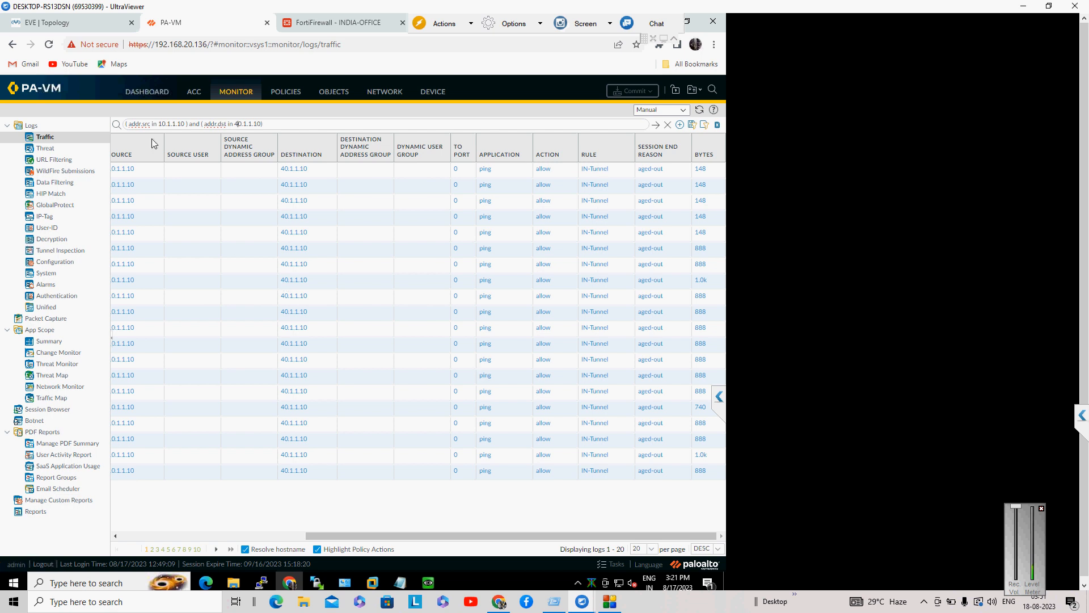
Step: Go back to the EVE-NG topology and launch the PaloAlto node's console
{"action": "left_click", "coordinate": [85, 28]}
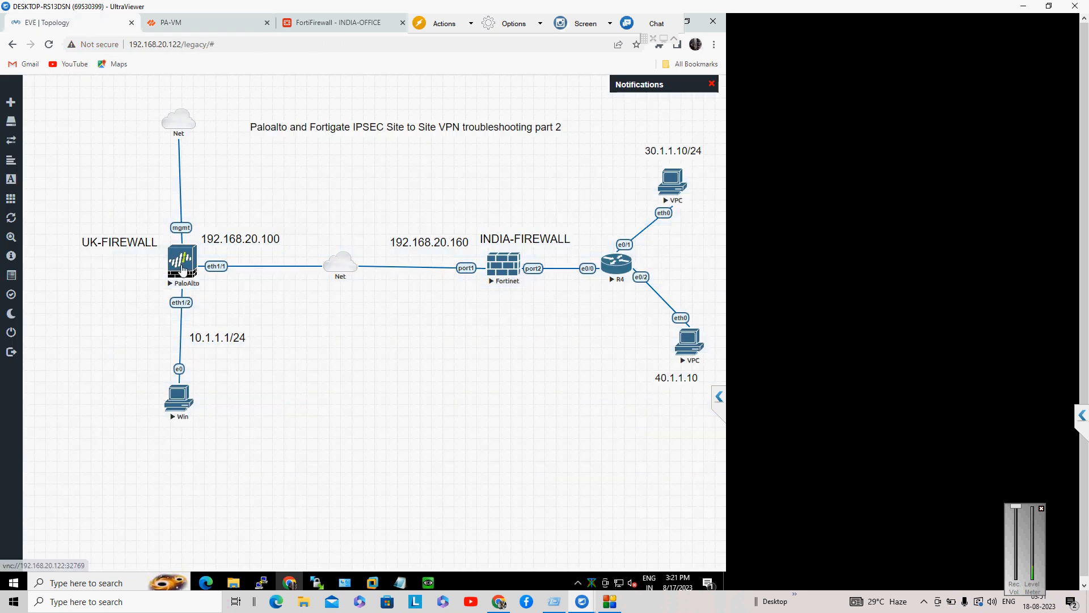
{"action": "mouse_move", "coordinate": [428, 581]}
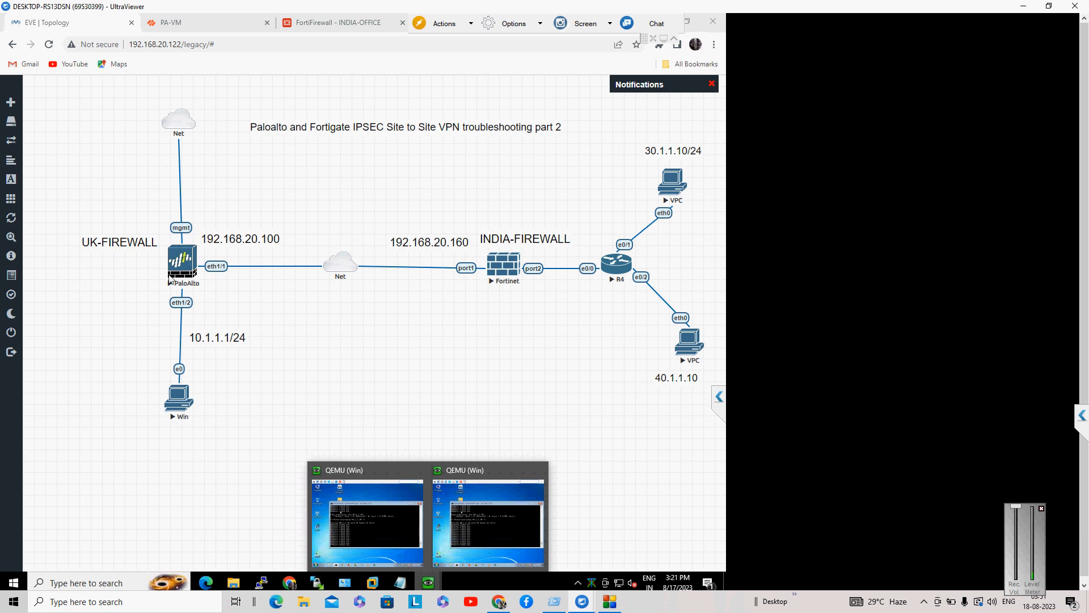
{"action": "left_click", "coordinate": [182, 263]}
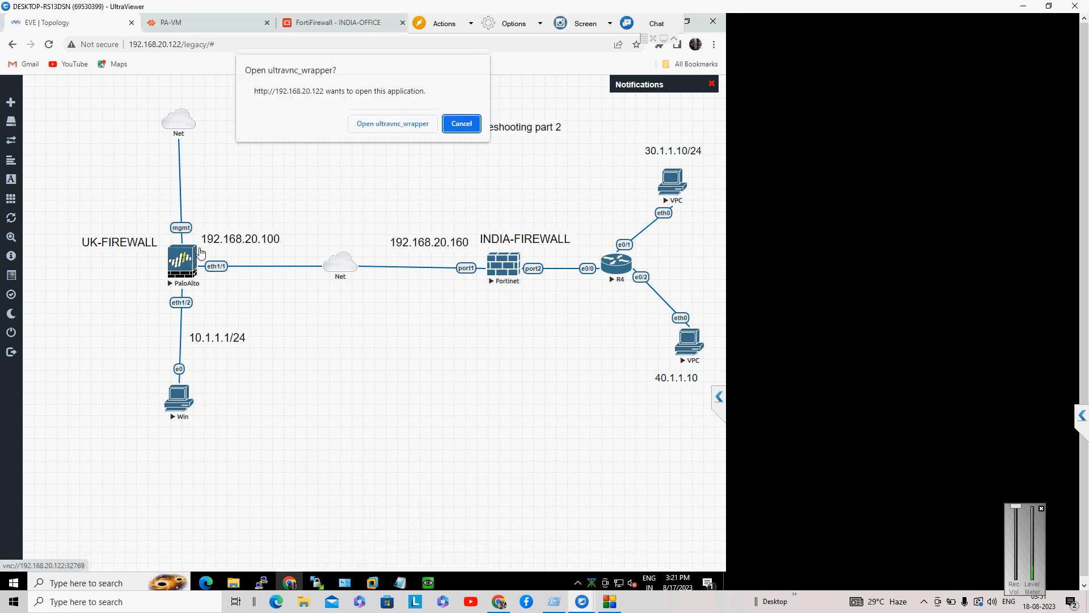
Step: Open the static routes of the default virtual router under Network > Virtual Routers
{"action": "left_click", "coordinate": [213, 26]}
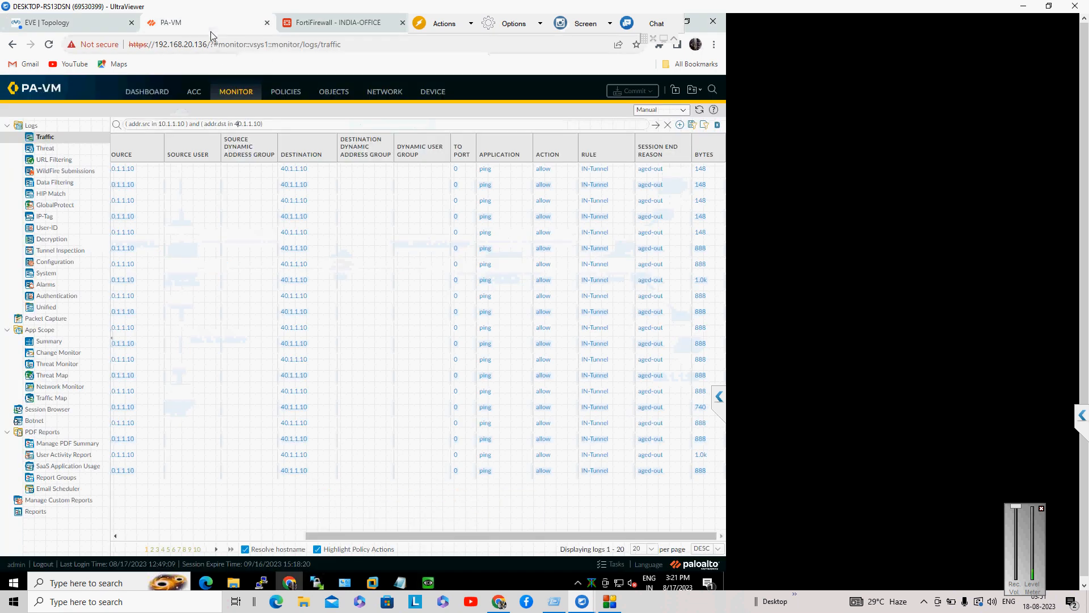
{"action": "left_click", "coordinate": [398, 94]}
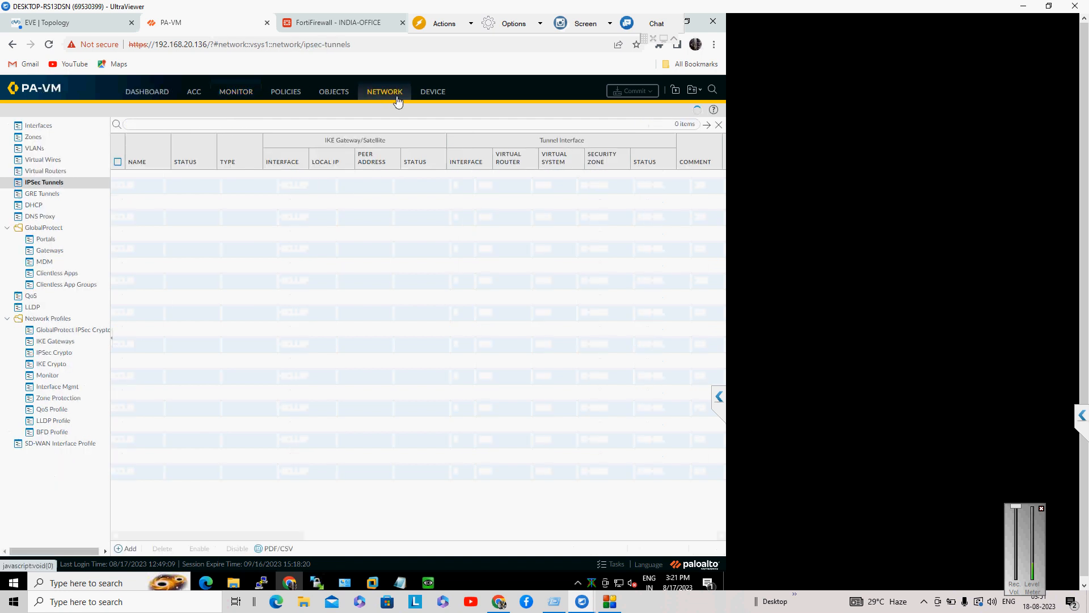
{"action": "left_click", "coordinate": [34, 173]}
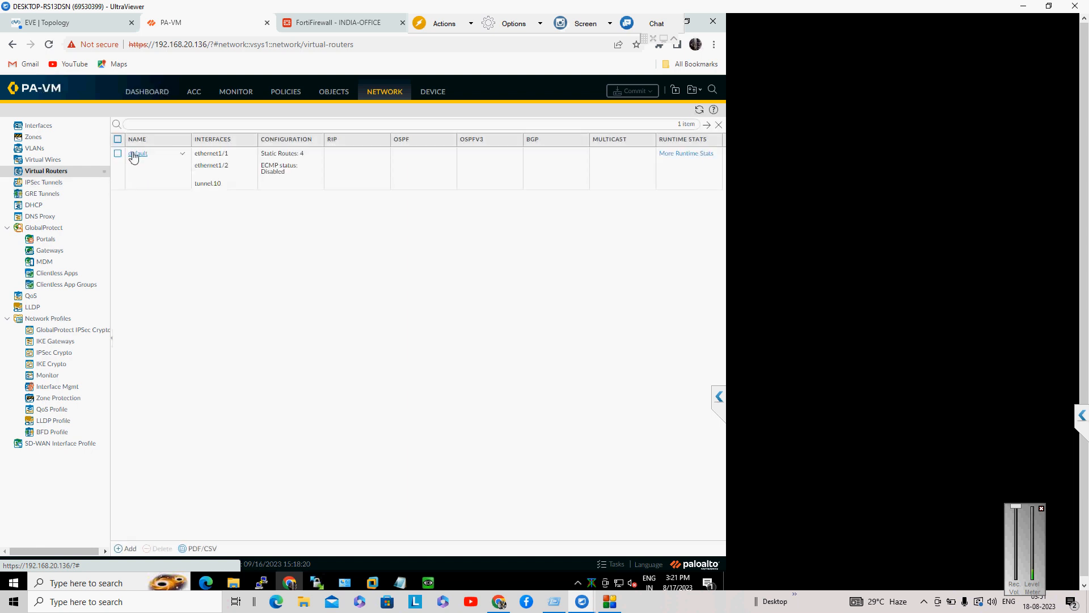
{"action": "left_click", "coordinate": [136, 154]}
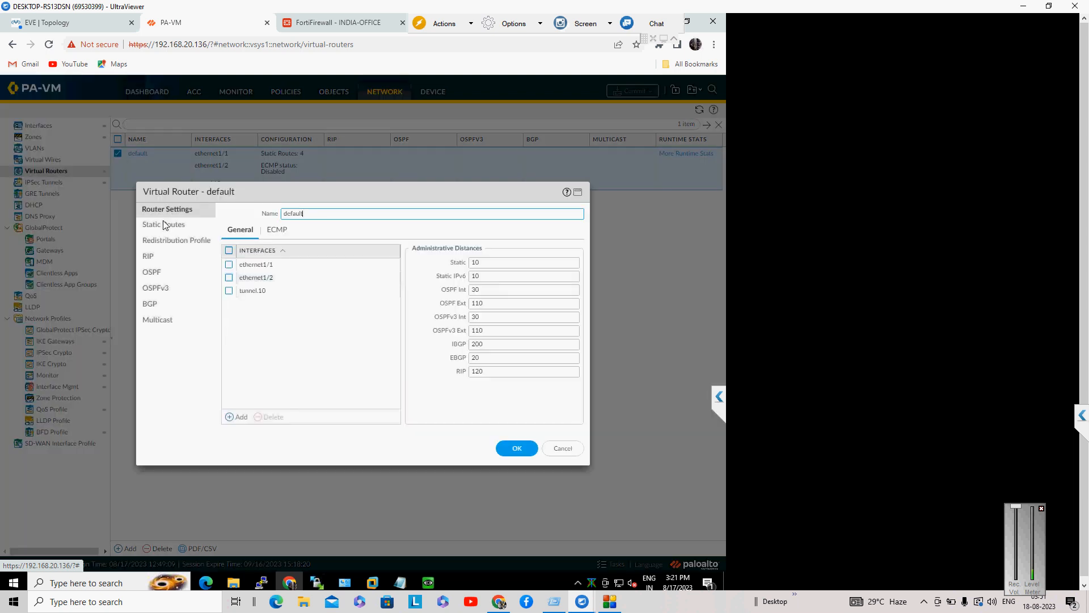
{"action": "left_click", "coordinate": [164, 225]}
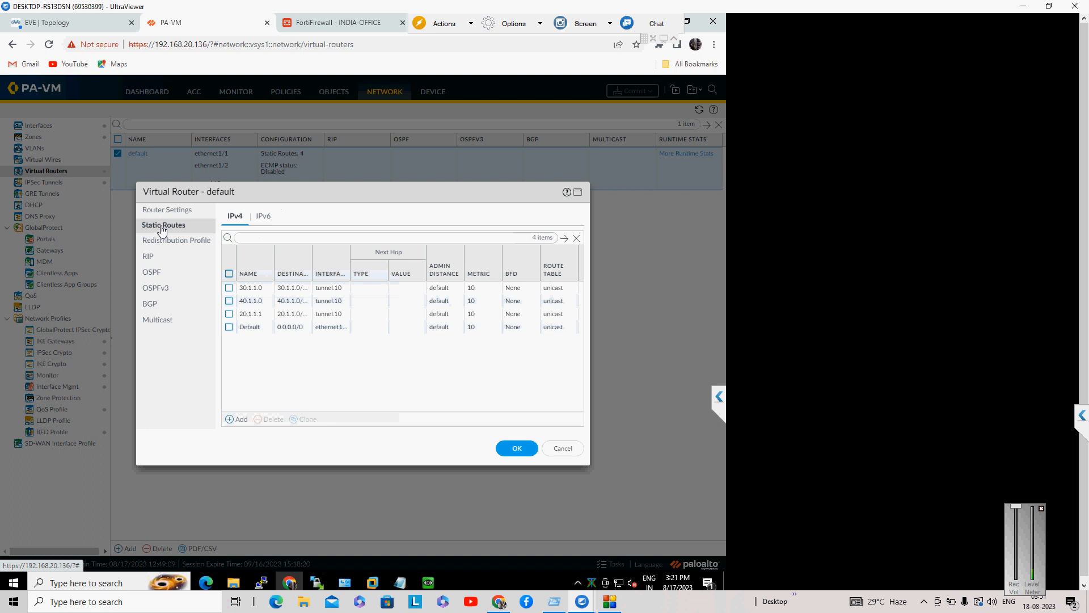
Step: Inspect the 30.1.1.0 and 40.1.1.0 static routes, then cancel out without changes
{"action": "left_click", "coordinate": [251, 289]}
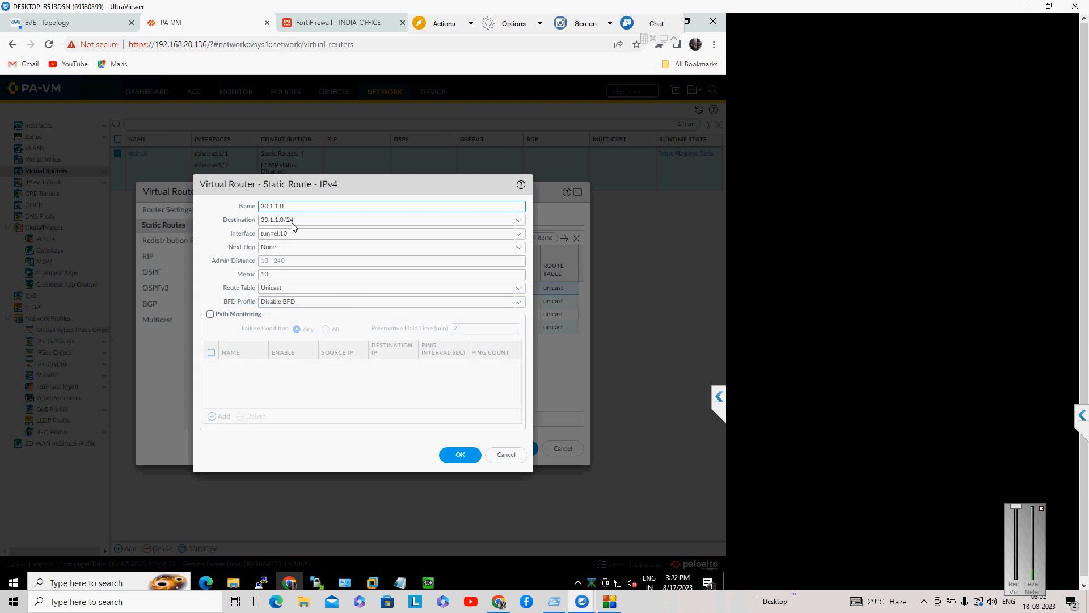
{"action": "left_click", "coordinate": [515, 456]}
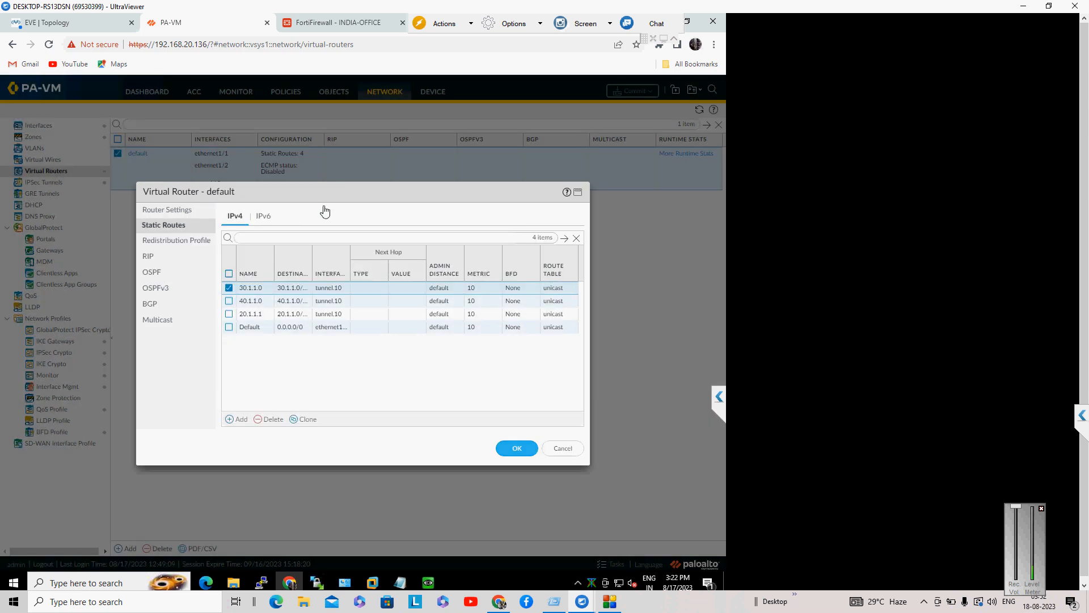
{"action": "left_click", "coordinate": [251, 302]}
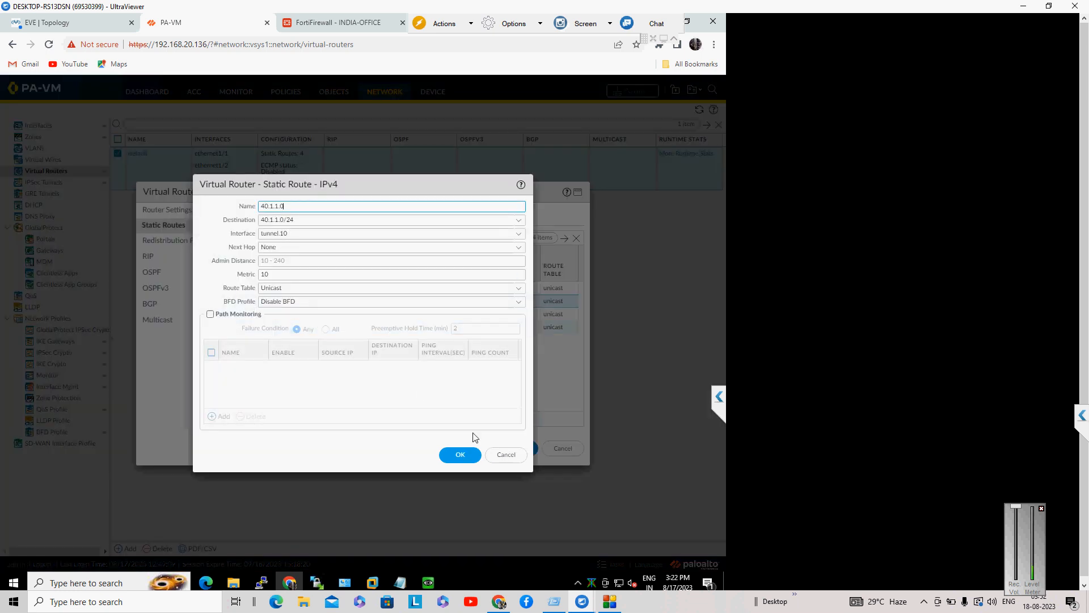
{"action": "left_click", "coordinate": [507, 454]}
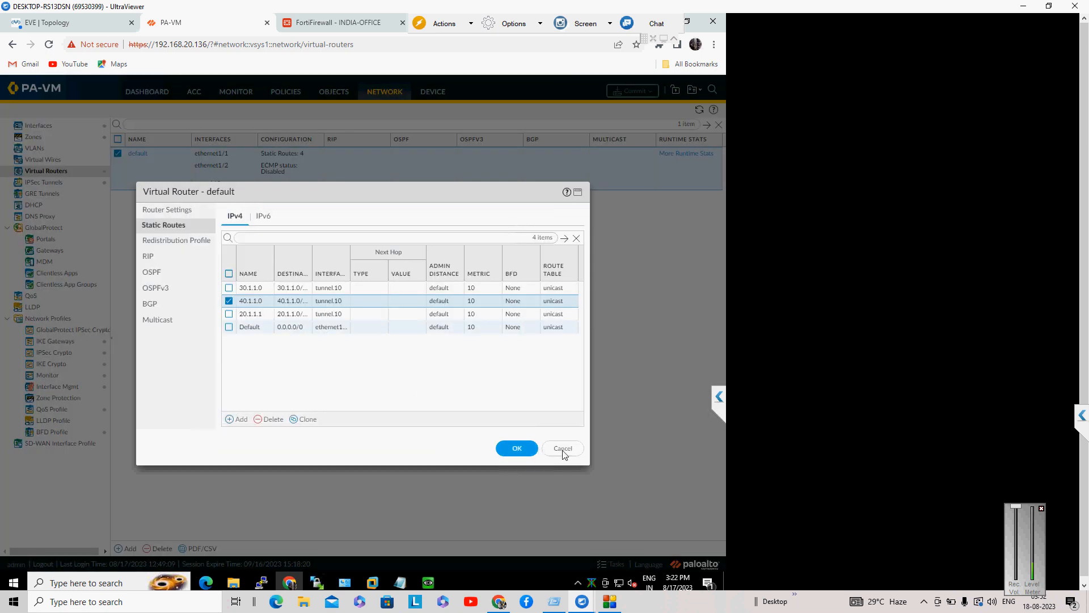
{"action": "left_click", "coordinate": [562, 450]}
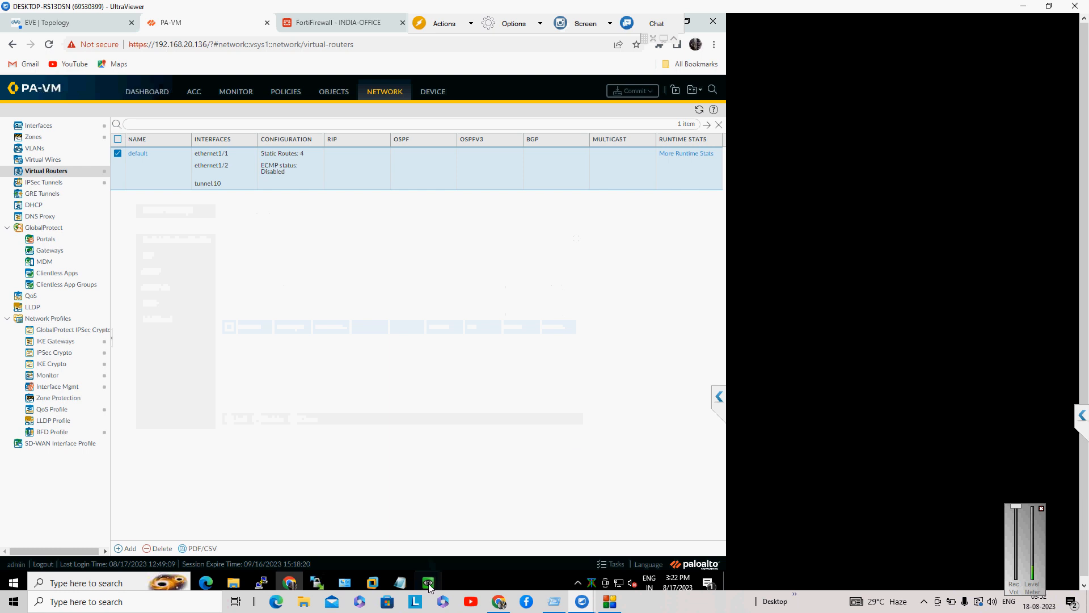
Step: Allow the PaloAlto console to open and enter the admin username and password
{"action": "left_click", "coordinate": [48, 24]}
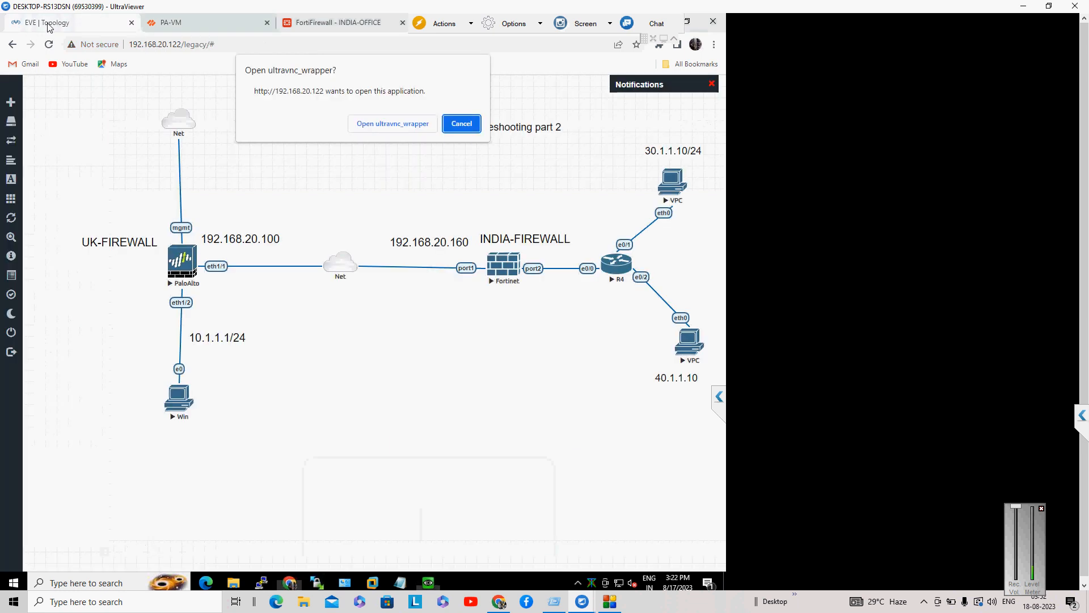
{"action": "left_click", "coordinate": [408, 124]}
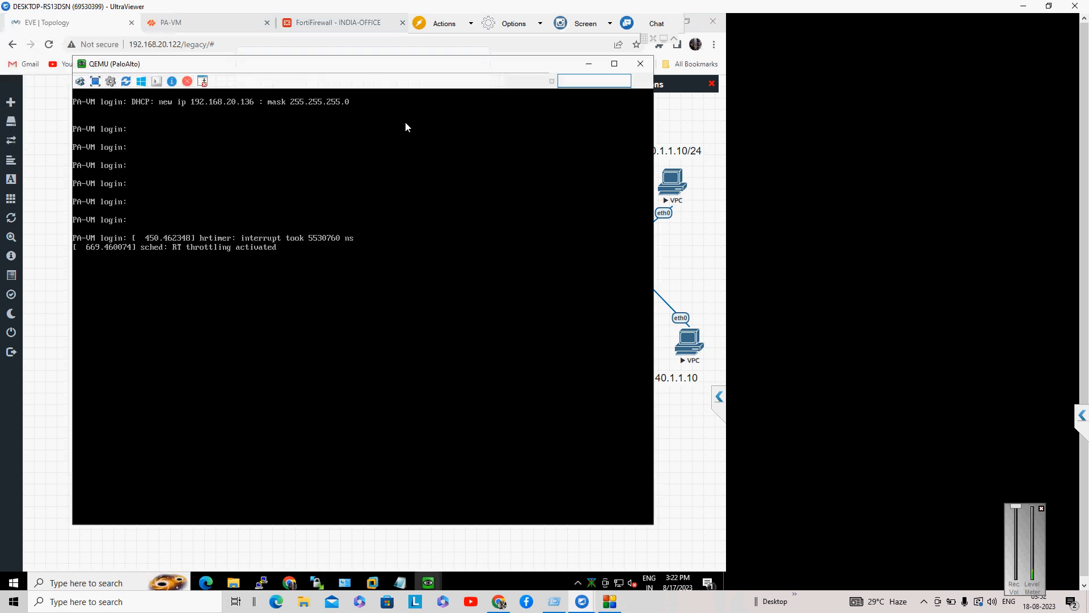
{"action": "key", "text": "Return"}
{"action": "key", "text": "Return"}
{"action": "key", "text": "Return"}
{"action": "key", "text": "Return"}
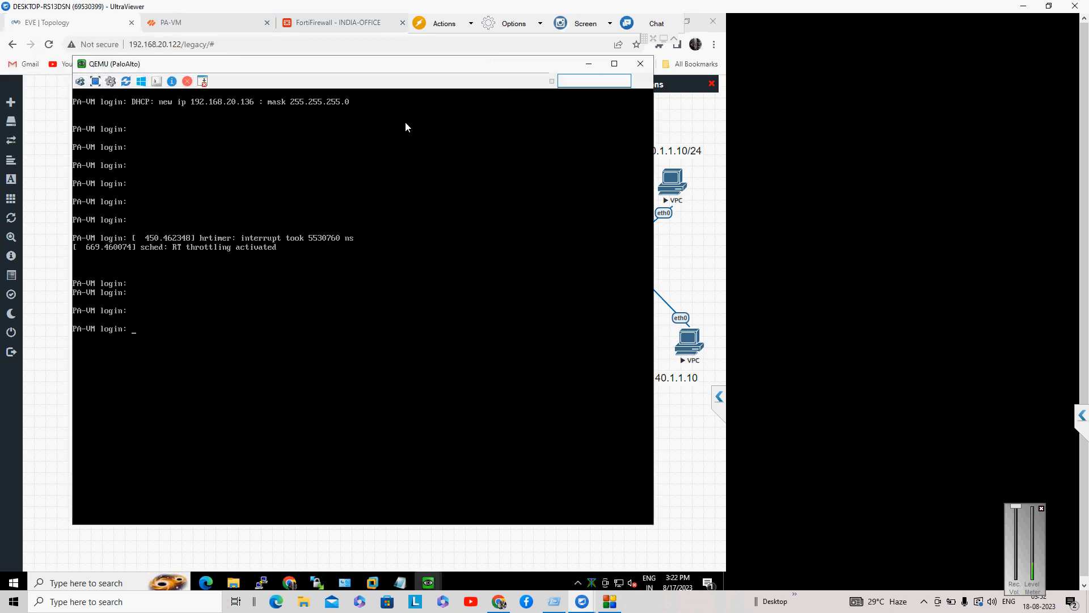
{"action": "type", "text": "admin"}
{"action": "type", "text": "admin"}
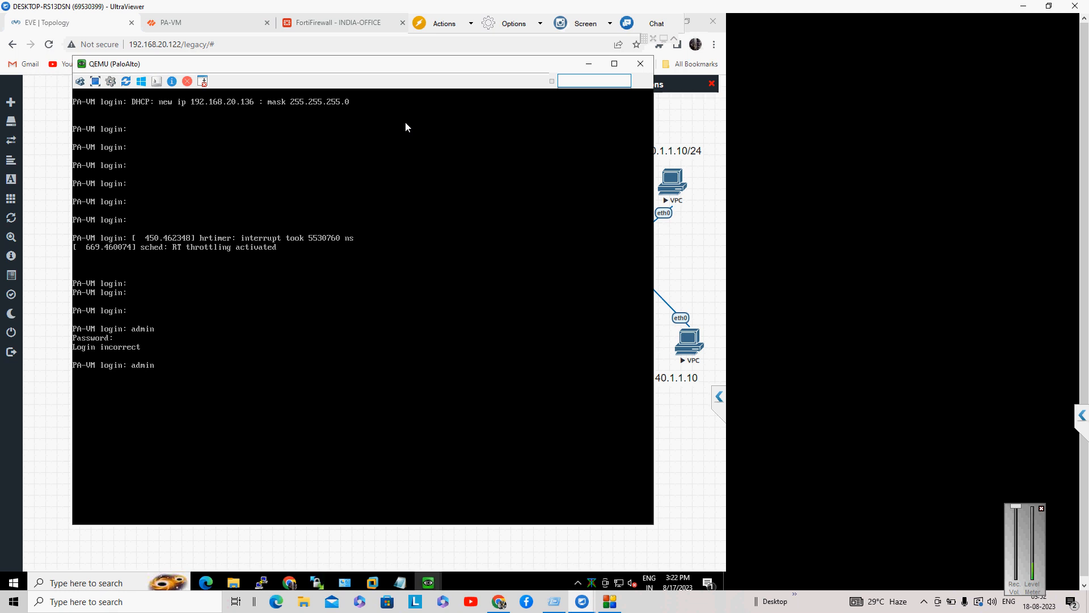
{"action": "key", "text": "Return"}
{"action": "key", "text": "Return"}
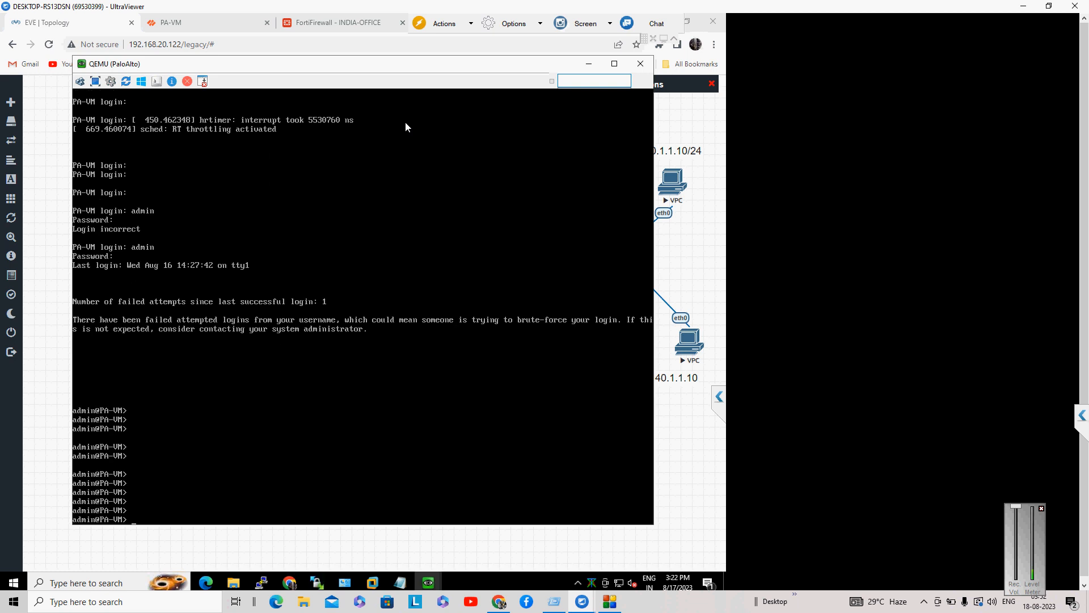
Step: Run a 'test routing fib-lookup' for 40.1.1.0, using CLI help to build the command
{"action": "type", "text": "tees"}
{"action": "type", "text": "t rou"}
{"action": "type", "text": "tin"}
{"action": "key", "text": "BackSpace"}
{"action": "key", "text": "BackSpace"}
{"action": "key", "text": "BackSpace"}
{"action": "key", "text": "BackSpace"}
{"action": "key", "text": "BackSpace"}
{"action": "key", "text": "BackSpace"}
{"action": "key", "text": "BackSpace"}
{"action": "key", "text": "BackSpace"}
{"action": "key", "text": "BackSpace"}
{"action": "key", "text": "BackSpace"}
{"action": "type", "text": "est routing fib-lookup"}
{"action": "key", "text": "question"}
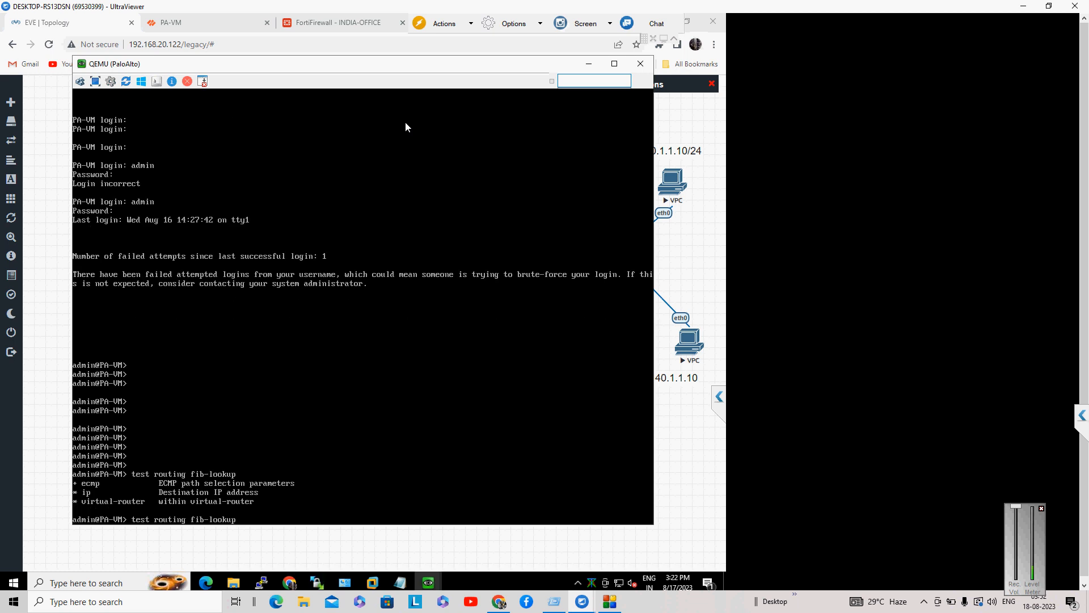
{"action": "type", "text": "v"}
{"action": "key", "text": "Tab"}
{"action": "type", "text": "ip"}
{"action": "key", "text": "question"}
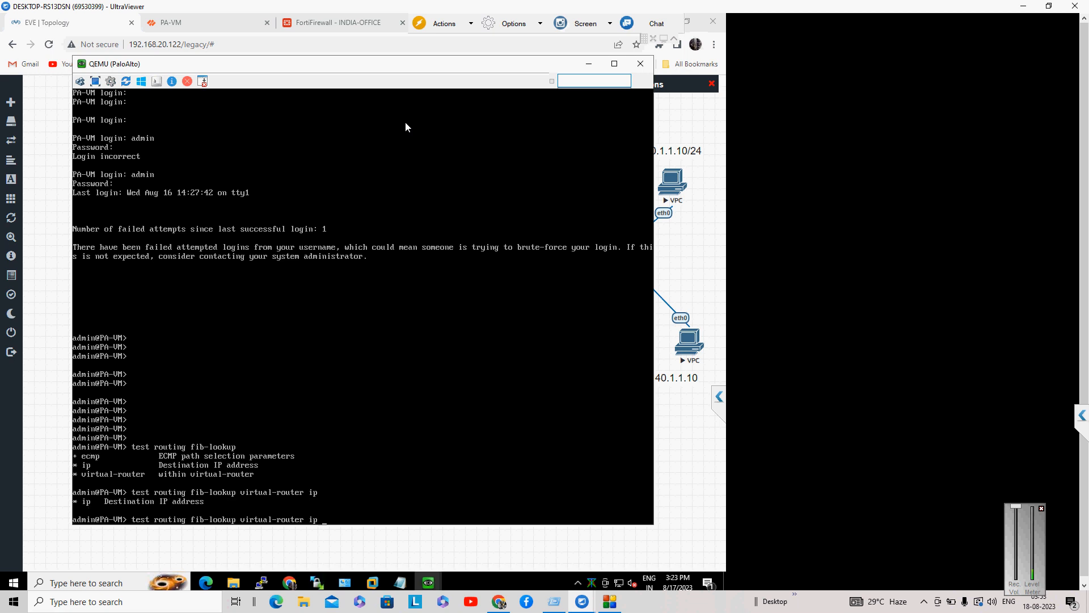
{"action": "type", "text": "40.1.1.1"}
{"action": "key", "text": "BackSpace"}
{"action": "type", "text": "0"}
{"action": "key", "text": "Return"}
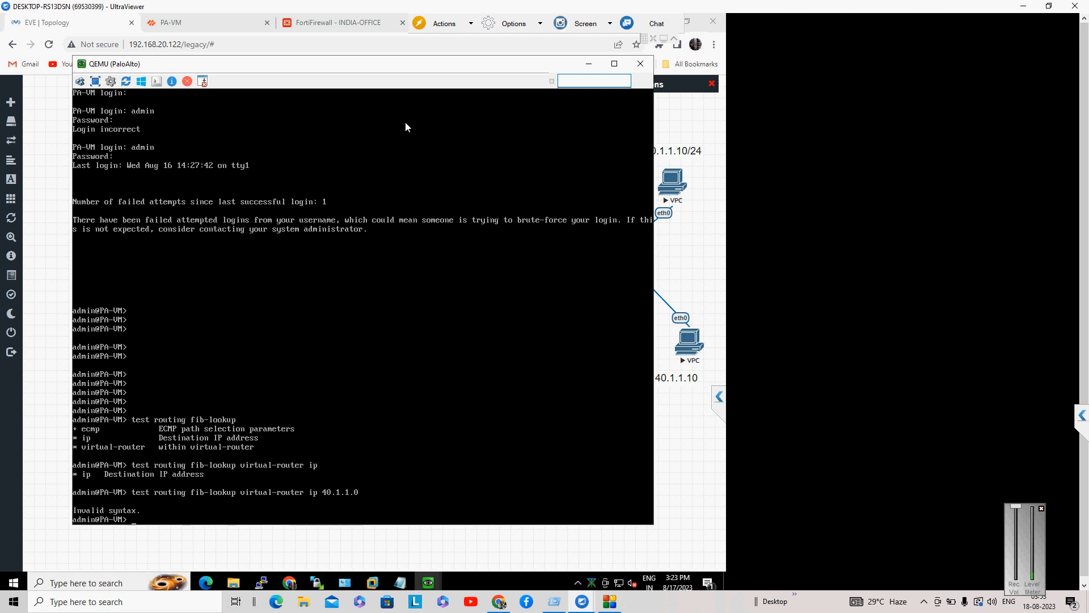
Step: Rerun the fib-lookup with destination 40.1.1.10
{"action": "key", "text": "Up"}
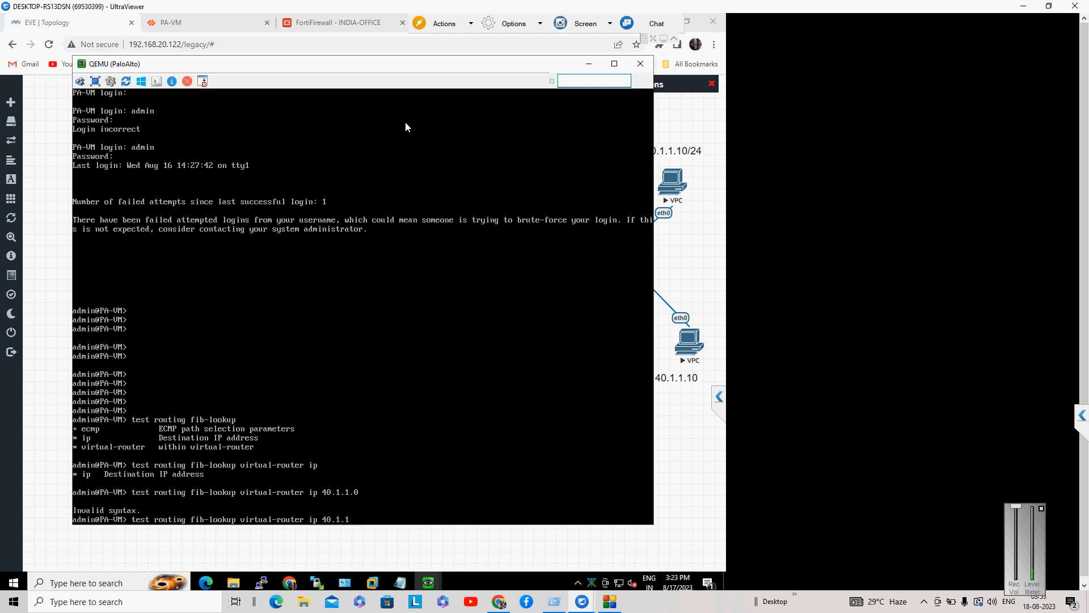
{"action": "key", "text": "BackSpace"}
{"action": "key", "text": "BackSpace"}
{"action": "key", "text": "question"}
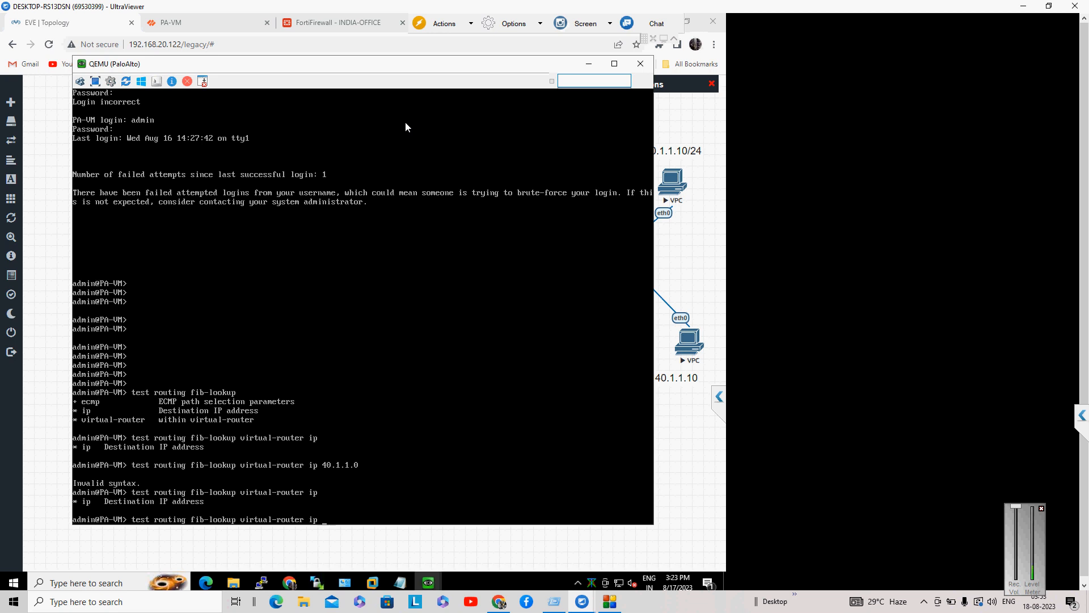
{"action": "type", "text": "40.1.1.1010"}
{"action": "key", "text": "Return"}
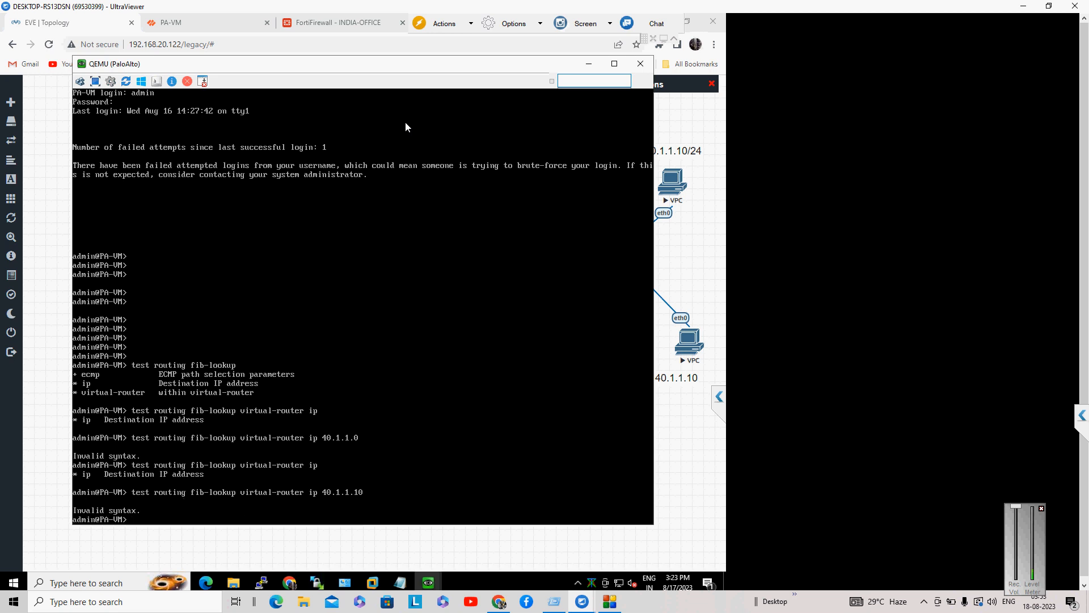
Step: Look up the route to 40.1.1.0 in virtual-router default
{"action": "type", "text": "test routing fib-lookup"}
{"action": "key", "text": "question"}
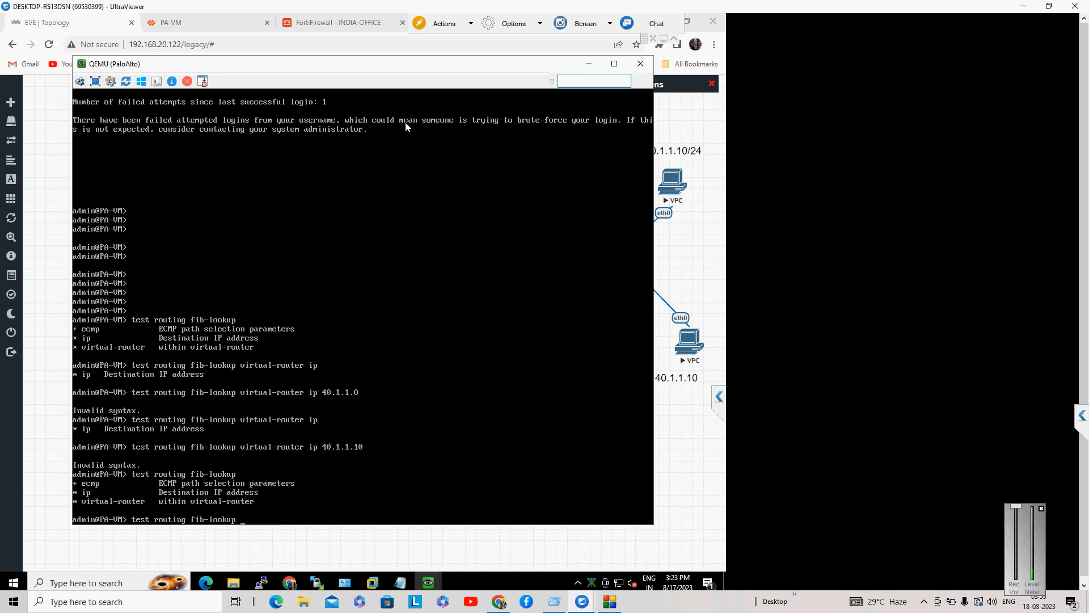
{"action": "type", "text": "virtual-router"}
{"action": "key", "text": "question"}
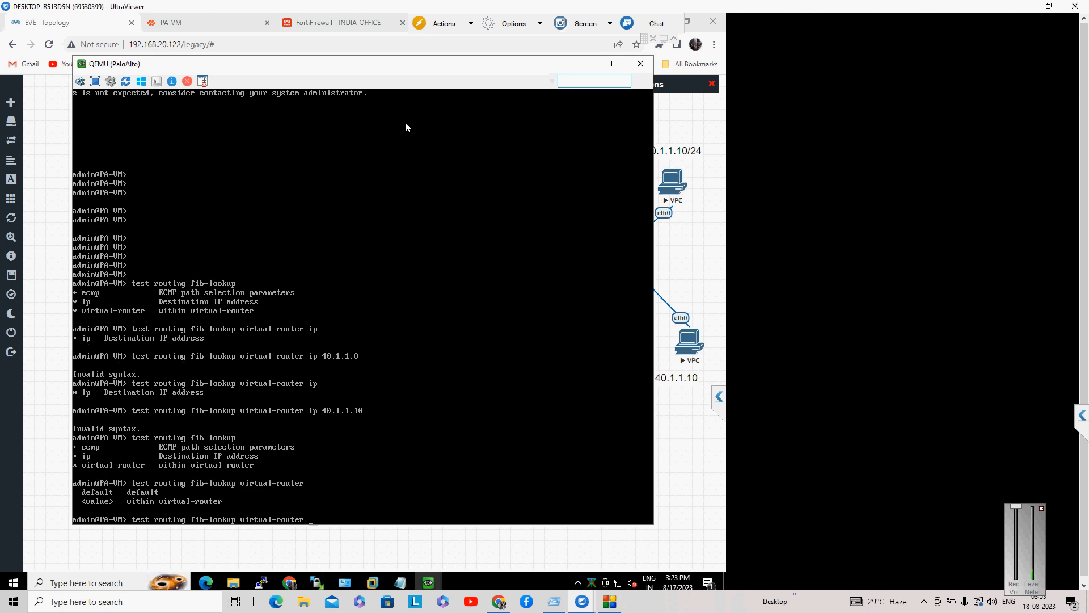
{"action": "type", "text": "d"}
{"action": "key", "text": "Tab"}
{"action": "key", "text": "question"}
{"action": "type", "text": "ip "}
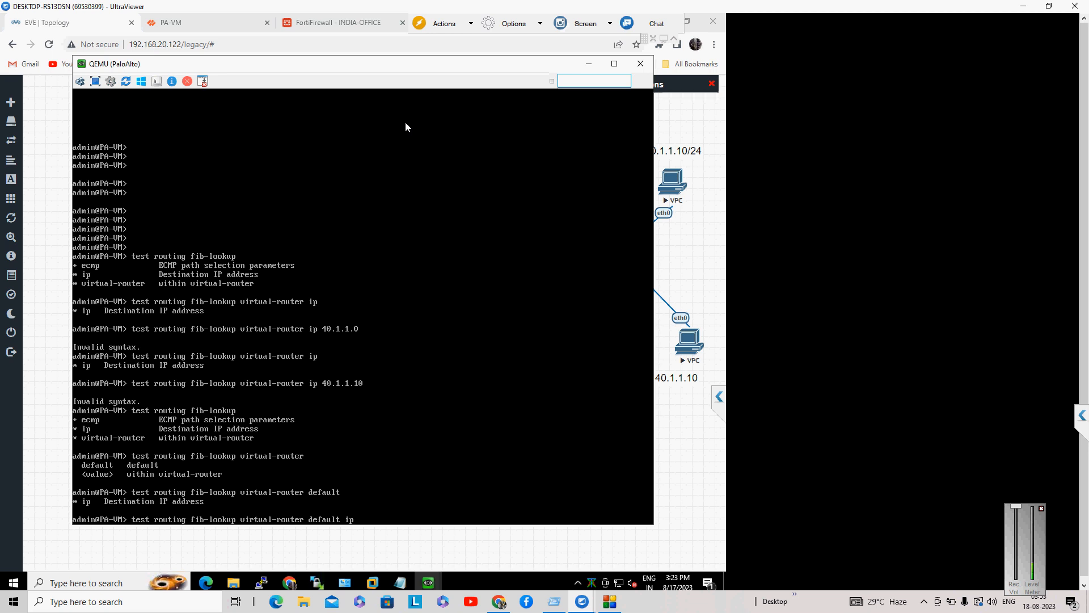
{"action": "type", "text": "40.1.1.0"}
{"action": "key", "text": "Return"}
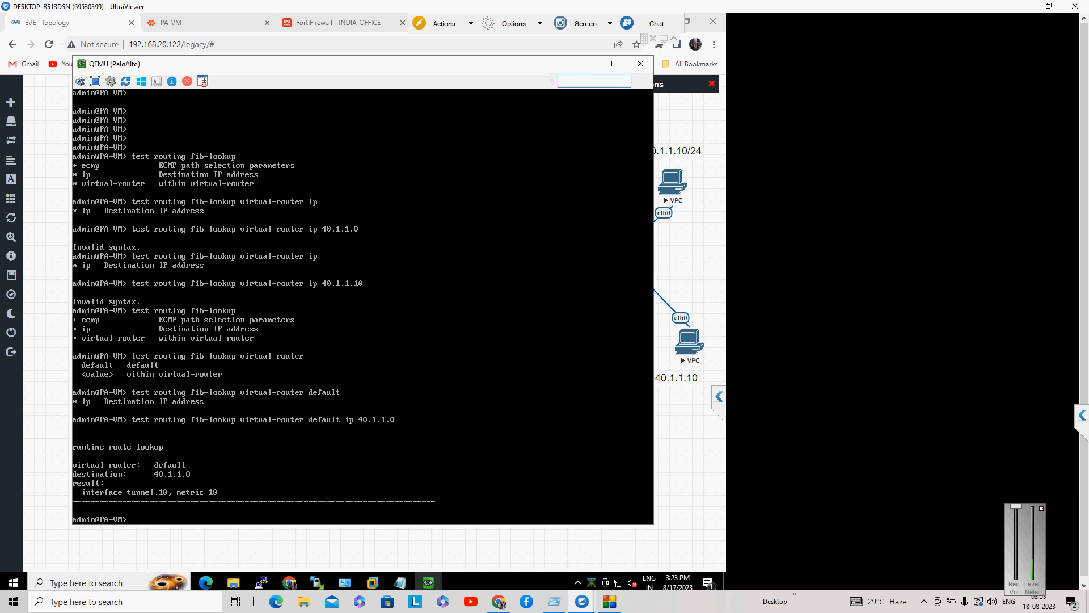
Step: Repeat the virtual-router default lookup for 30.1.1.0
{"action": "key", "text": "Up"}
{"action": "key", "text": "BackSpace"}
{"action": "key", "text": "BackSpace"}
{"action": "key", "text": "BackSpace"}
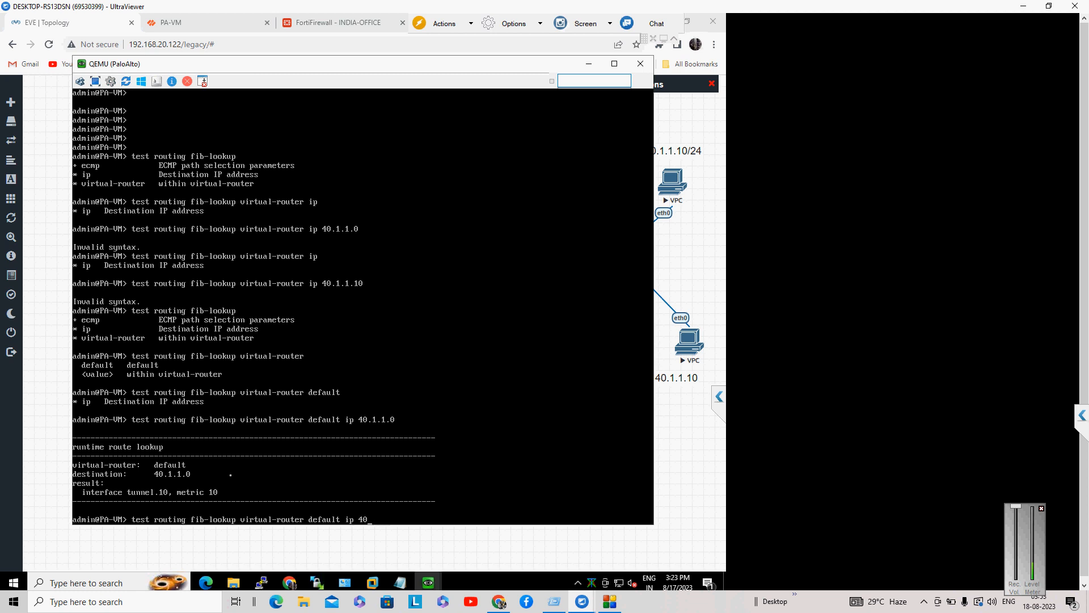
{"action": "key", "text": "BackSpace"}
{"action": "key", "text": "BackSpace"}
{"action": "type", "text": "30.1.1.0"}
{"action": "key", "text": "Return"}
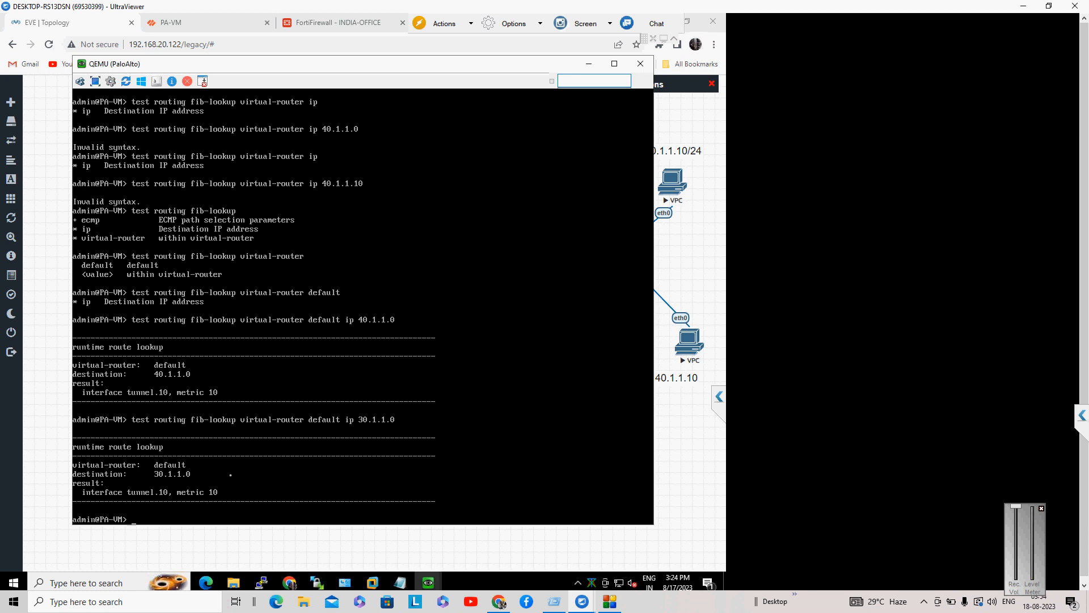
Step: Rerun the FortiGate ping to 40.1.1.10 and stop it, getting 0% packet loss
{"action": "left_click", "coordinate": [320, 29]}
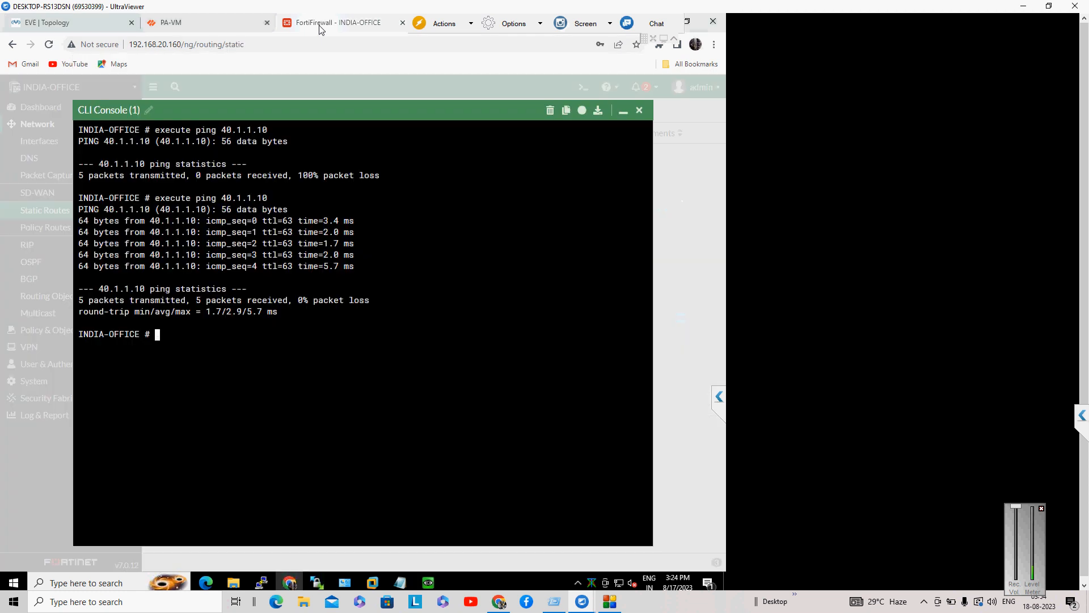
{"action": "key", "text": "Return"}
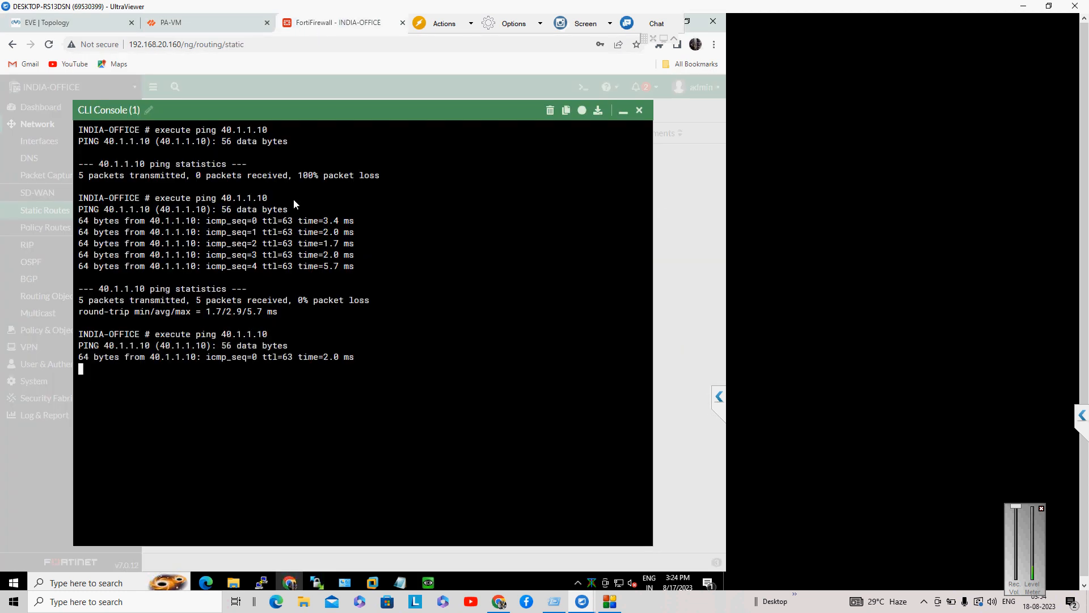
{"action": "key", "text": "ctrl+c"}
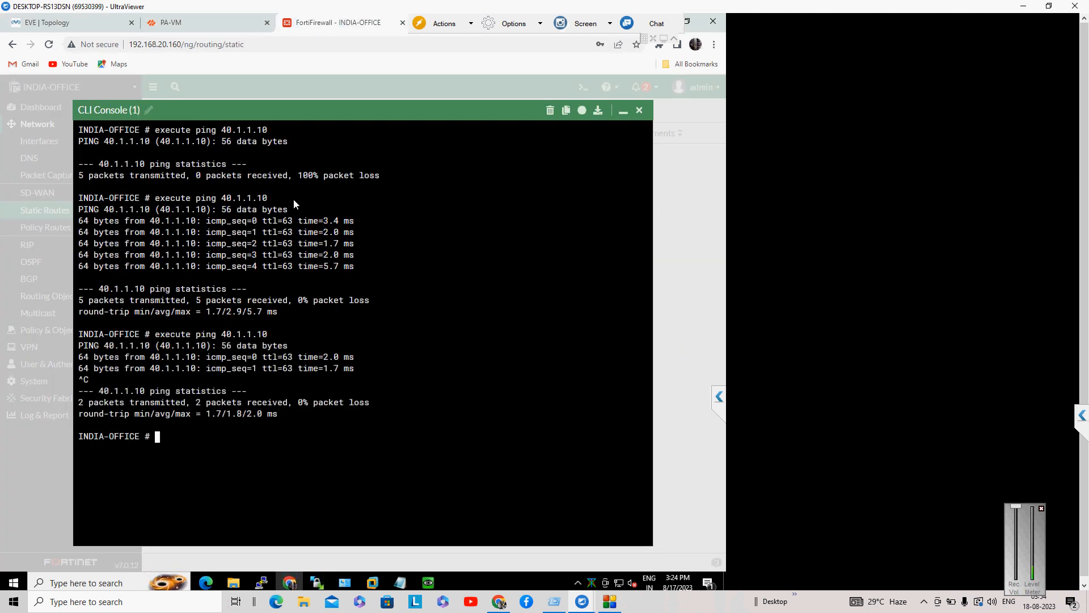
{"action": "left_click", "coordinate": [173, 23]}
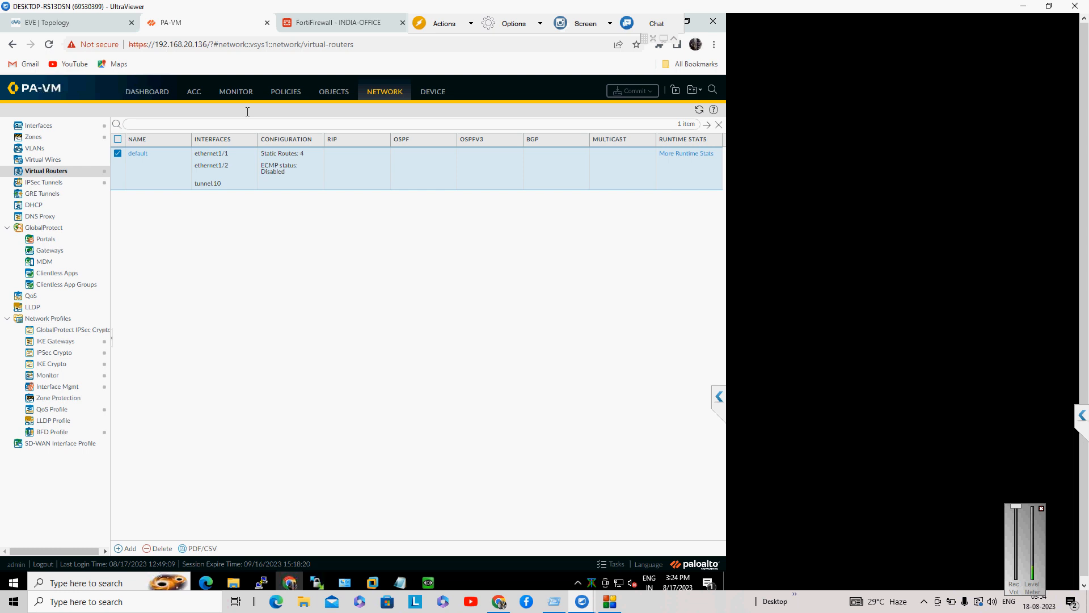
{"action": "left_click", "coordinate": [338, 24]}
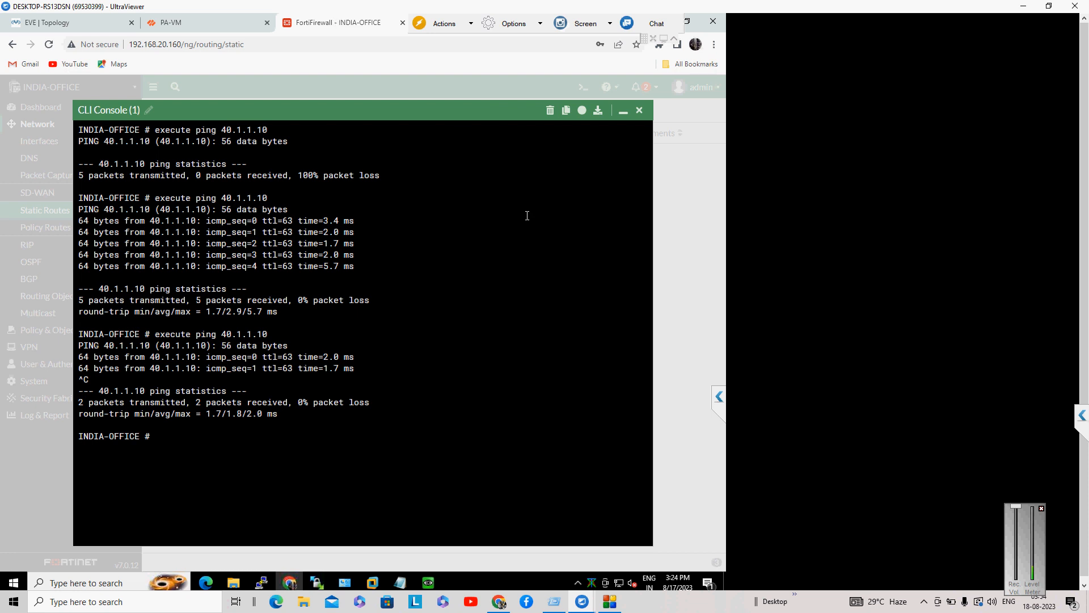
Step: Run 'diagnose sniffer packet any' for hosts 10.1.1.10 and 40.1.1.10, capturing echo requests and replies
{"action": "type", "text": "diagnose "}
{"action": "type", "text": "debug"}
{"action": "key", "text": "BackSpace"}
{"action": "key", "text": "BackSpace"}
{"action": "key", "text": "BackSpace"}
{"action": "key", "text": "BackSpace"}
{"action": "key", "text": "BackSpace"}
{"action": "key", "text": "BackSpace"}
{"action": "type", "text": "de"}
{"action": "key", "text": "BackSpace"}
{"action": "key", "text": "BackSpace"}
{"action": "key", "text": "BackSpace"}
{"action": "key", "text": "BackSpace"}
{"action": "key", "text": "BackSpace"}
{"action": "key", "text": "BackSpace"}
{"action": "key", "text": "BackSpace"}
{"action": "key", "text": "BackSpace"}
{"action": "key", "text": "BackSpace"}
{"action": "key", "text": "Tab"}
{"action": "type", "text": "sniffer packet ?"}
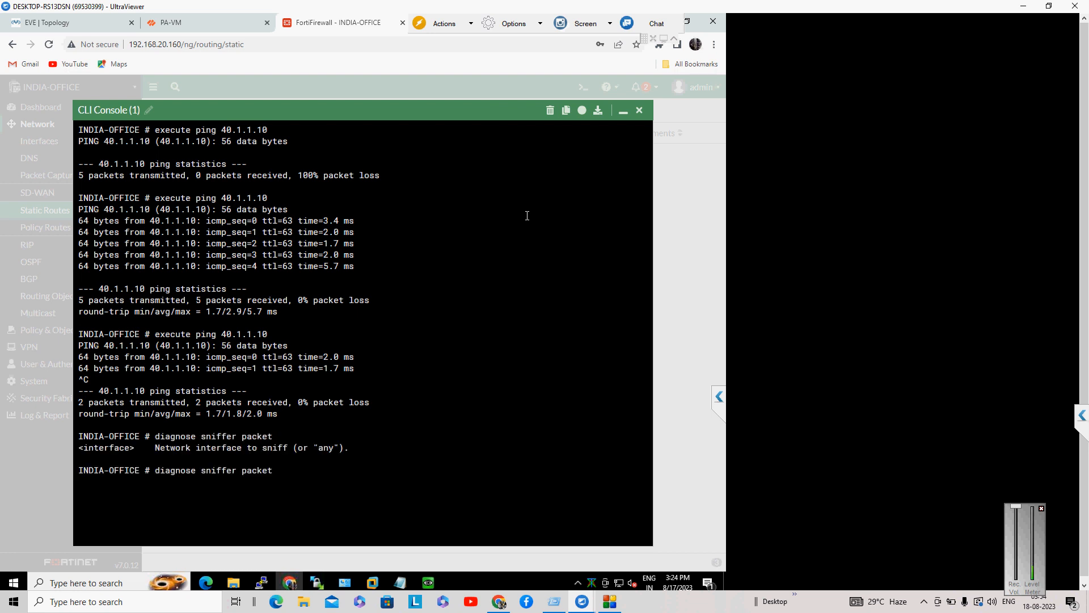
{"action": "type", "text": "any 'host 10.1.1.10 and 40.1.1.10"}
{"action": "key", "text": "Return"}
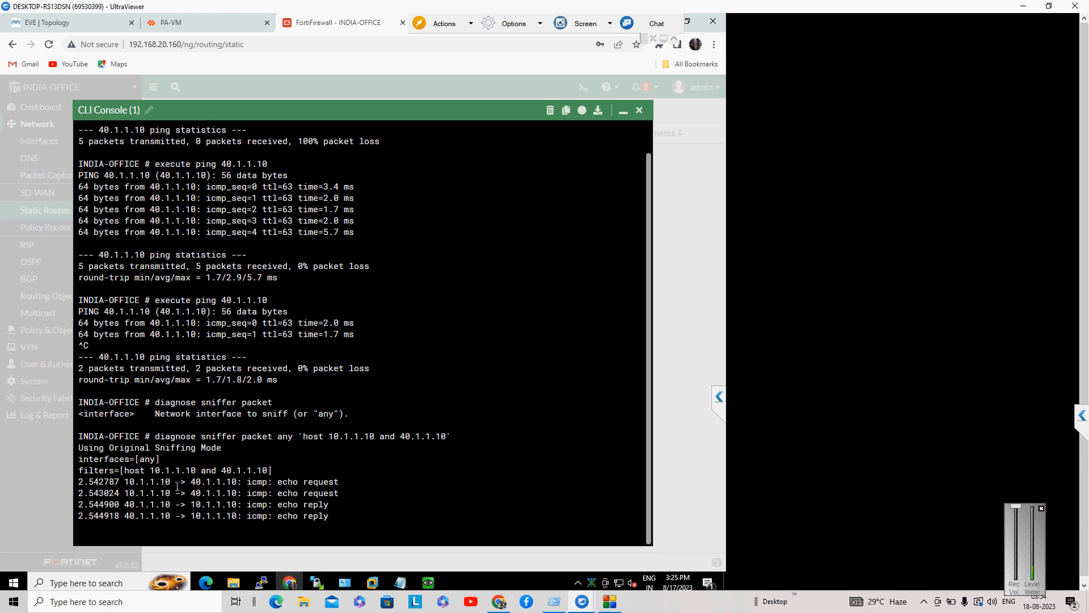
{"action": "left_click_drag", "start_coordinate": [124, 482], "coordinate": [314, 504]}
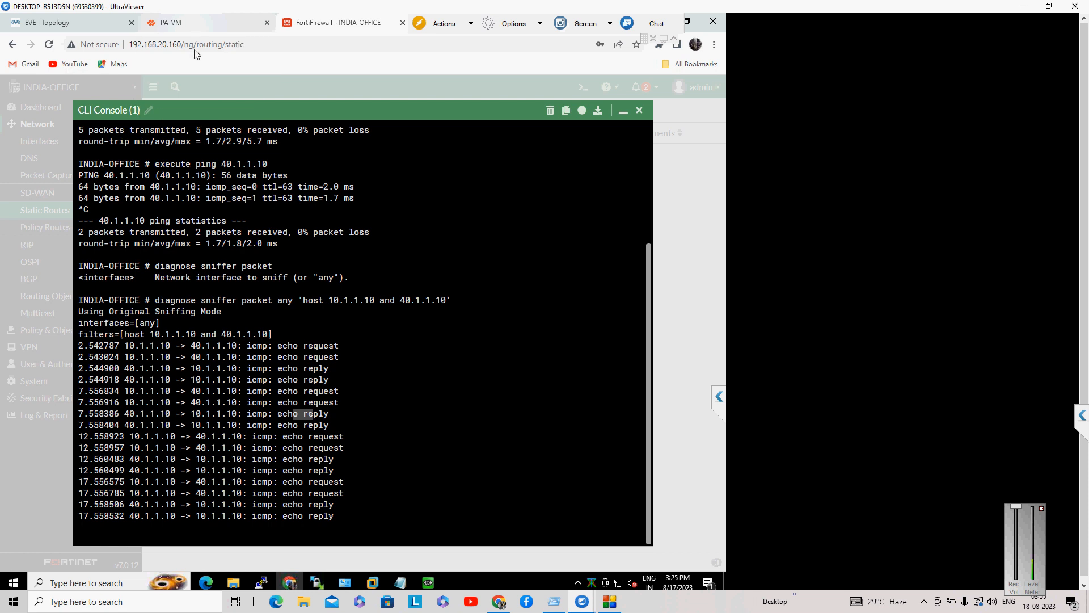
{"action": "left_click", "coordinate": [175, 24]}
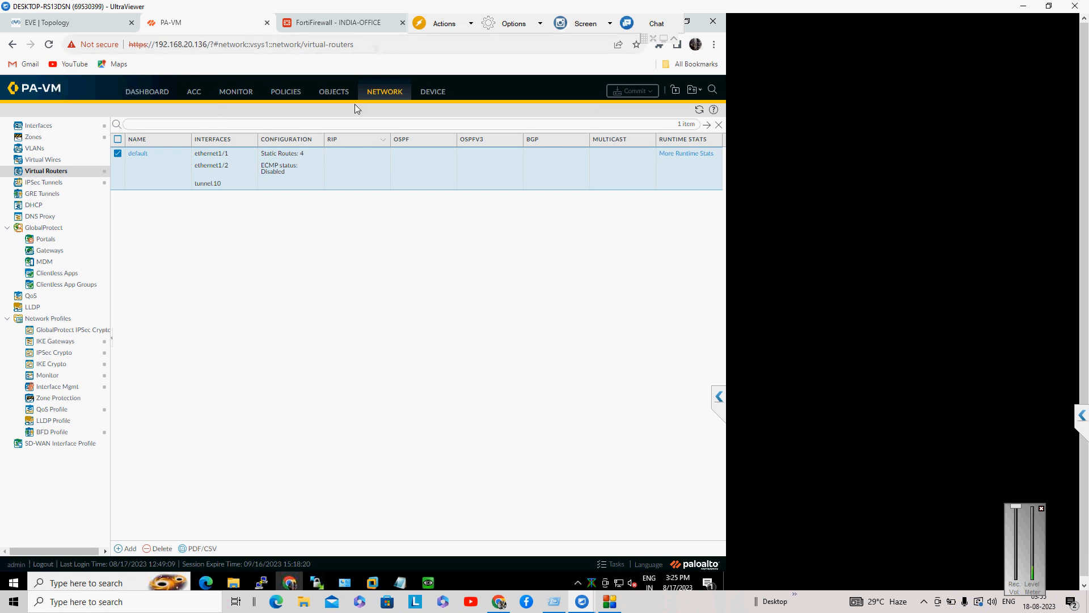
{"action": "left_click", "coordinate": [72, 21]}
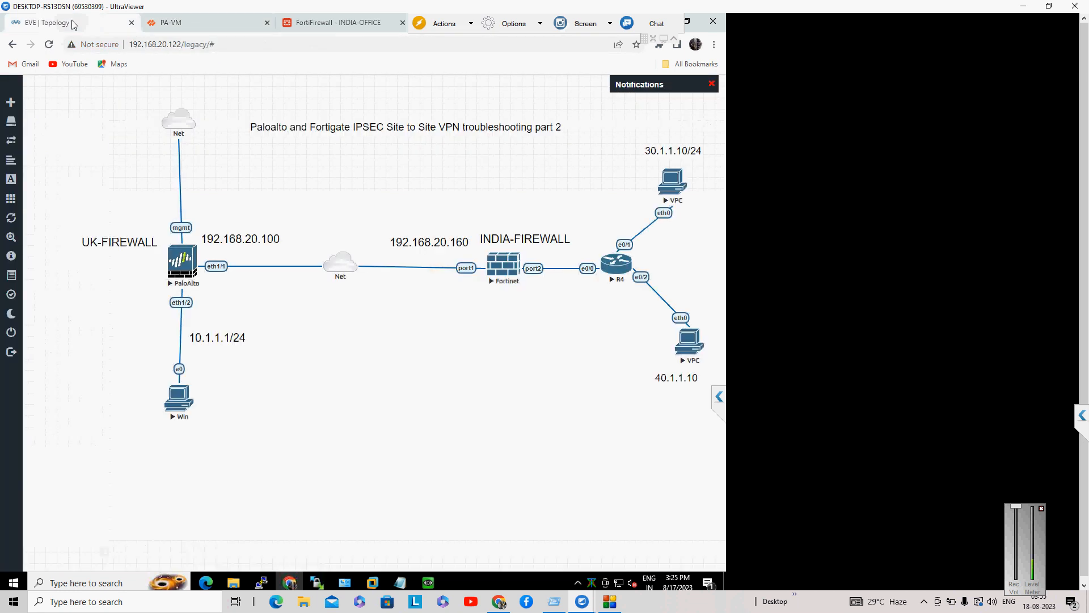
{"action": "mouse_move", "coordinate": [612, 606]}
{"action": "mouse_move", "coordinate": [440, 584]}
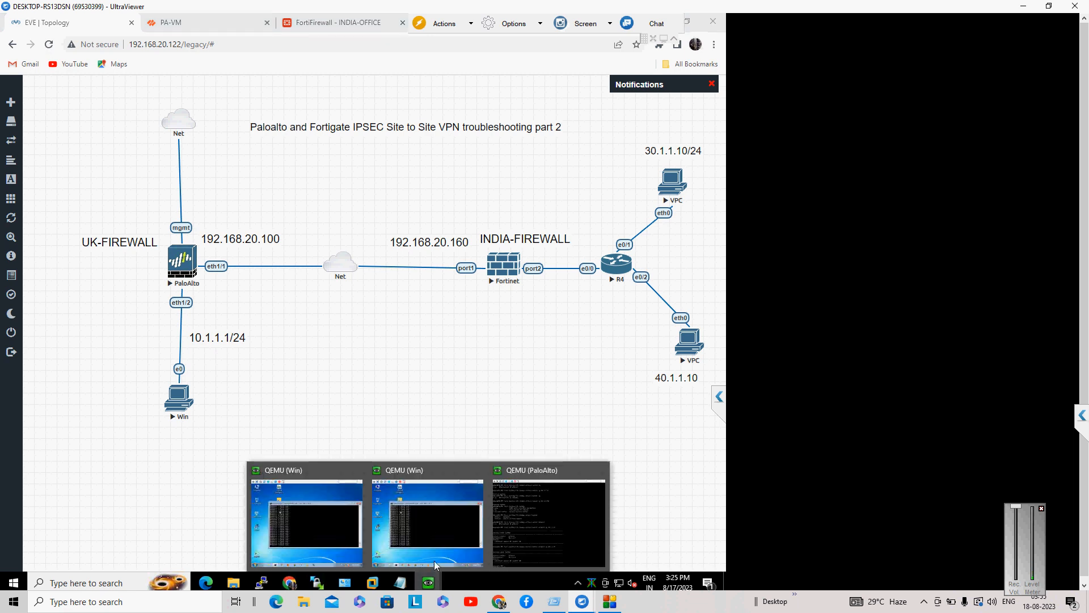
{"action": "left_click", "coordinate": [428, 526]}
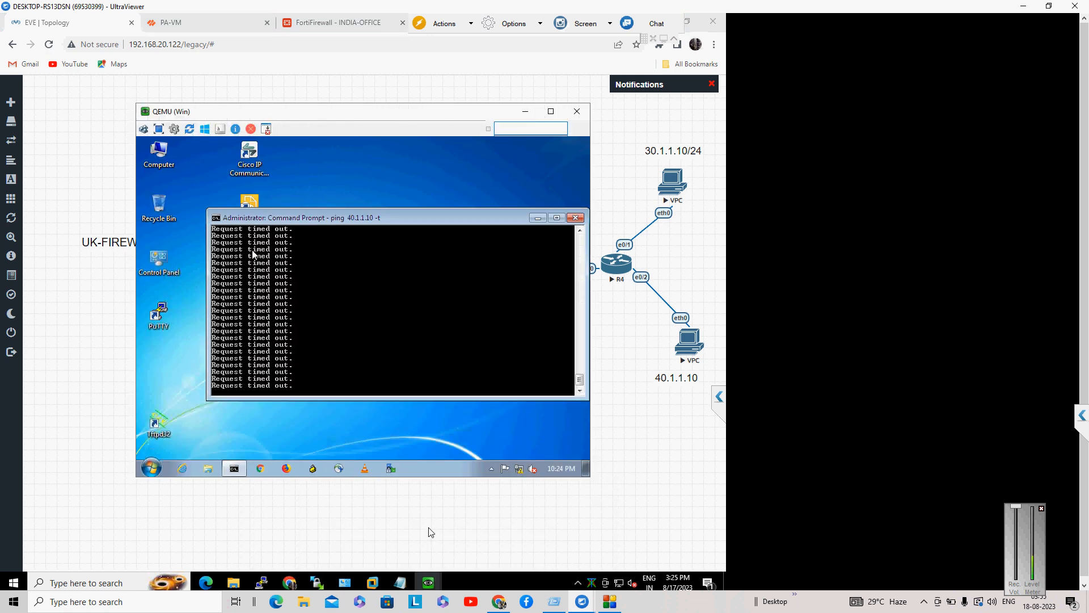
{"action": "left_click", "coordinate": [328, 72]}
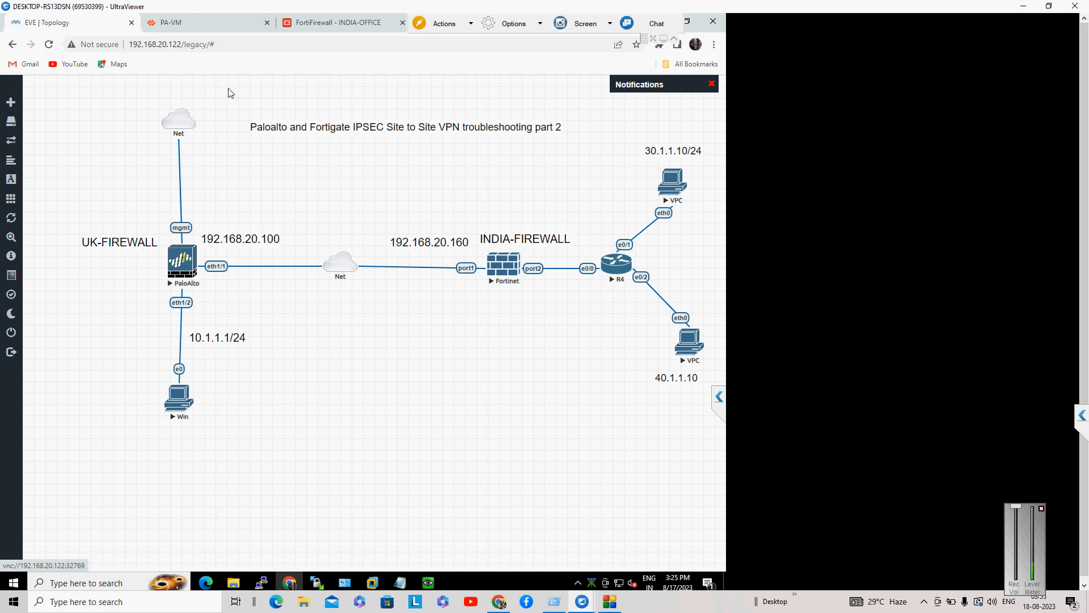
{"action": "left_click", "coordinate": [199, 23]}
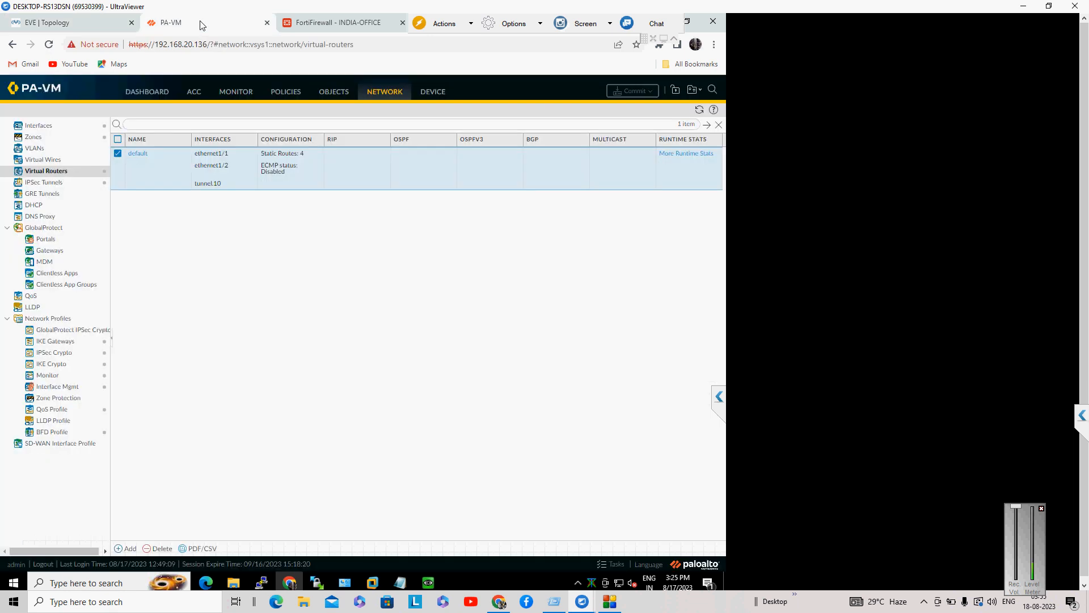
Step: Open the PA-VM interface list, then the traffic logs for 10.1.1.10 to 40.1.1.10
{"action": "left_click", "coordinate": [31, 126]}
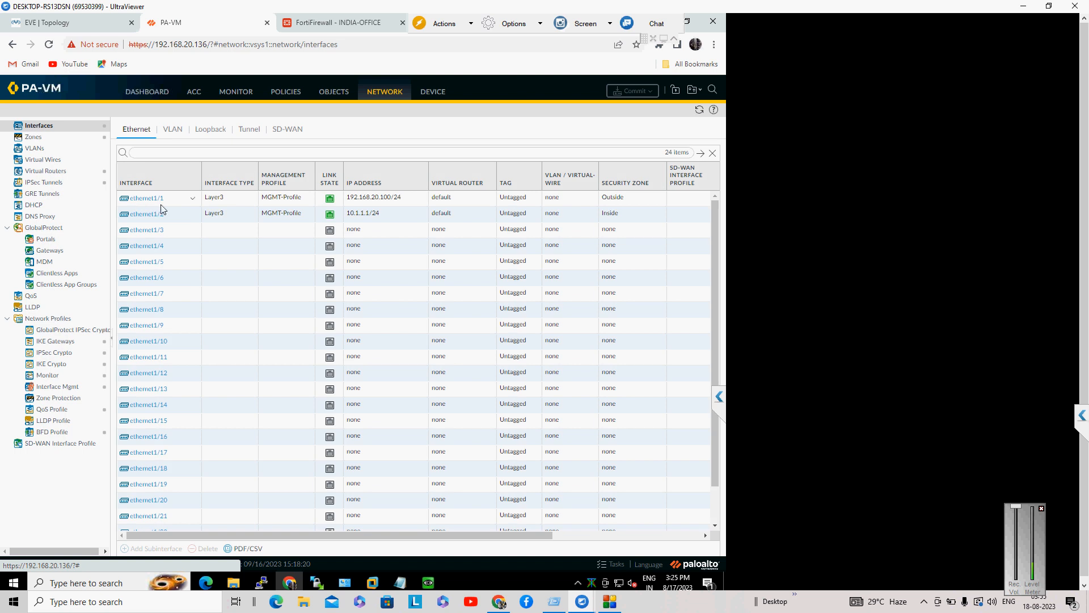
{"action": "left_click", "coordinate": [249, 94]}
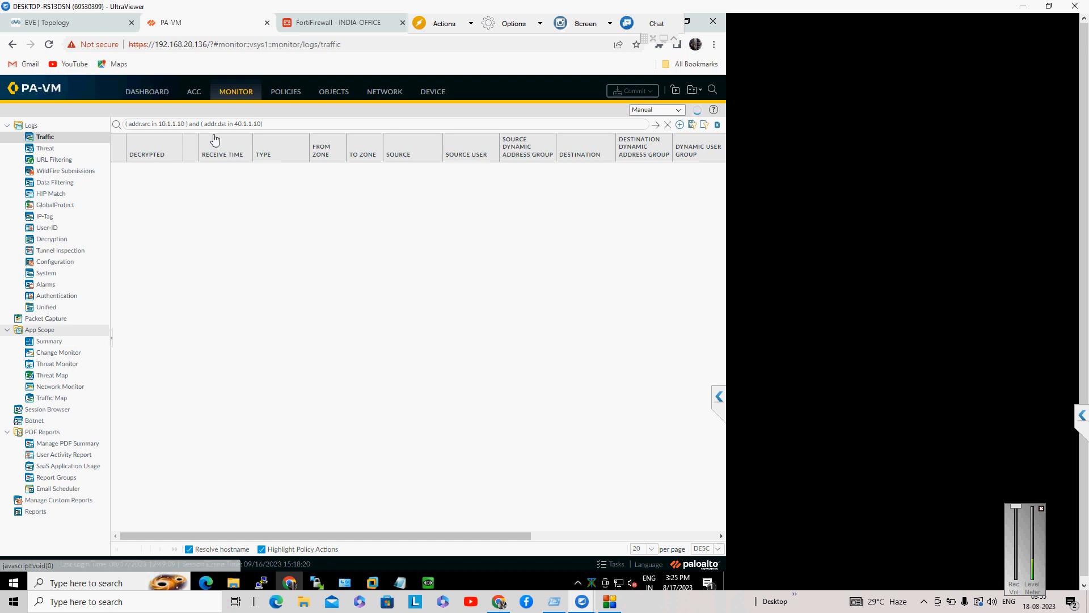
Step: Go to Monitor > Packet Capture and open the empty Packet Capture Filter dialog
{"action": "left_click", "coordinate": [54, 320]}
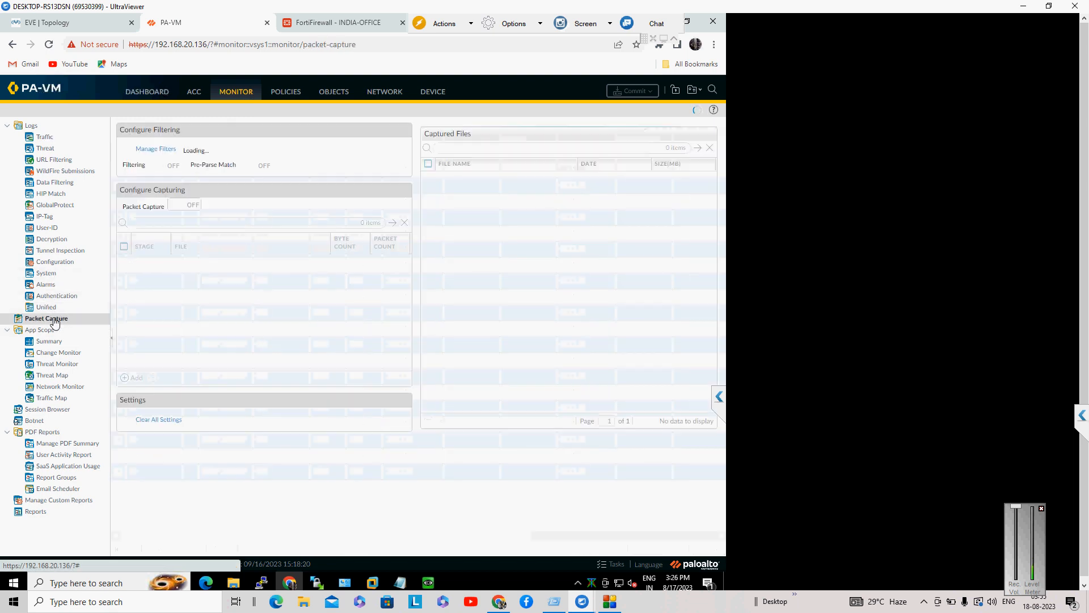
{"action": "left_click", "coordinate": [156, 149]}
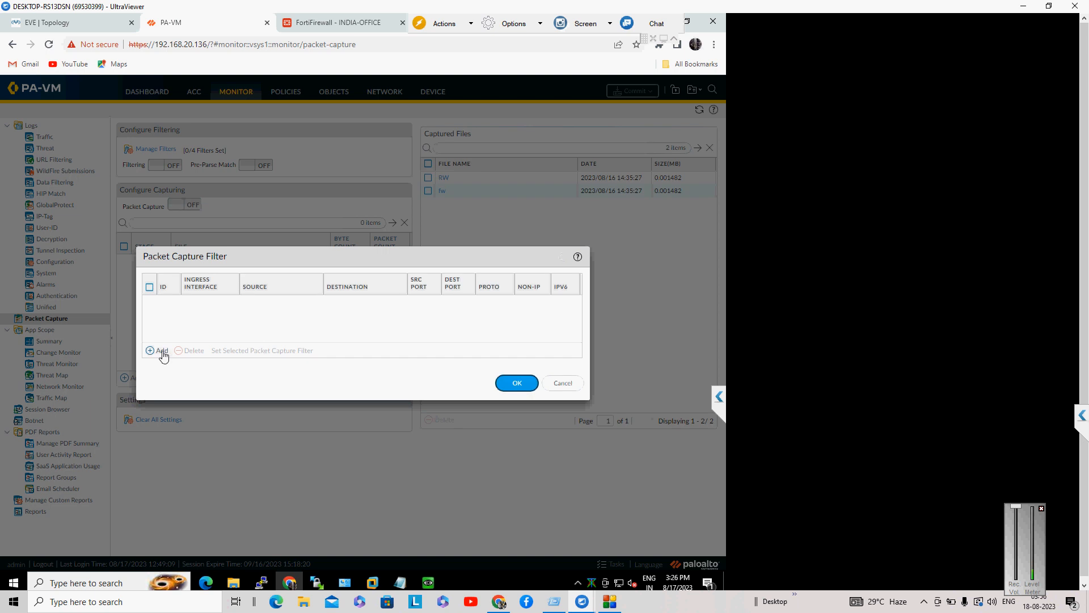
{"action": "left_click", "coordinate": [565, 383]}
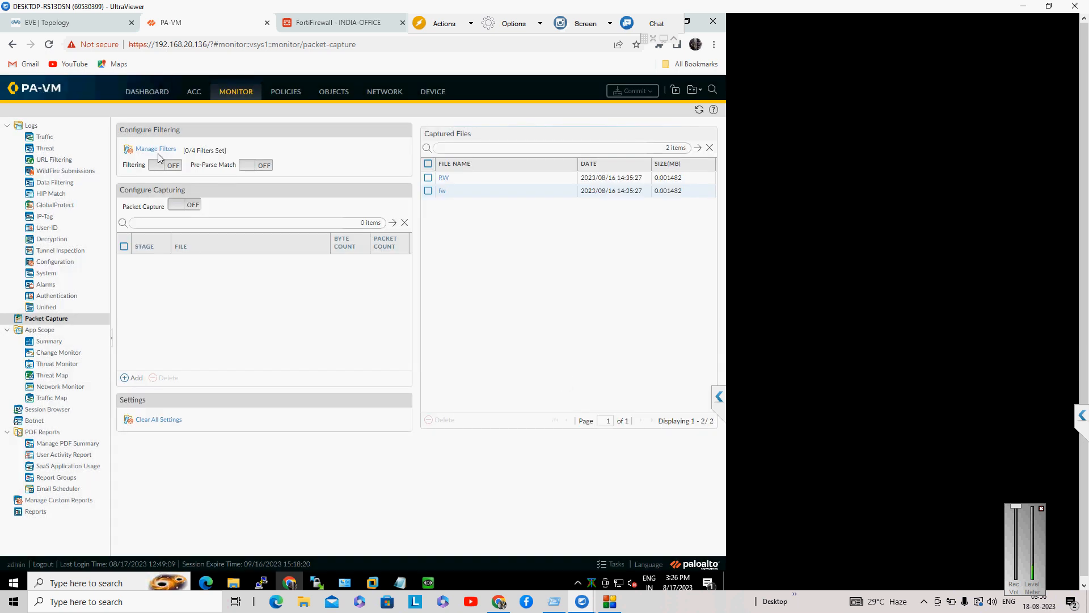
{"action": "left_click", "coordinate": [141, 152]}
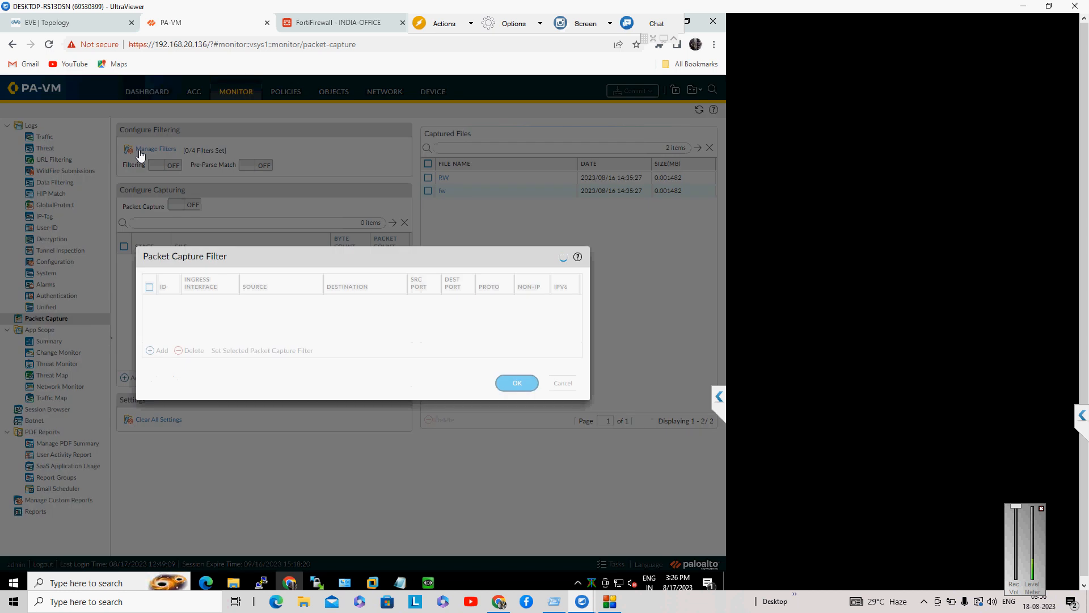
Step: Add filter ID 1 from 10.1.1.10 to 40.1.1.10, excluding non-IP traffic
{"action": "left_click", "coordinate": [151, 352]}
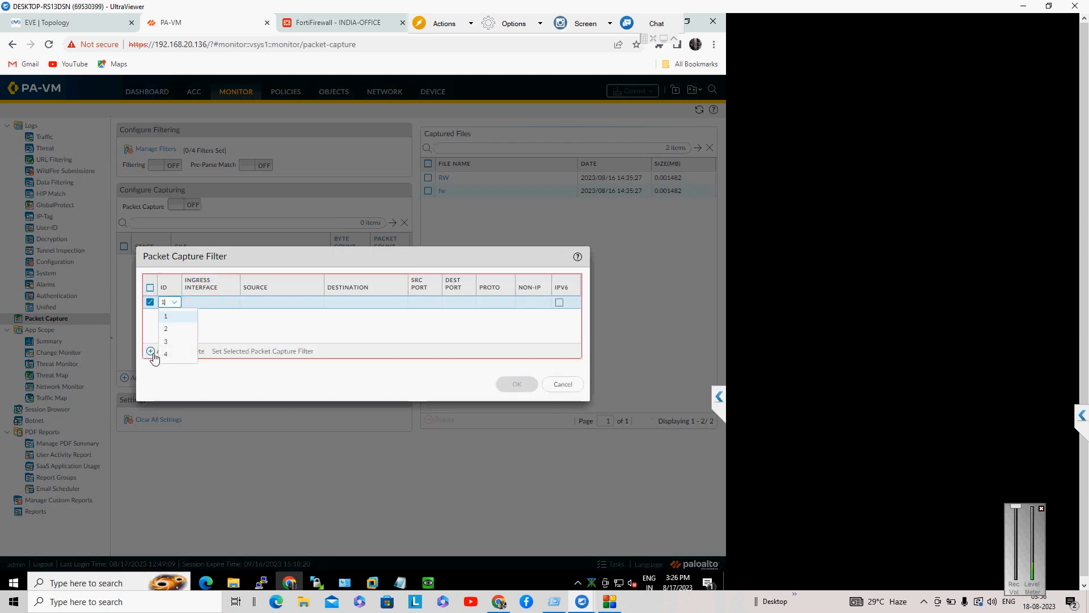
{"action": "left_click", "coordinate": [170, 316]}
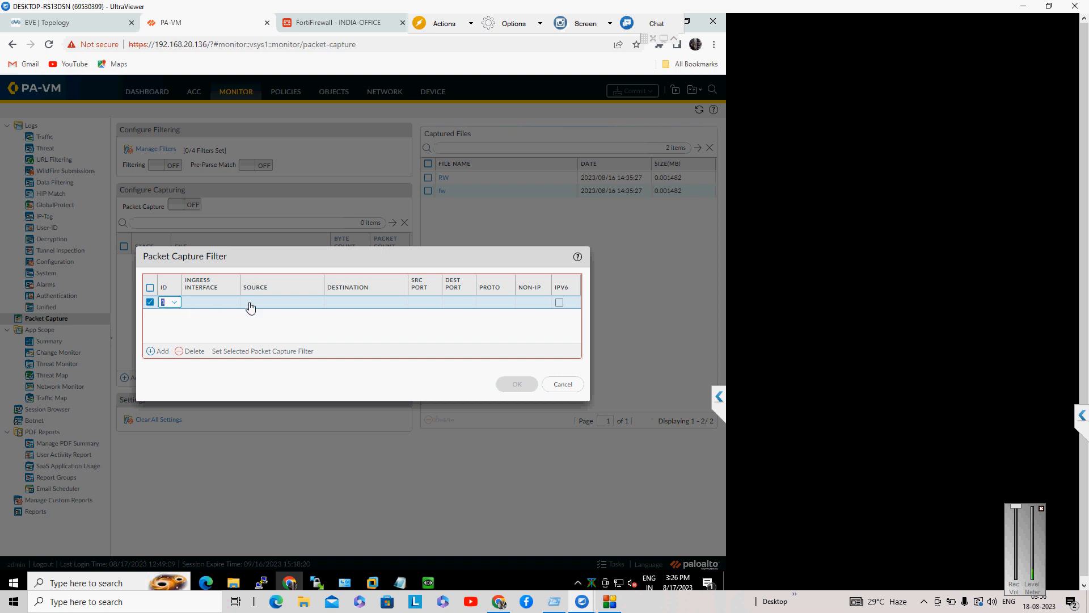
{"action": "left_click", "coordinate": [258, 305]}
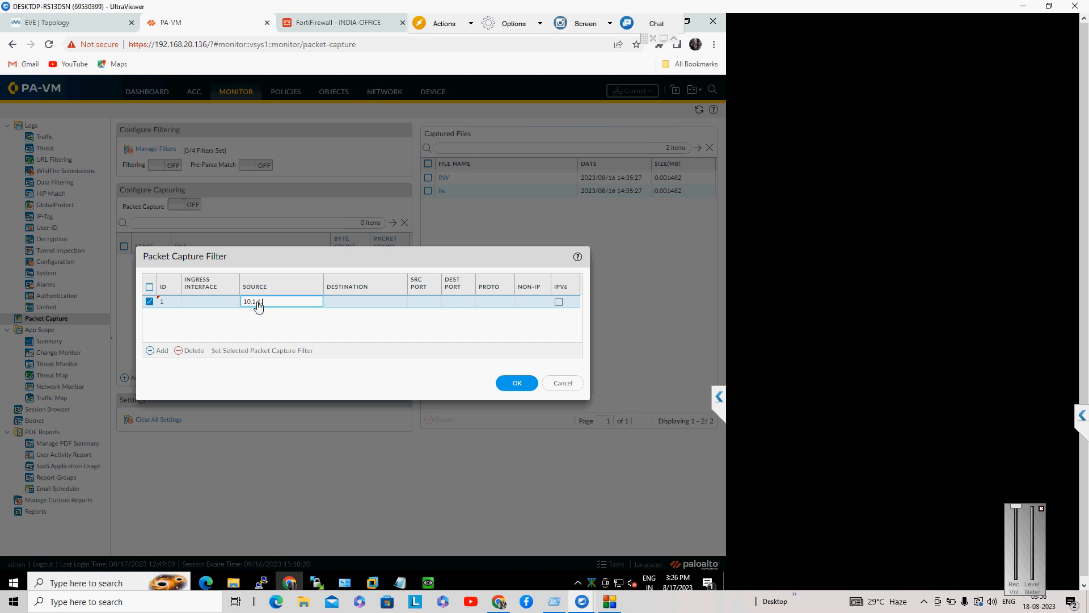
{"action": "left_click", "coordinate": [347, 307]}
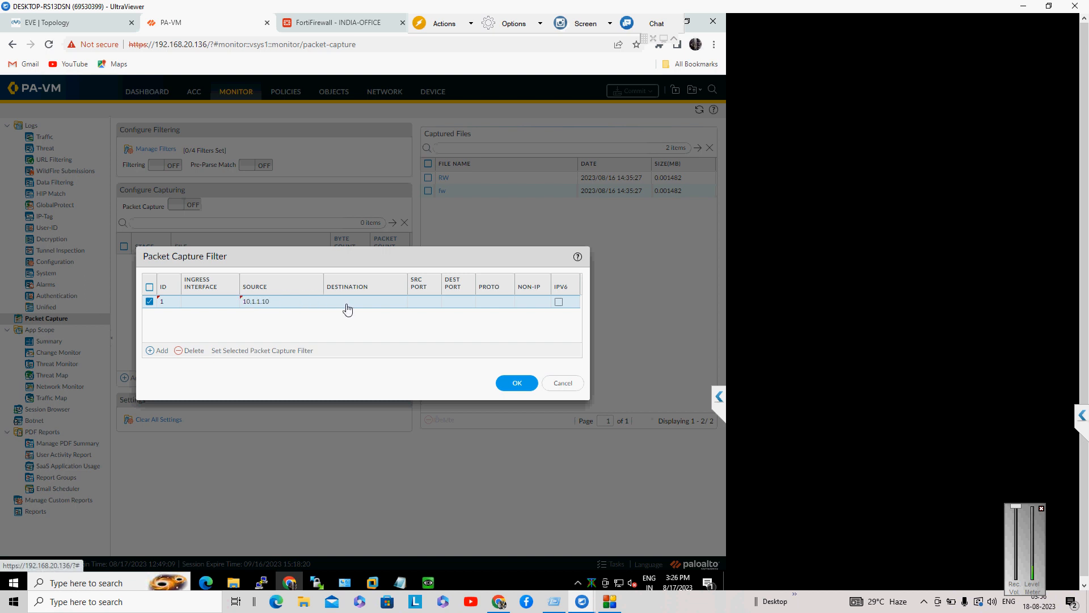
{"action": "left_click", "coordinate": [347, 307]}
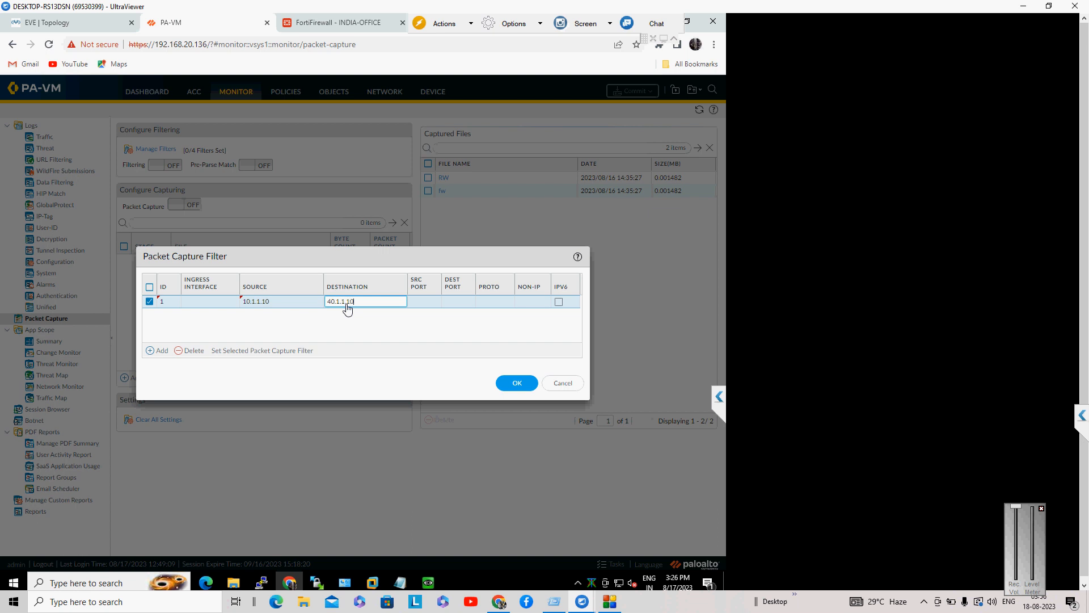
{"action": "left_click", "coordinate": [461, 343]}
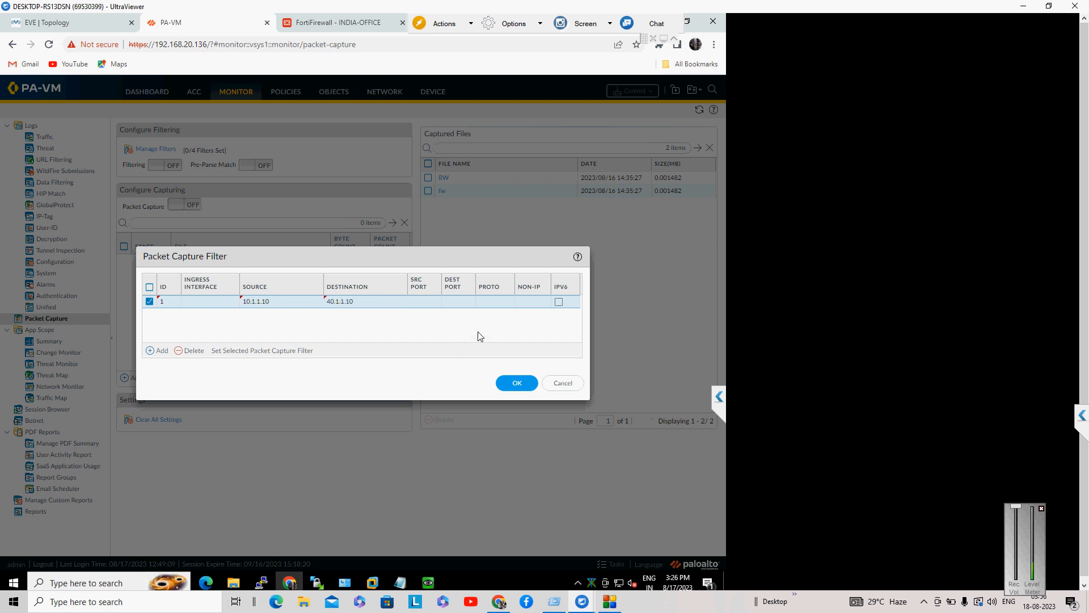
{"action": "left_click", "coordinate": [536, 302]}
{"action": "left_click", "coordinate": [536, 329]}
{"action": "left_click", "coordinate": [517, 384]}
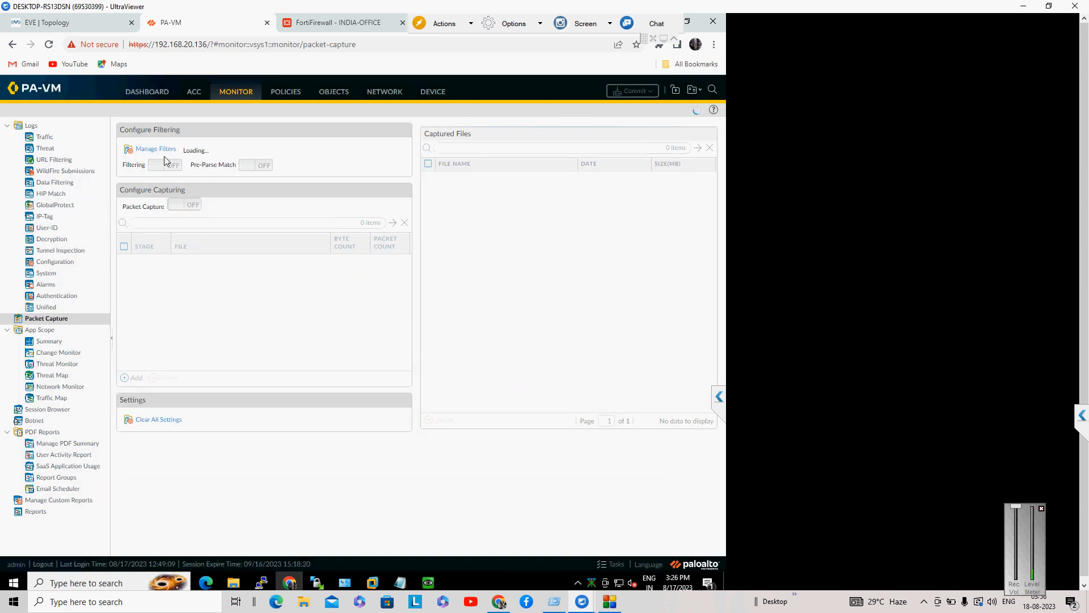
Step: Add filter ID 2 from 40.1.1.10 to 10.1.1.10, excluding non-IP traffic, and save
{"action": "left_click", "coordinate": [170, 151]}
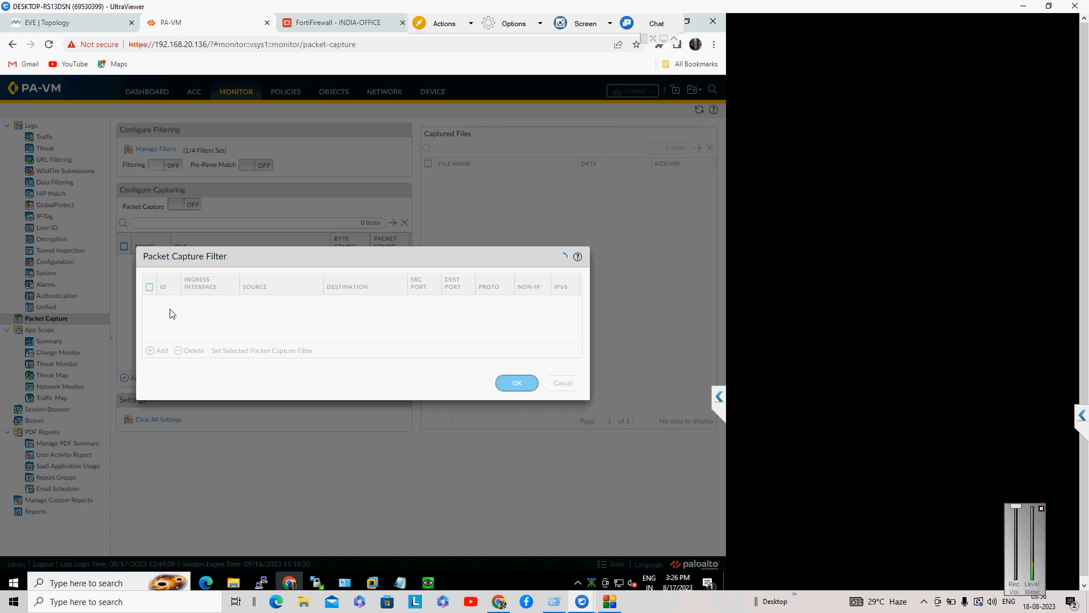
{"action": "left_click", "coordinate": [161, 350]}
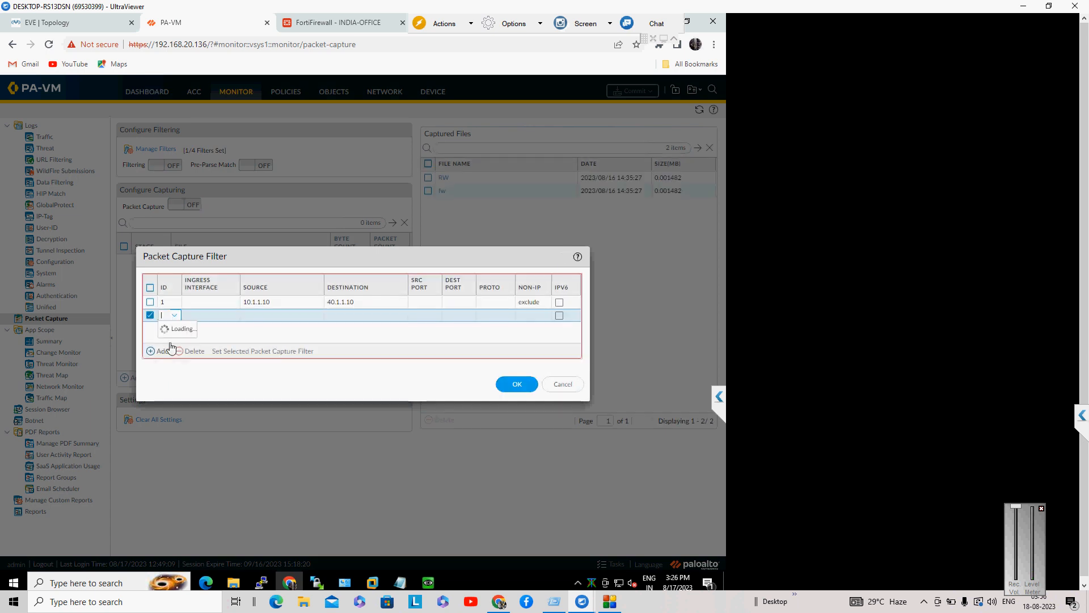
{"action": "left_click", "coordinate": [170, 343]}
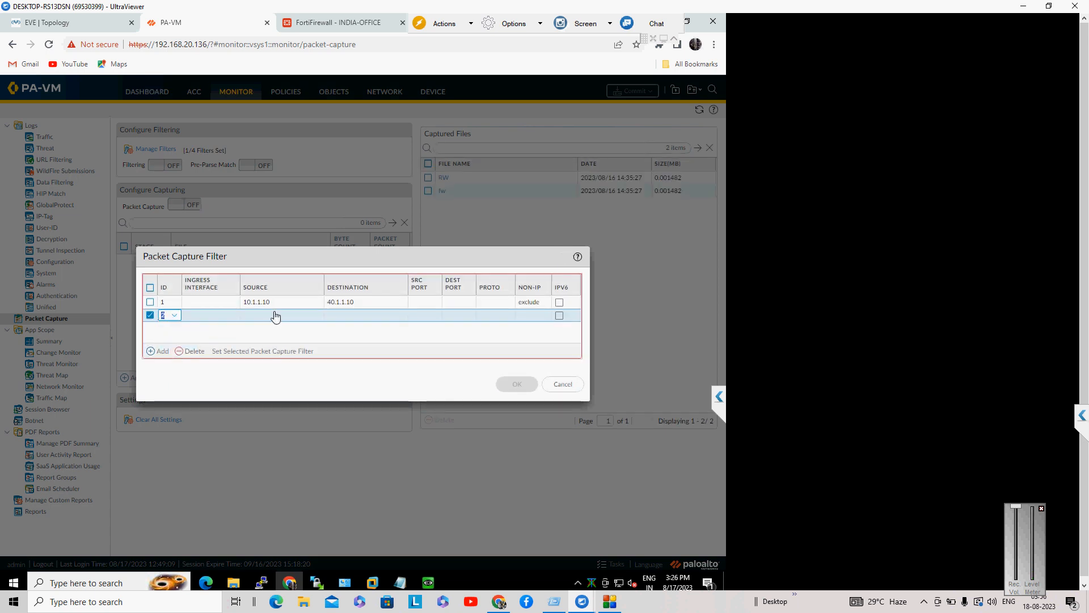
{"action": "left_click", "coordinate": [276, 317]}
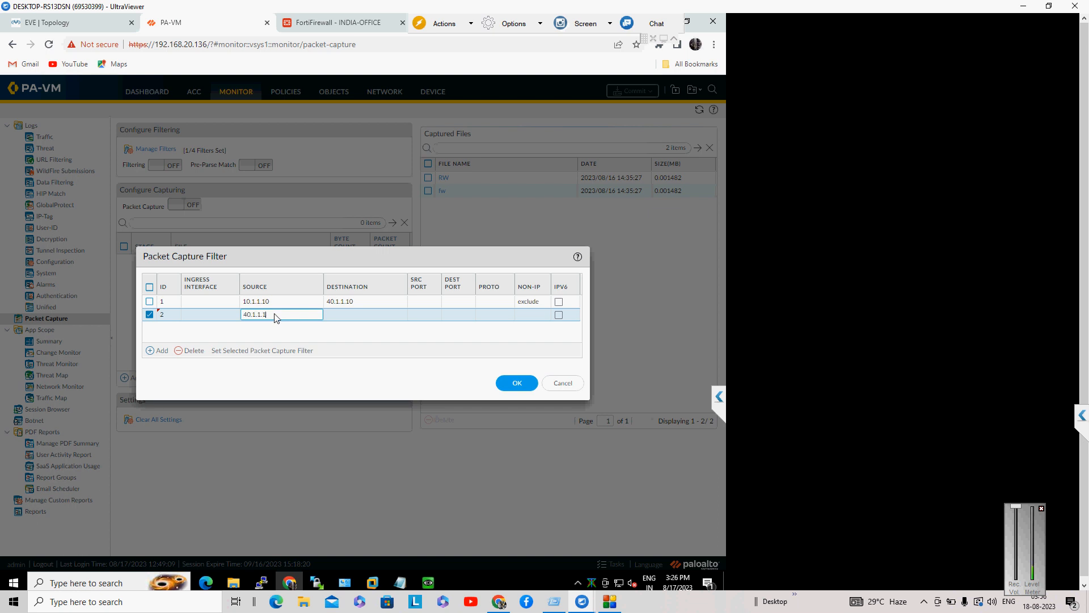
{"action": "left_click", "coordinate": [332, 321]}
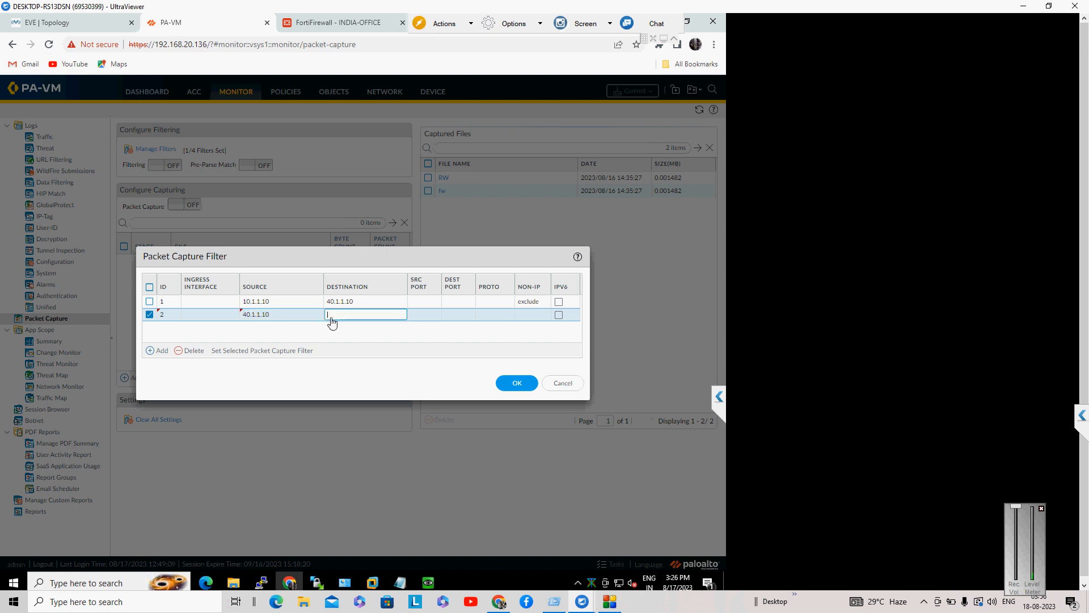
{"action": "type", "text": "10.1.1.10"}
{"action": "left_click", "coordinate": [414, 338]}
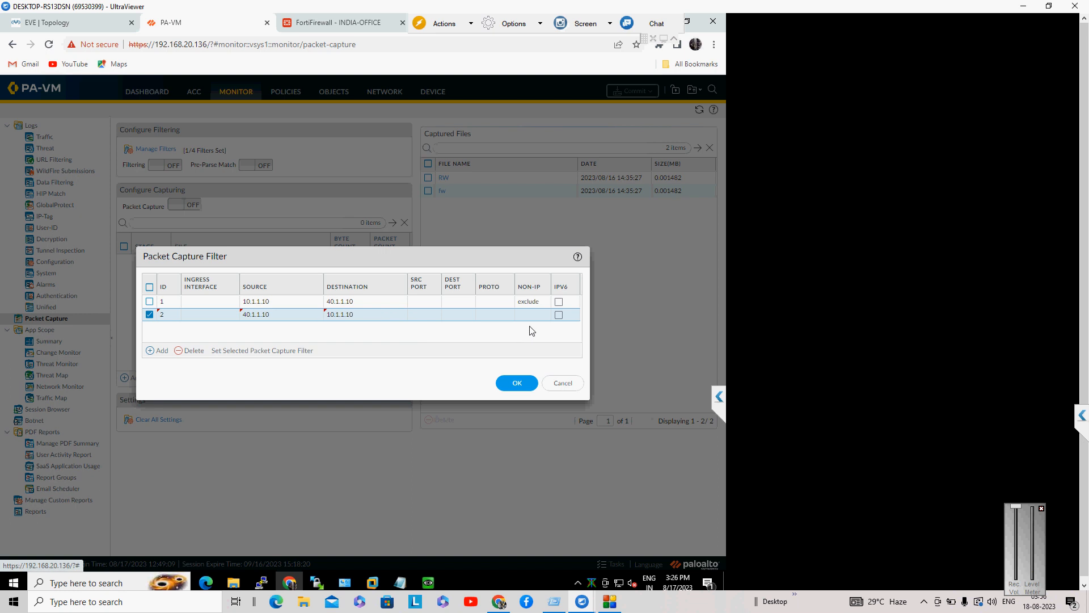
{"action": "left_click", "coordinate": [536, 316]}
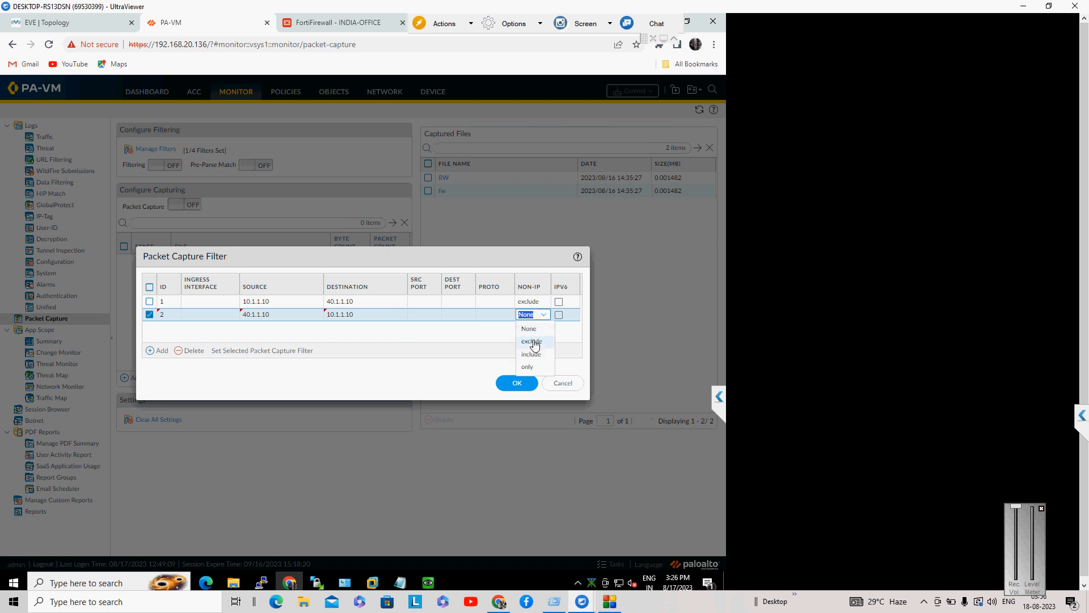
{"action": "left_click", "coordinate": [533, 341]}
{"action": "left_click", "coordinate": [522, 384]}
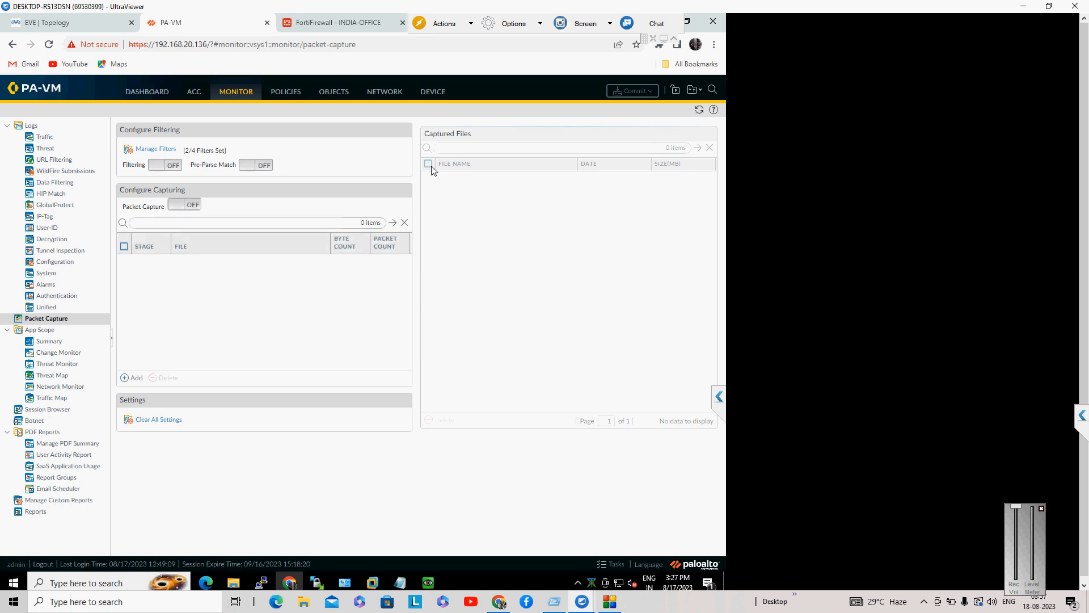
Step: Delete the two old captured files and turn capture filtering on
{"action": "left_click", "coordinate": [428, 163]}
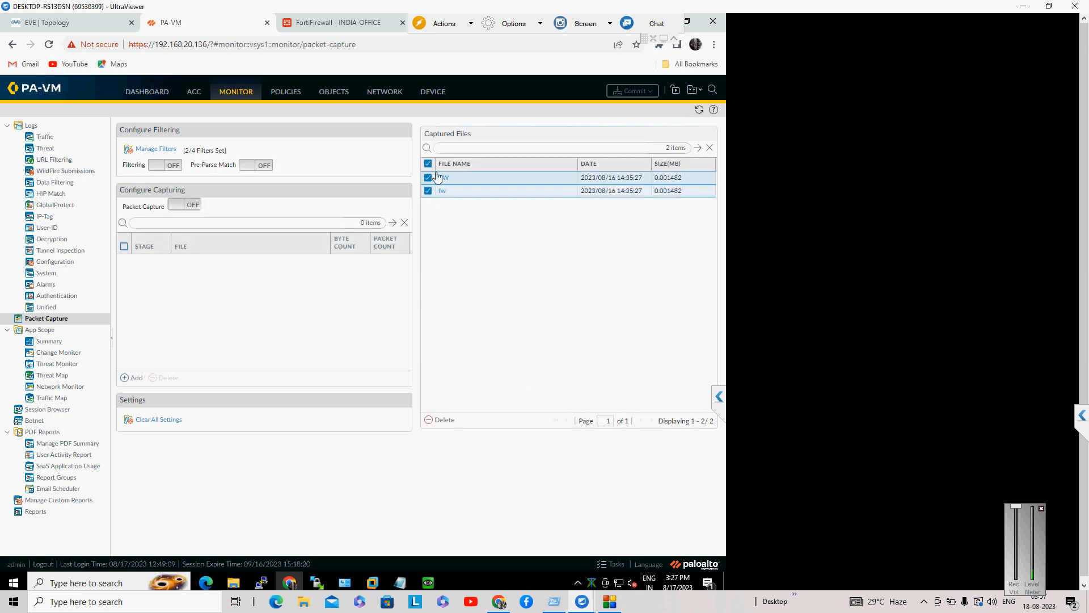
{"action": "left_click", "coordinate": [444, 425]}
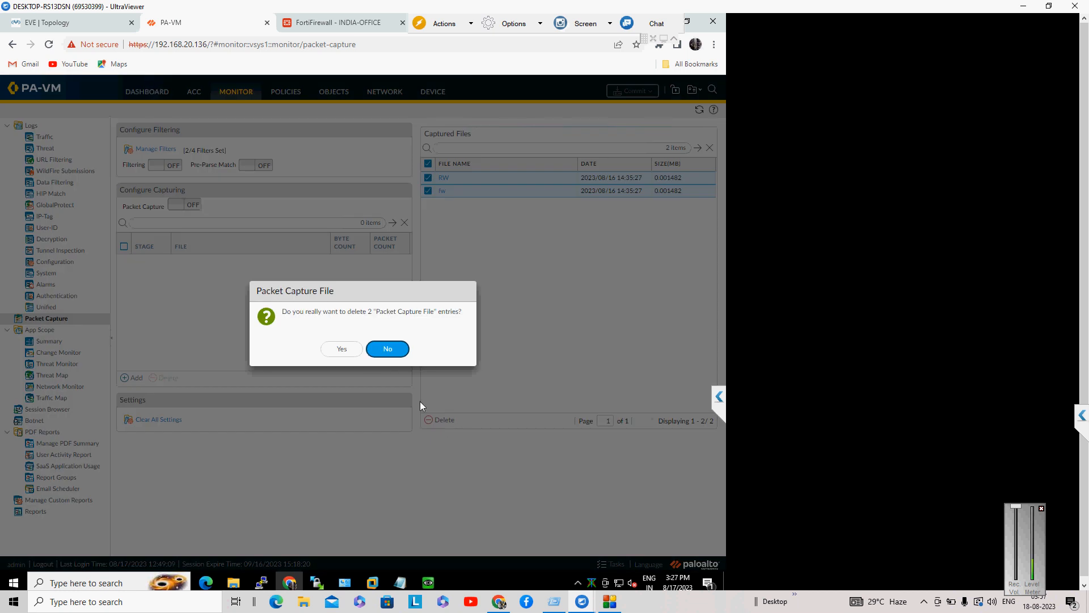
{"action": "left_click", "coordinate": [345, 350]}
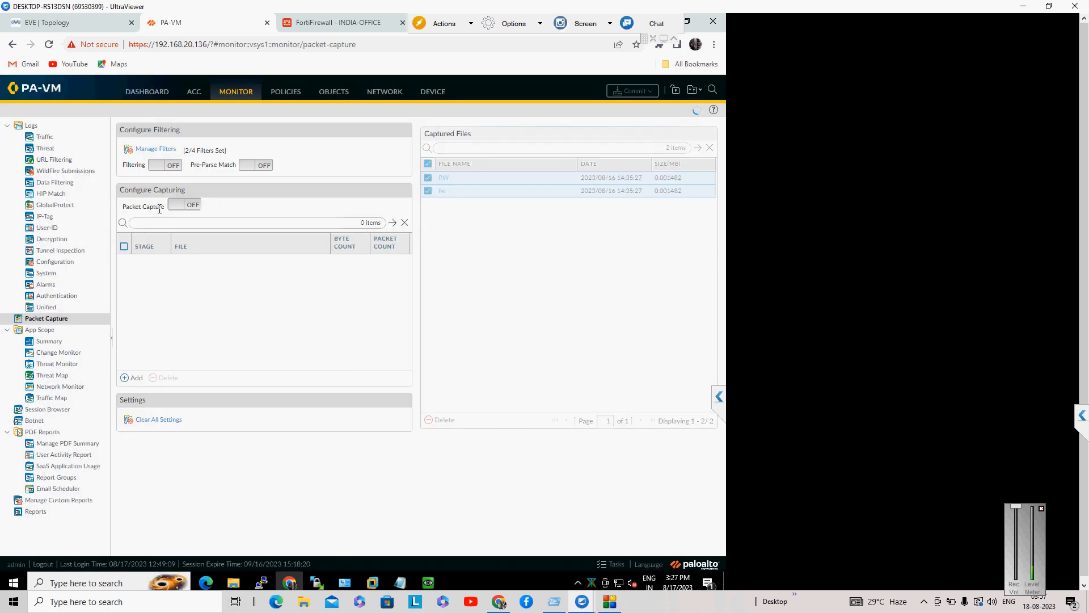
{"action": "left_click", "coordinate": [160, 168]}
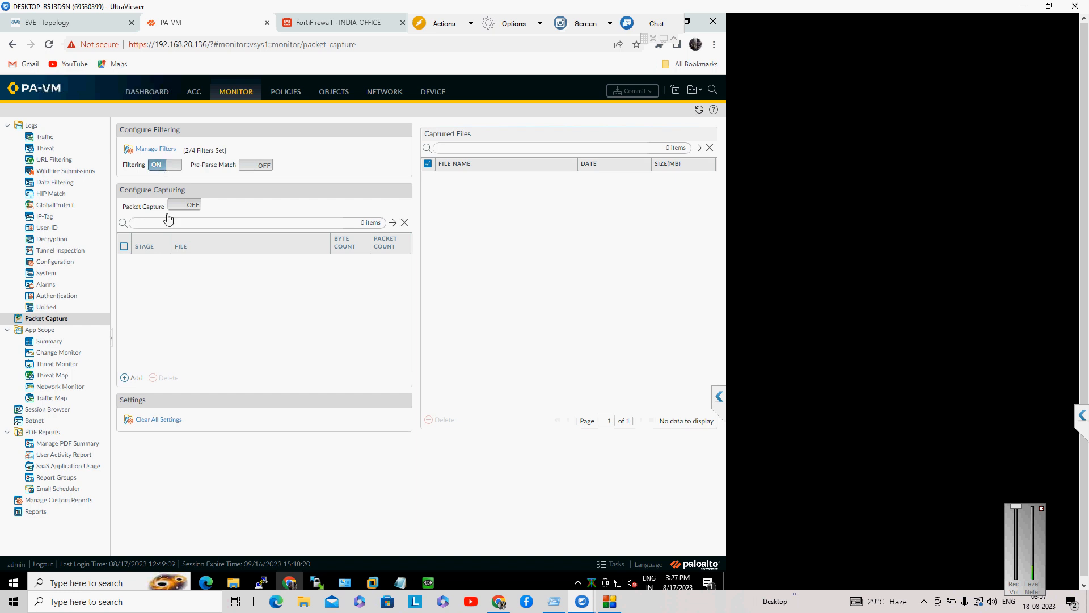
Step: Add capture stages drop (file drop) and firewall (file fw)
{"action": "left_click", "coordinate": [134, 378]}
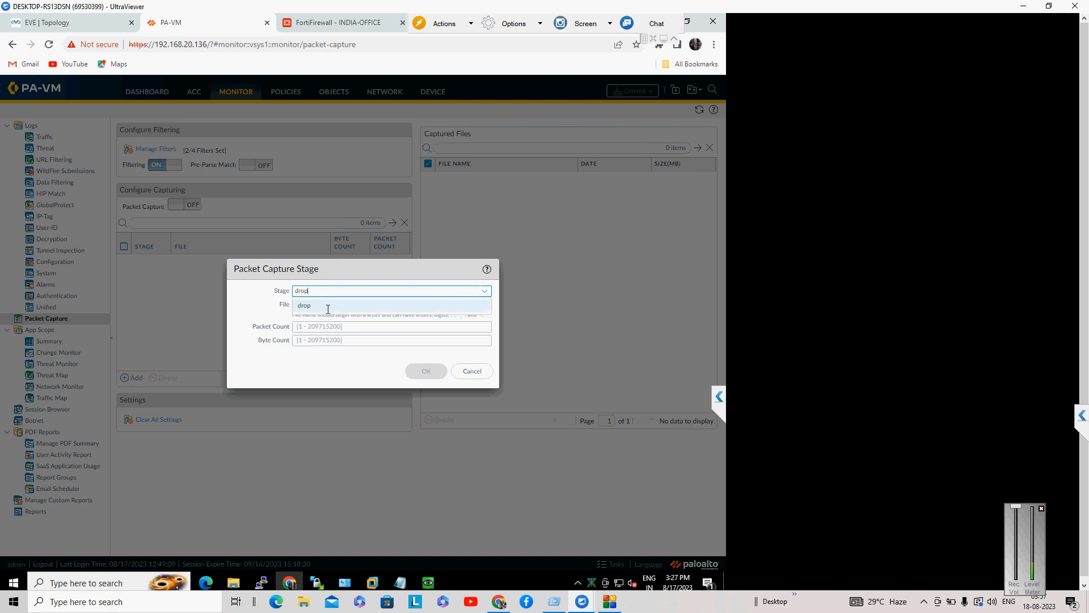
{"action": "left_click", "coordinate": [340, 306]}
{"action": "left_click", "coordinate": [340, 306]}
{"action": "type", "text": "drop"}
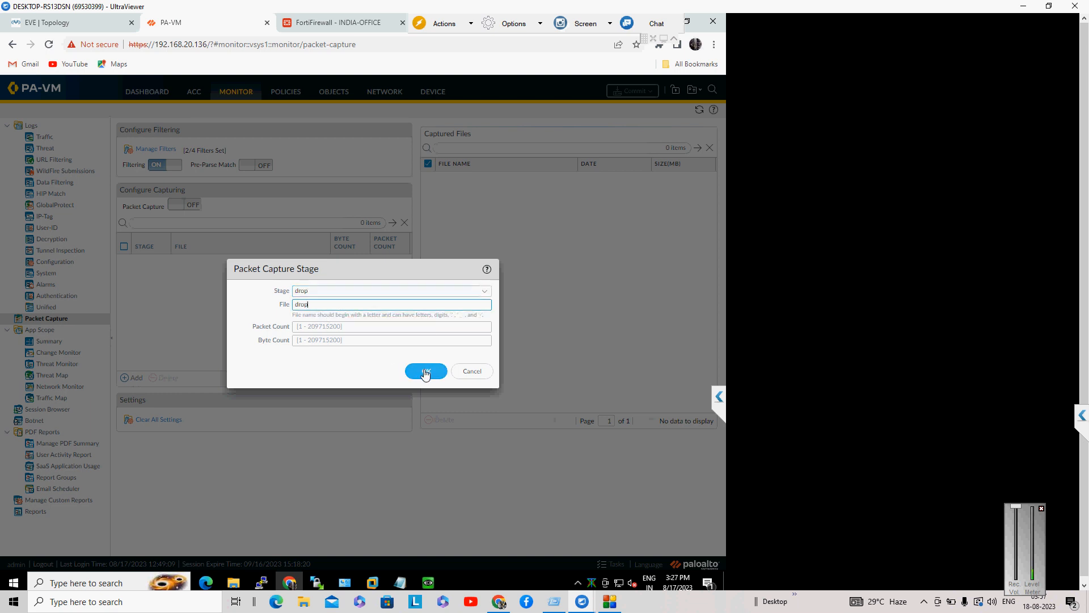
{"action": "left_click", "coordinate": [425, 371]}
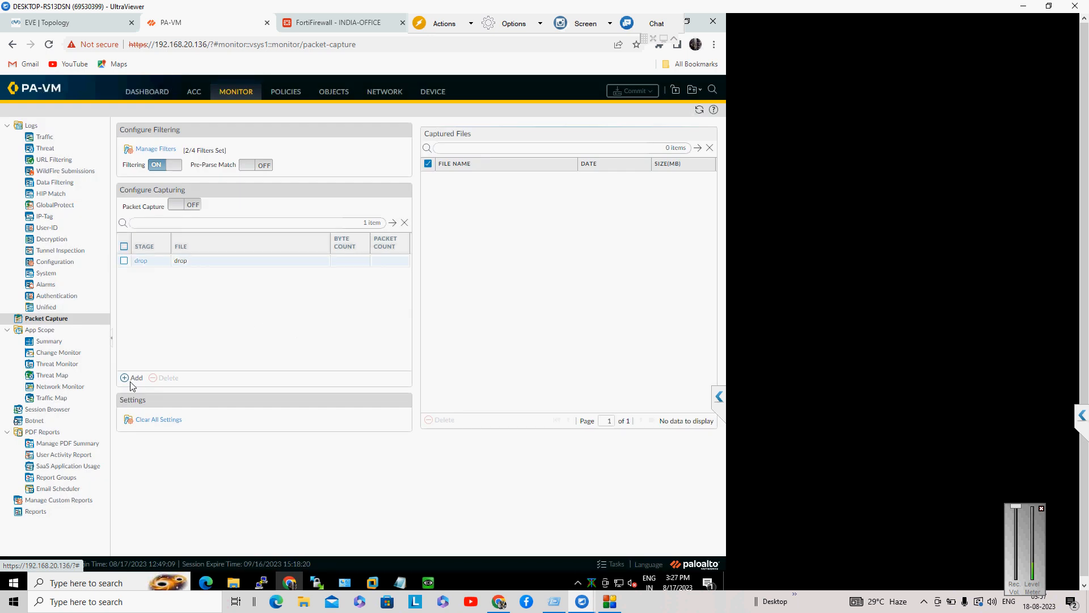
{"action": "left_click", "coordinate": [132, 383]}
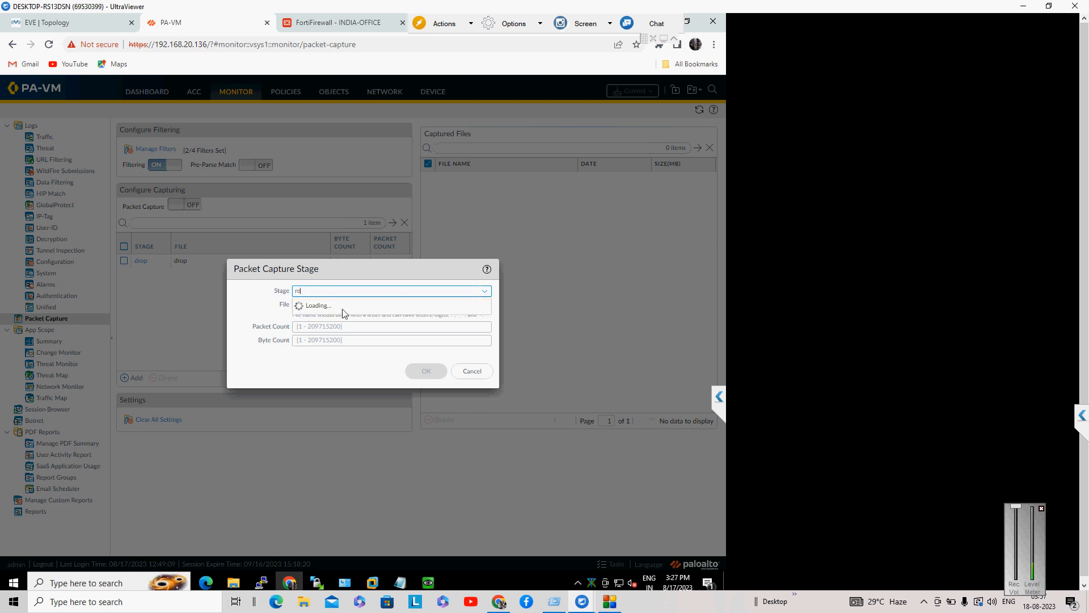
{"action": "left_click", "coordinate": [343, 309]}
{"action": "left_click", "coordinate": [345, 306]}
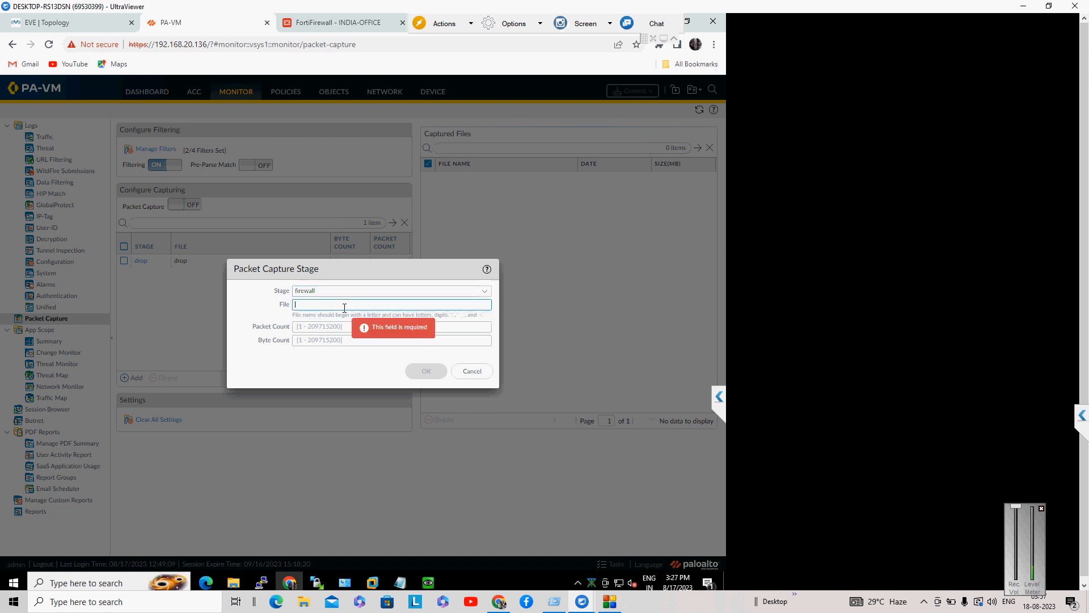
{"action": "type", "text": "fw"}
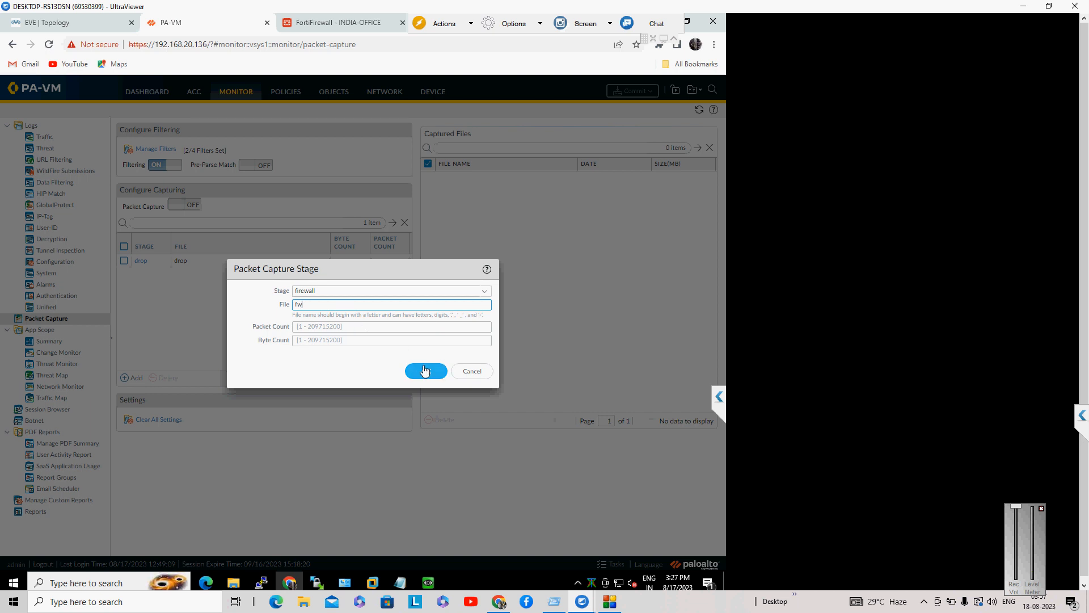
{"action": "left_click", "coordinate": [426, 371]}
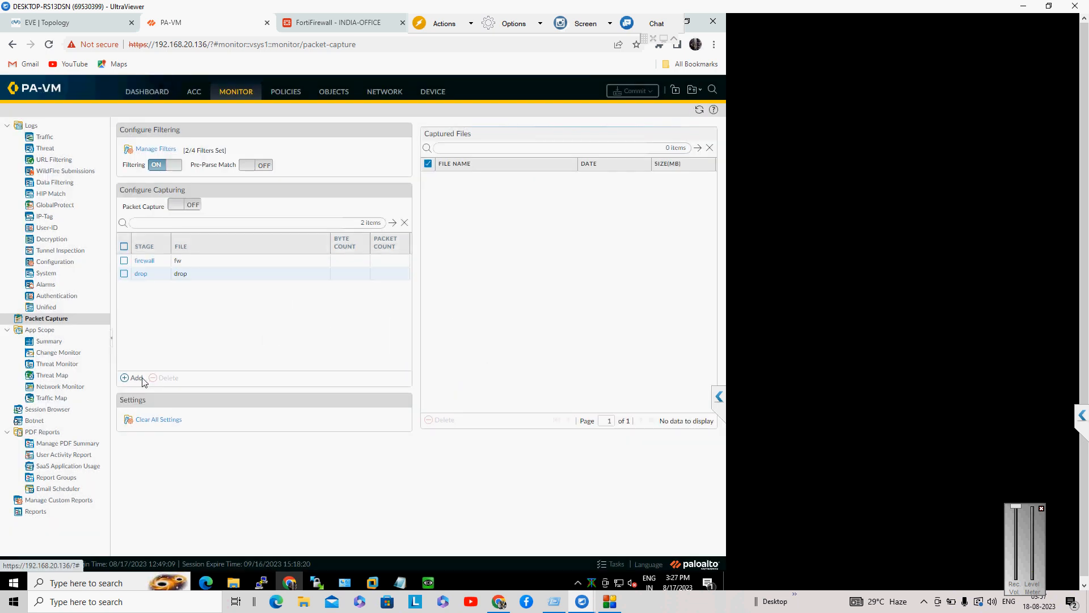
Step: Add the receive capture stage with file name rw
{"action": "left_click", "coordinate": [139, 379]}
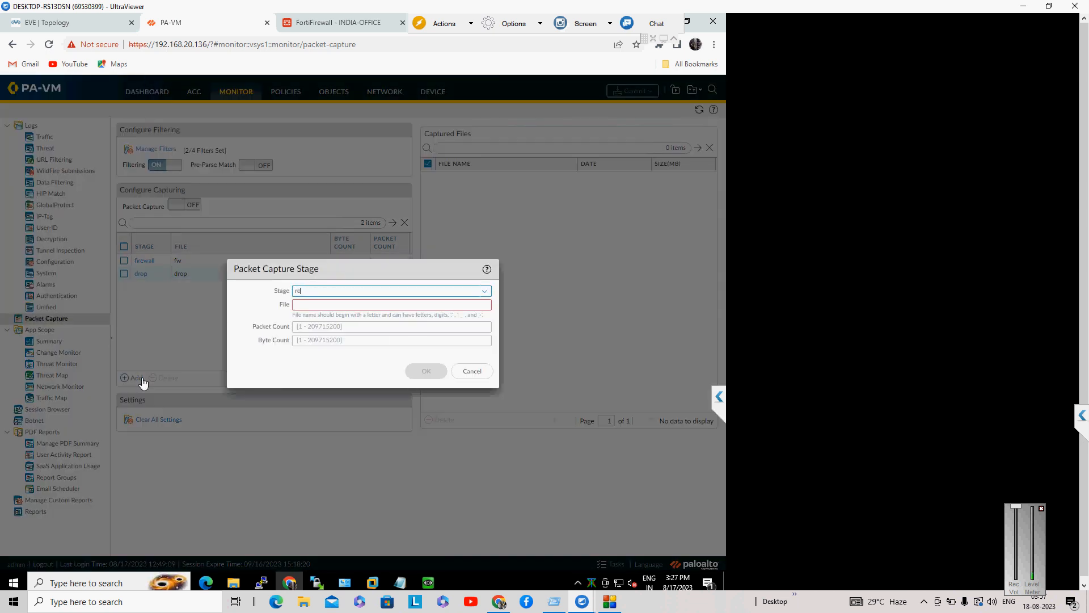
{"action": "left_click", "coordinate": [333, 309]}
{"action": "type", "text": "re"}
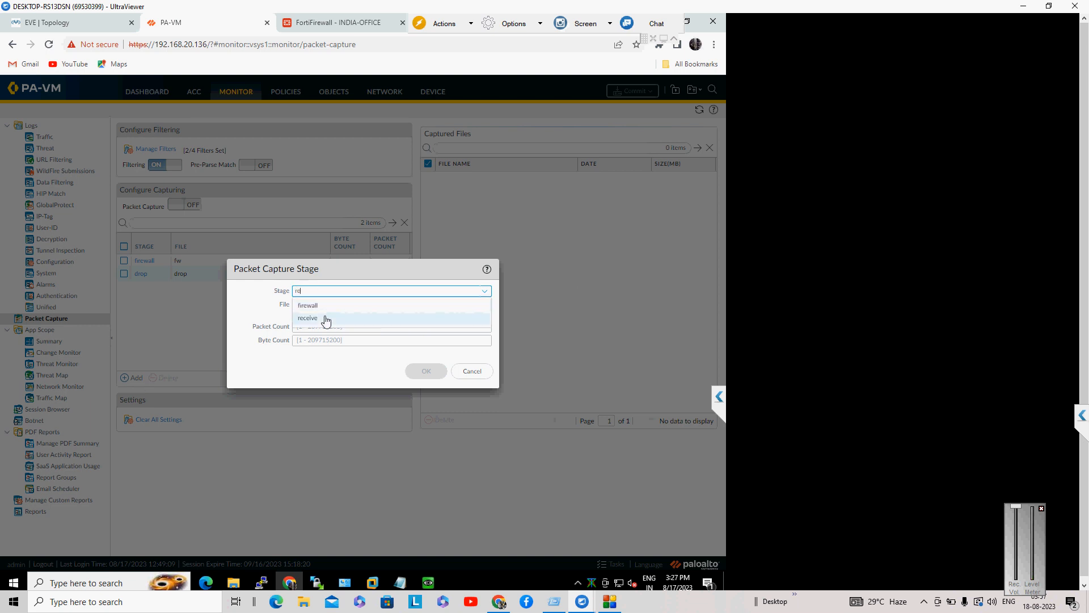
{"action": "left_click", "coordinate": [326, 318]}
{"action": "left_click", "coordinate": [331, 309]}
{"action": "type", "text": "rw"}
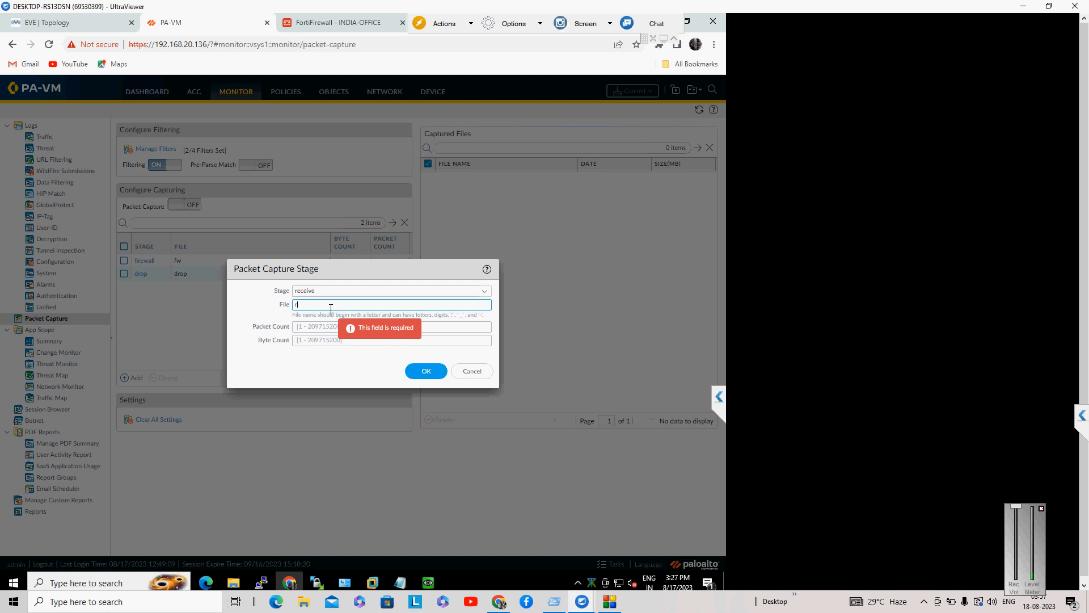
{"action": "left_click", "coordinate": [418, 369]}
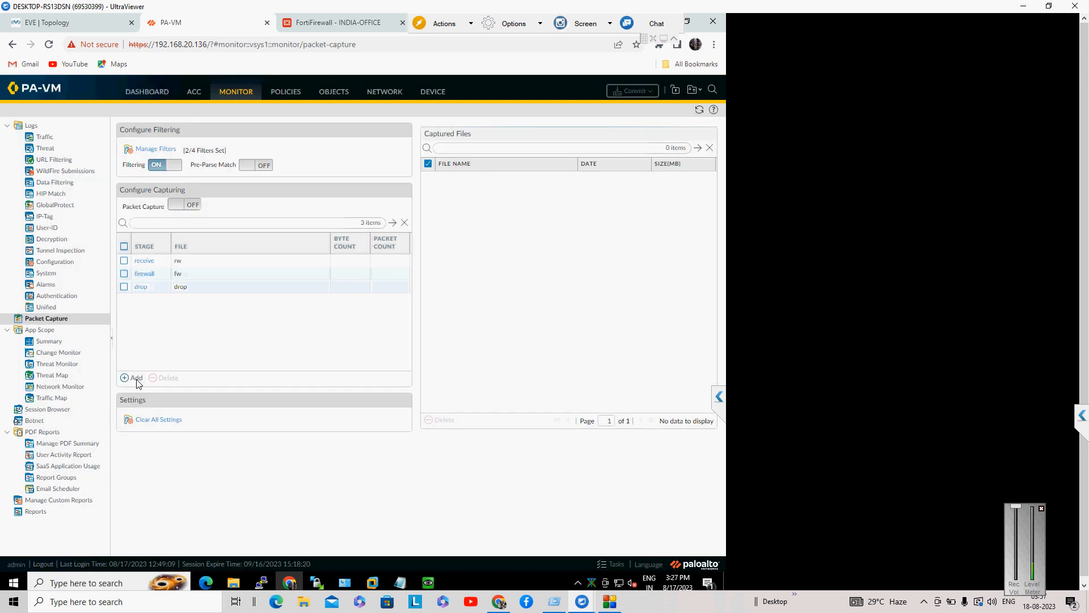
Step: Add the transmit stage with file name tx, then switch packet capture on
{"action": "left_click", "coordinate": [136, 379]}
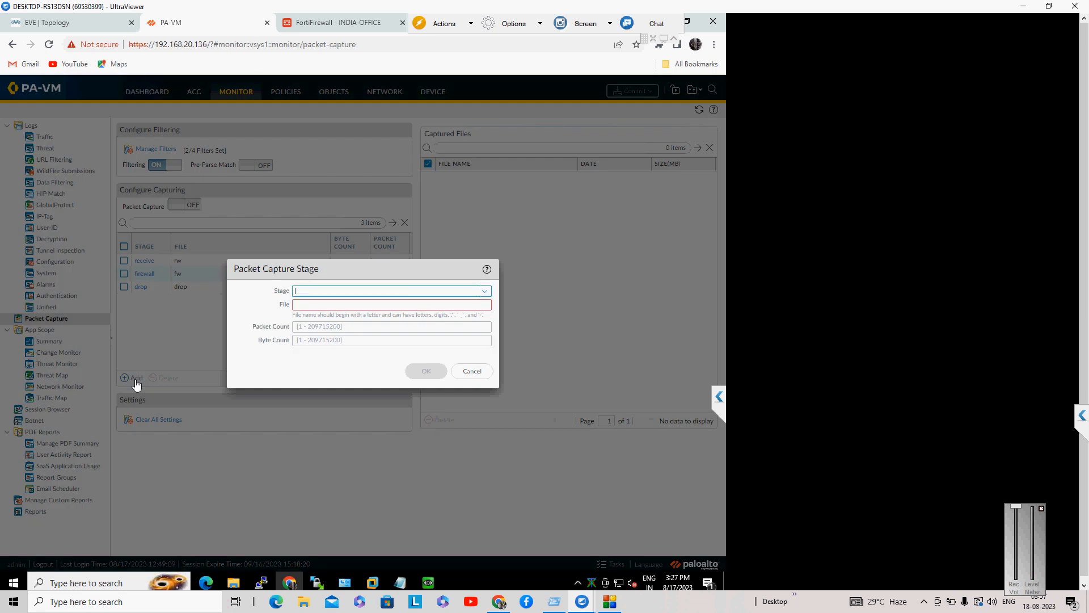
{"action": "type", "text": "tr"}
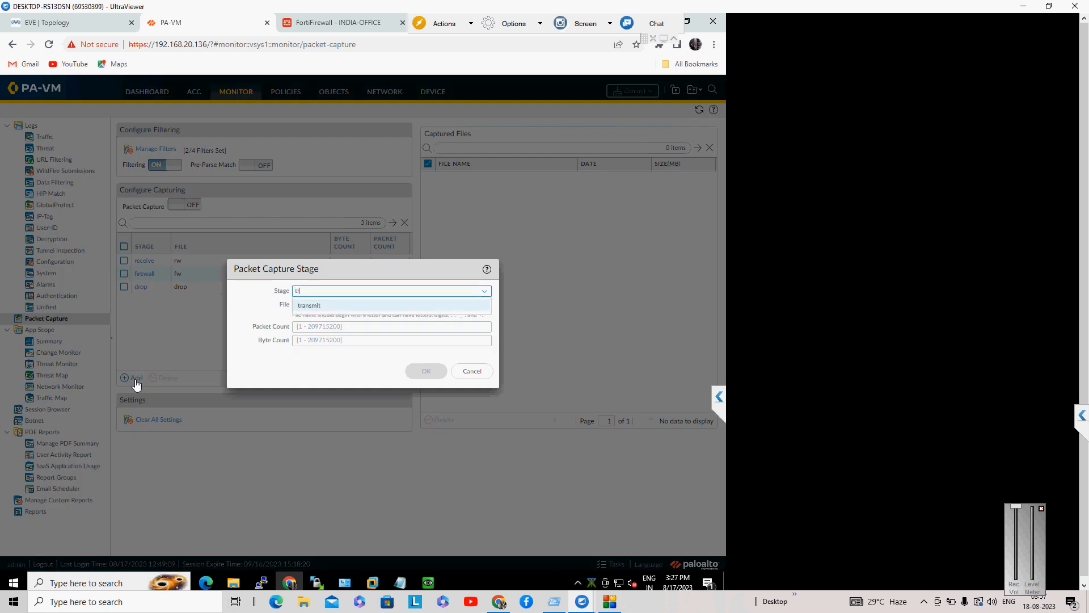
{"action": "left_click", "coordinate": [307, 307]}
{"action": "left_click", "coordinate": [308, 305]}
{"action": "type", "text": "tx"}
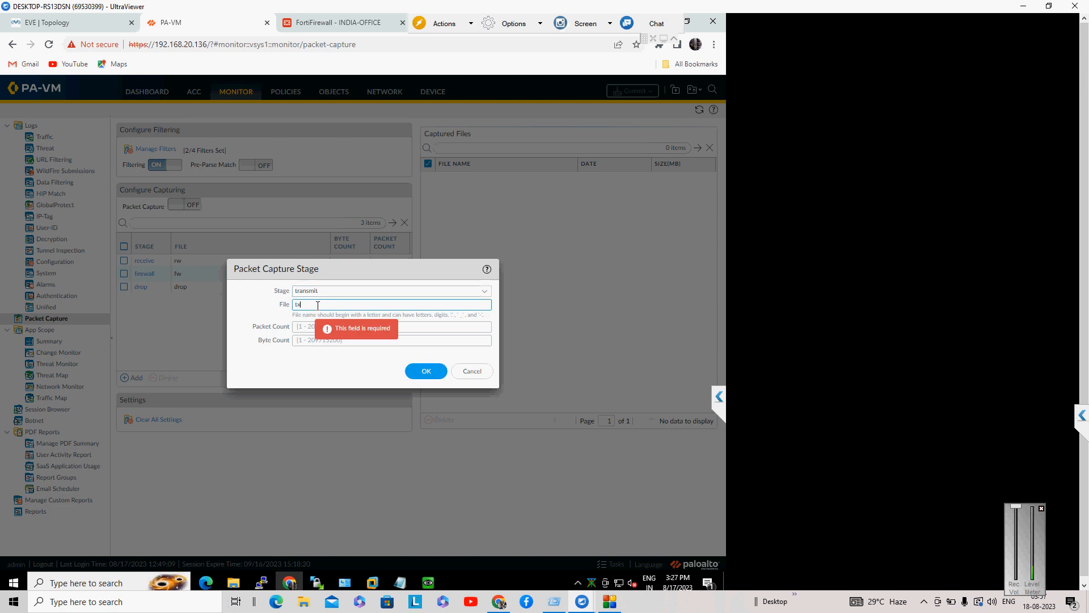
{"action": "left_click", "coordinate": [414, 378]}
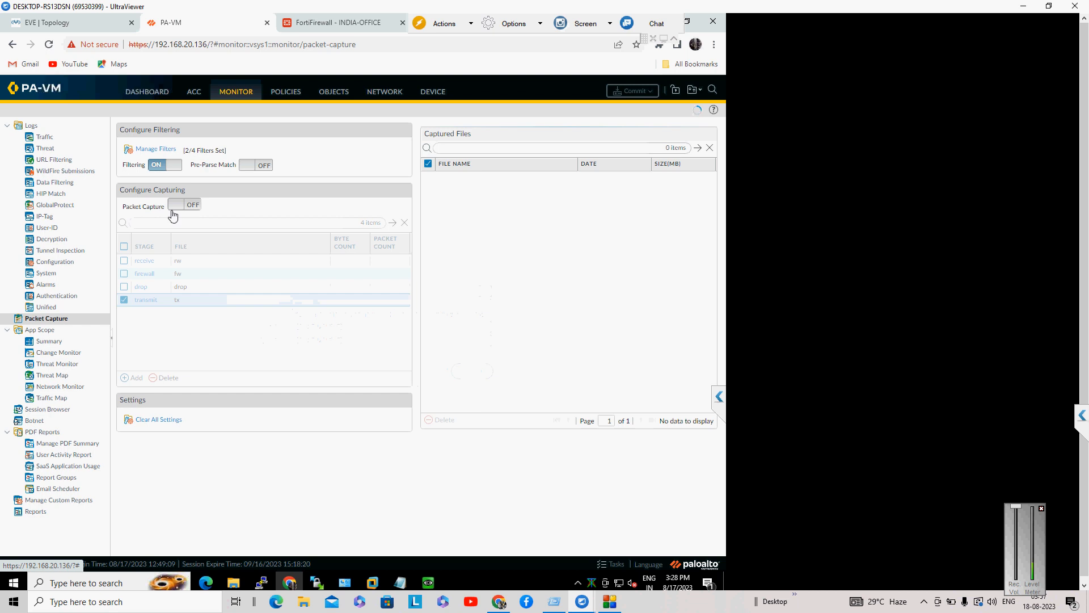
{"action": "left_click", "coordinate": [173, 210]}
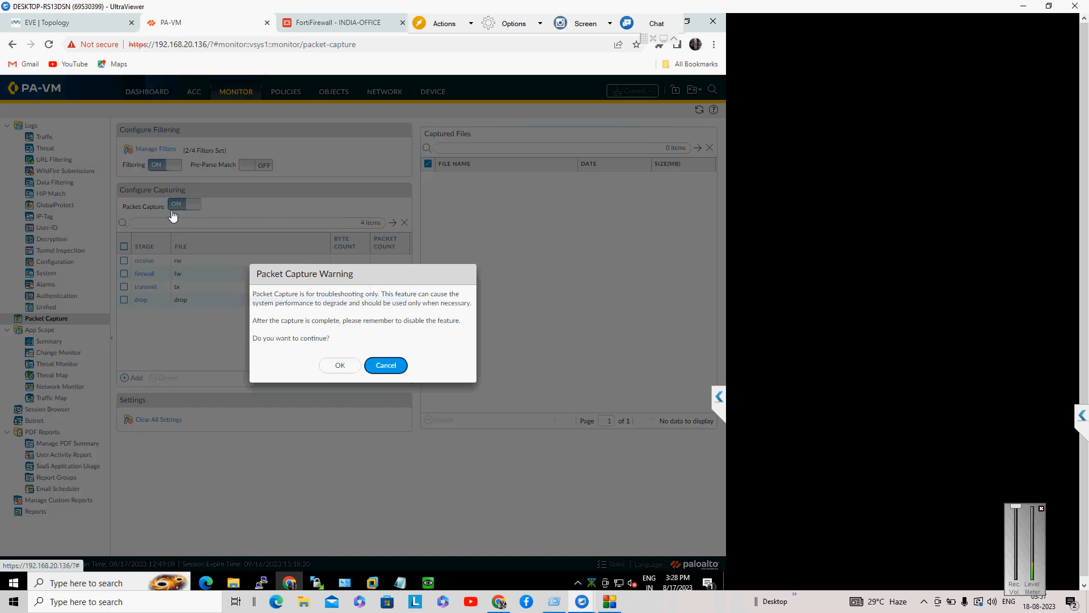
{"action": "left_click", "coordinate": [347, 366]}
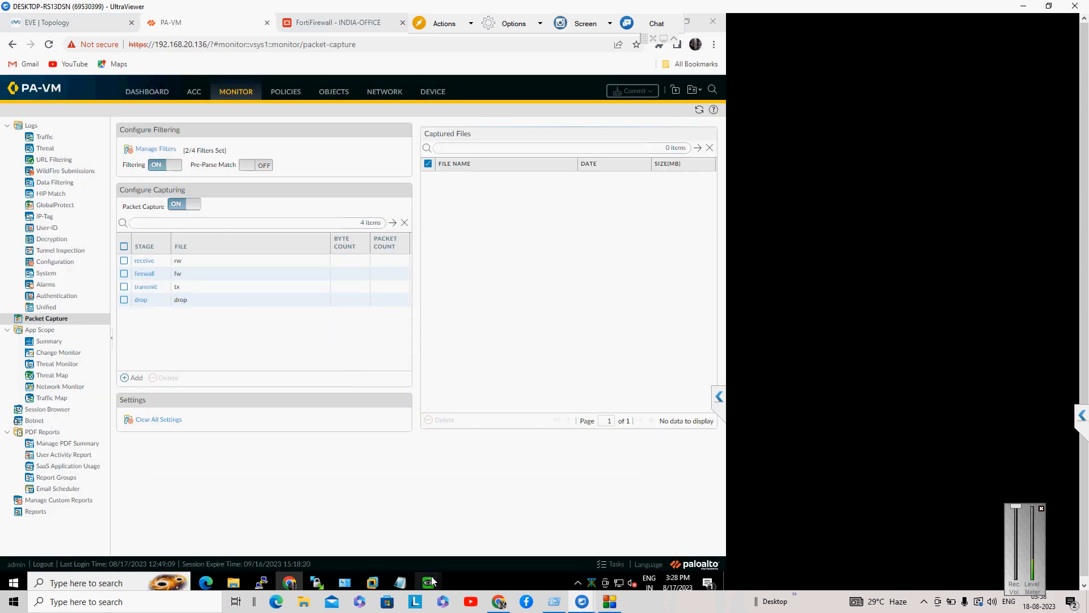
Step: Check the Windows VM's running ping, then return to the Packet Capture page
{"action": "mouse_move", "coordinate": [431, 581]}
{"action": "left_click", "coordinate": [427, 557]}
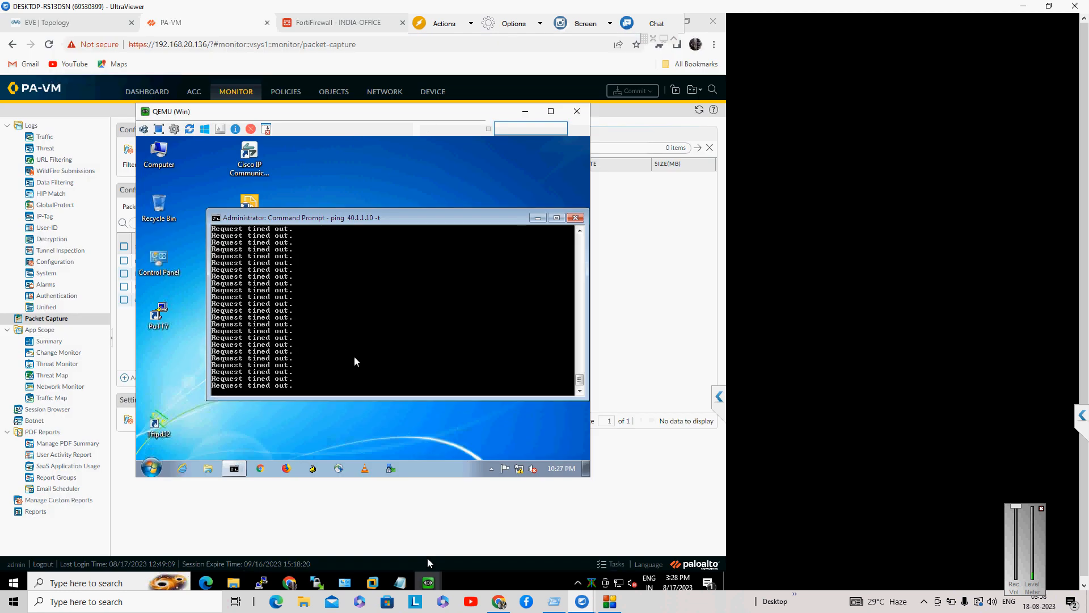
{"action": "left_click", "coordinate": [429, 563]}
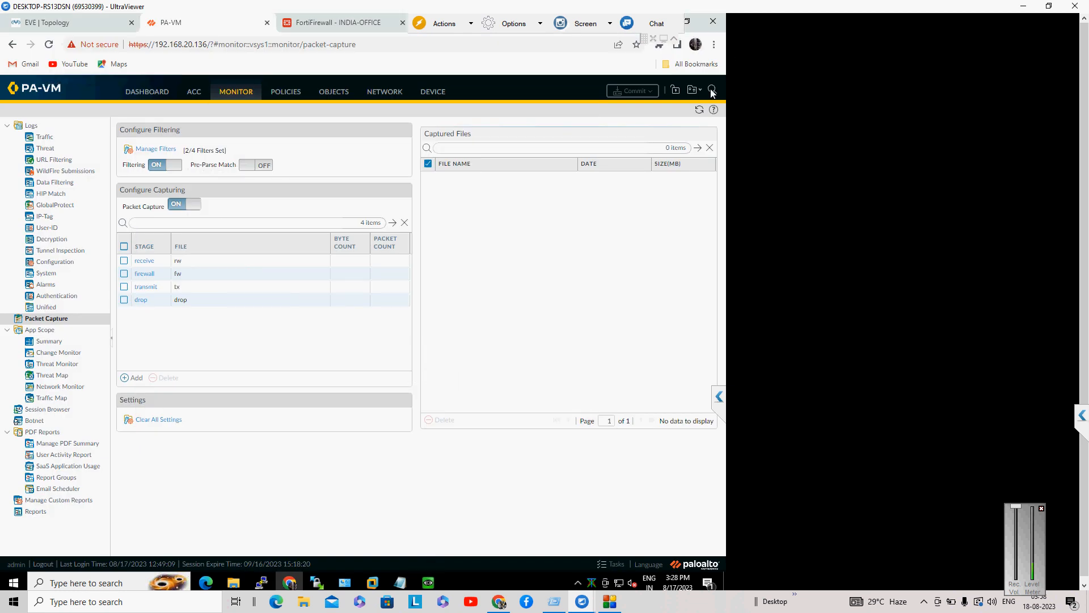
Step: Refresh the captured files and download rw, saved as rw (1).pcap
{"action": "left_click", "coordinate": [701, 114]}
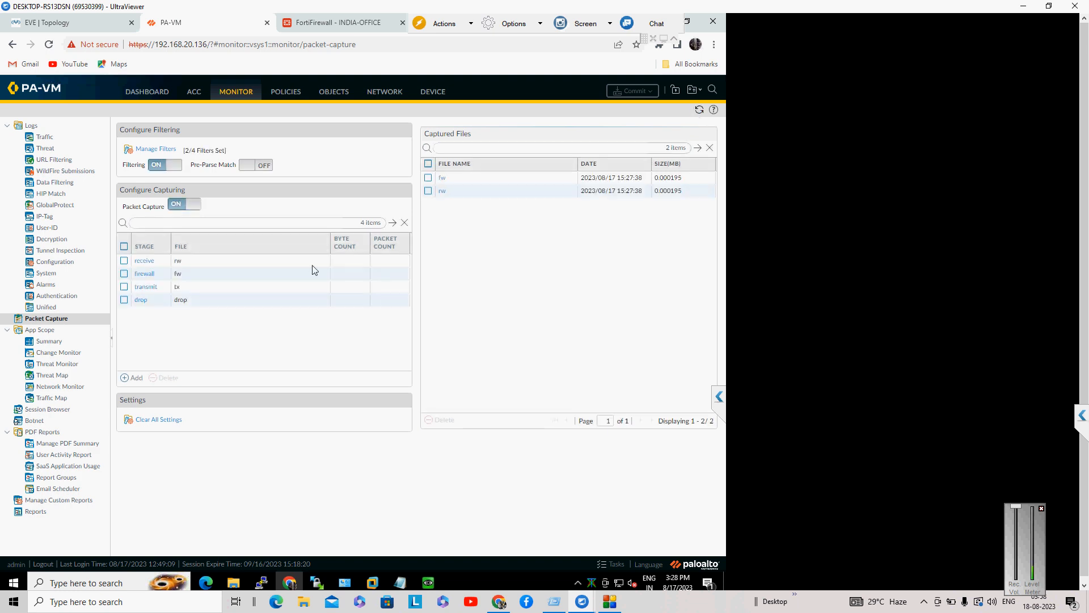
{"action": "left_click", "coordinate": [444, 192]}
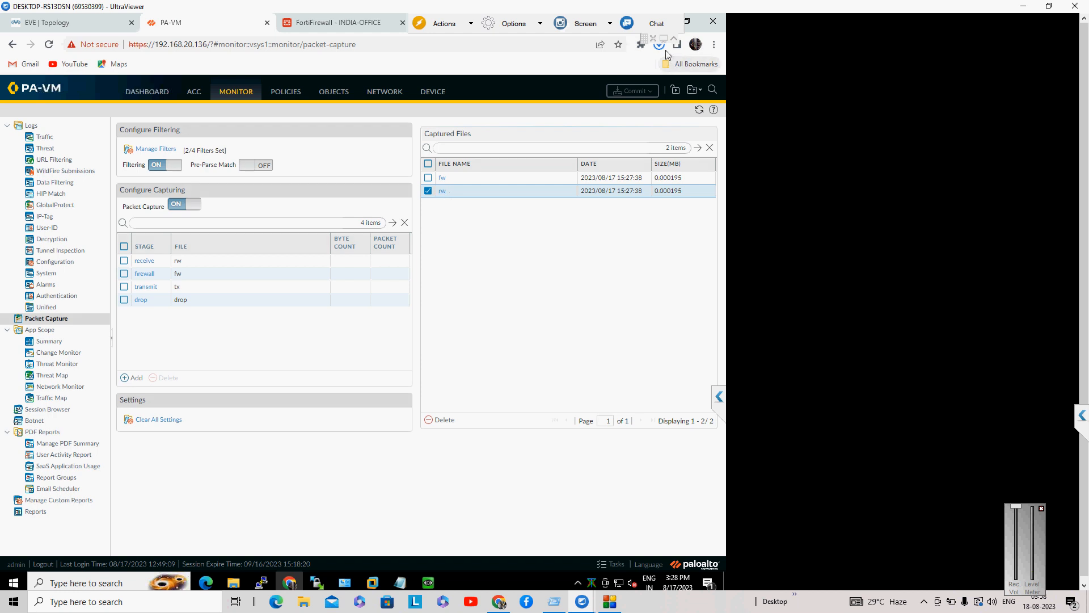
{"action": "left_click", "coordinate": [659, 48]}
{"action": "left_click", "coordinate": [660, 47]}
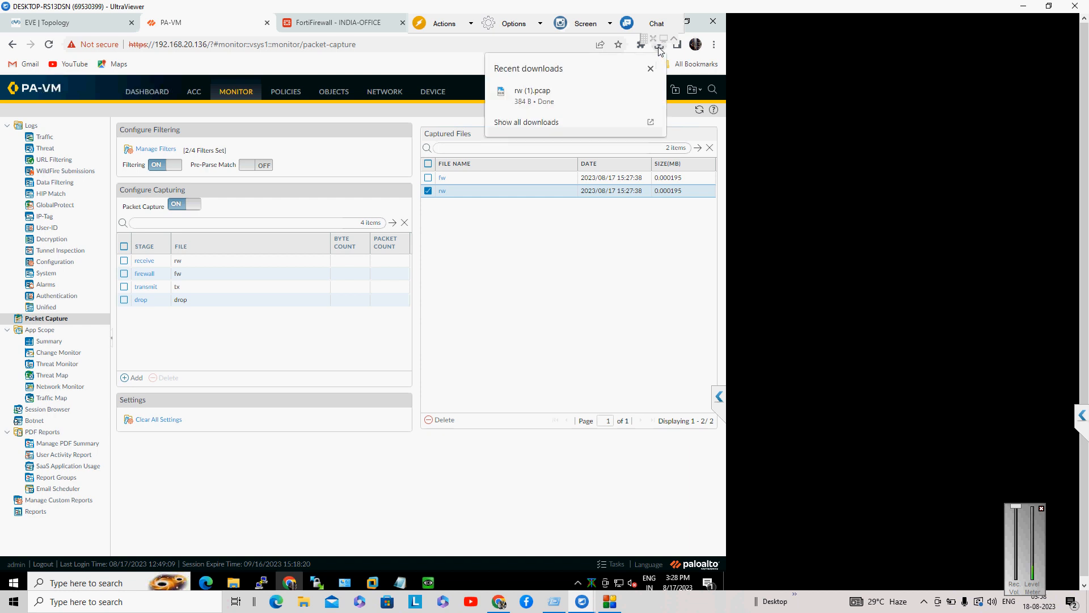
{"action": "left_click", "coordinate": [658, 48]}
Step: Open rw (1).pcap in Wireshark, review the four unanswered ICMP requests to 40.1.1.10, and close it
{"action": "left_click", "coordinate": [659, 45]}
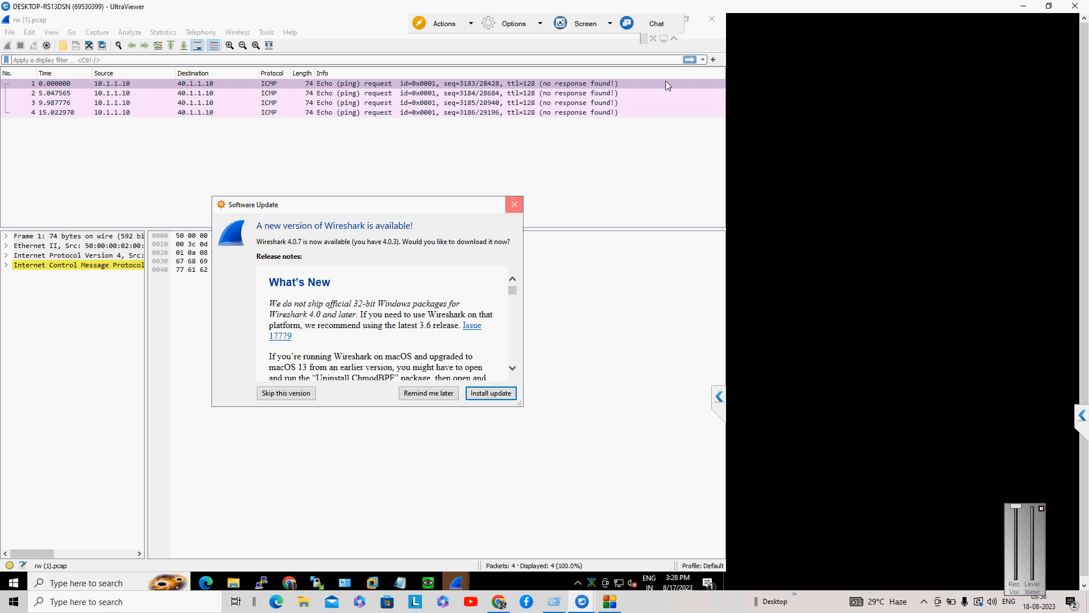
{"action": "left_click", "coordinate": [718, 22]}
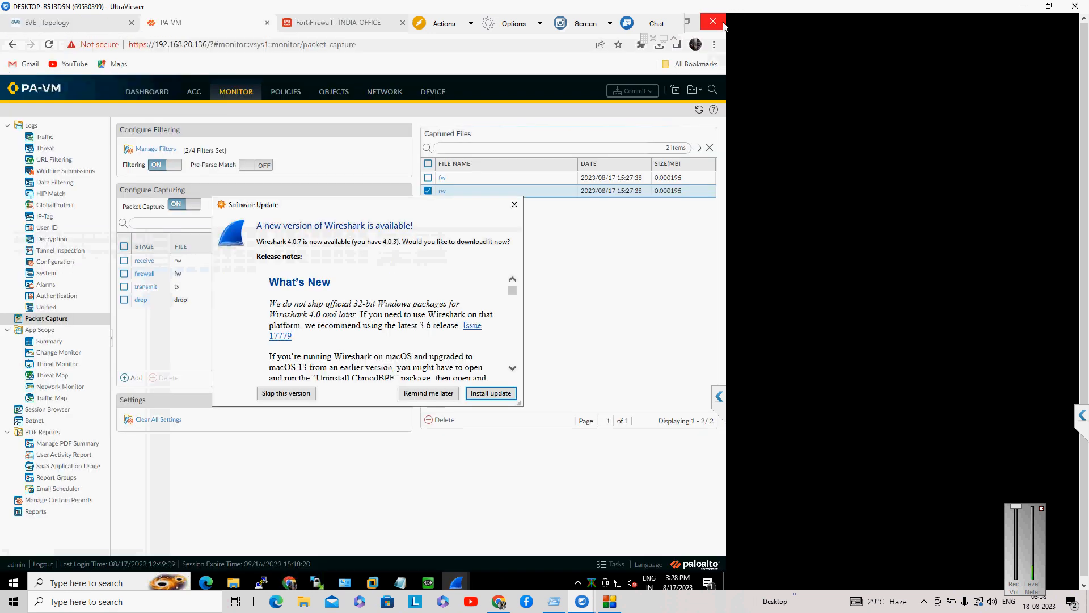
Step: Dismiss the Wireshark prompt and open the Uk-India tunnel's Proxy IDs under Network > IPSec Tunnels
{"action": "left_click", "coordinate": [513, 203]}
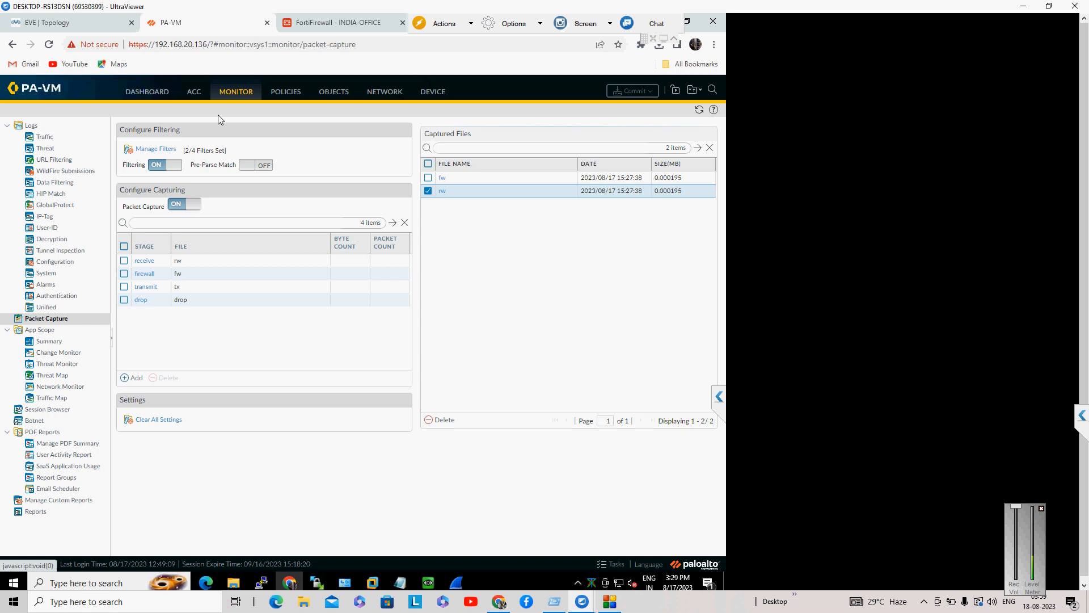
{"action": "left_click", "coordinate": [395, 94]}
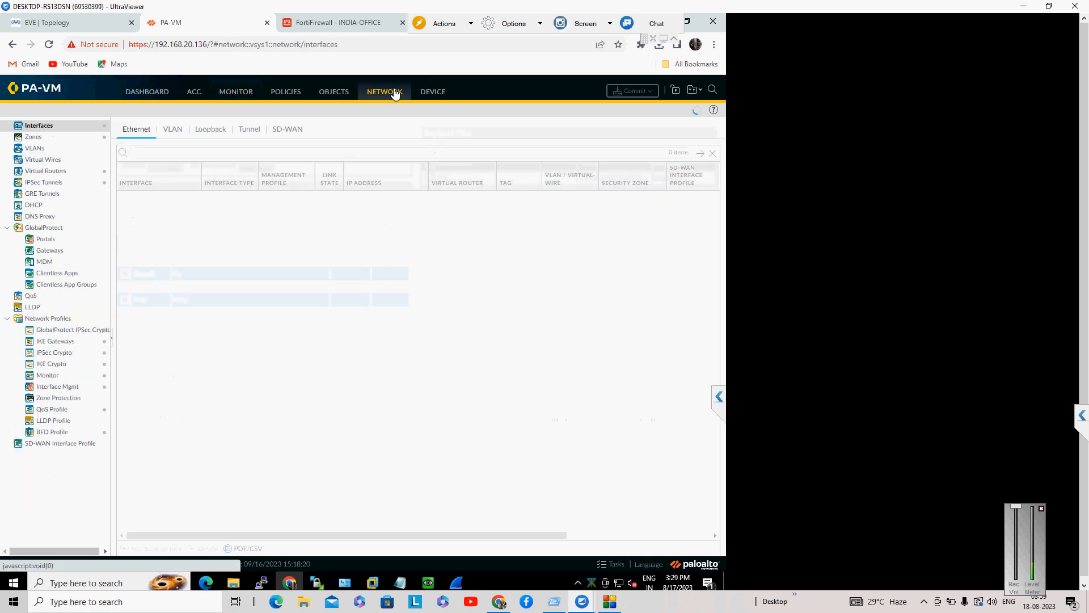
{"action": "left_click", "coordinate": [35, 184]}
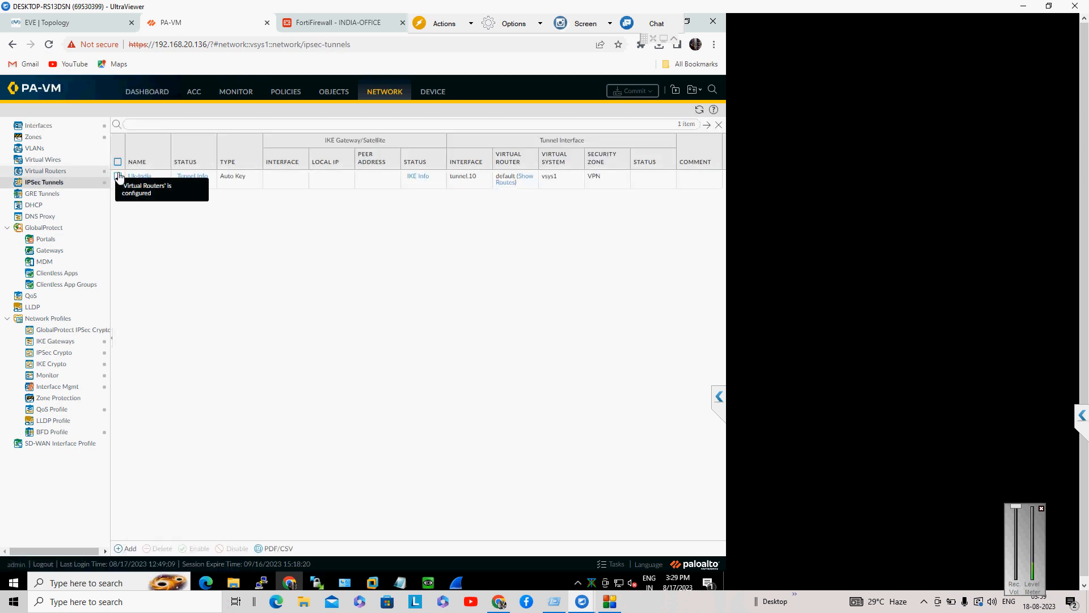
{"action": "left_click", "coordinate": [139, 177]}
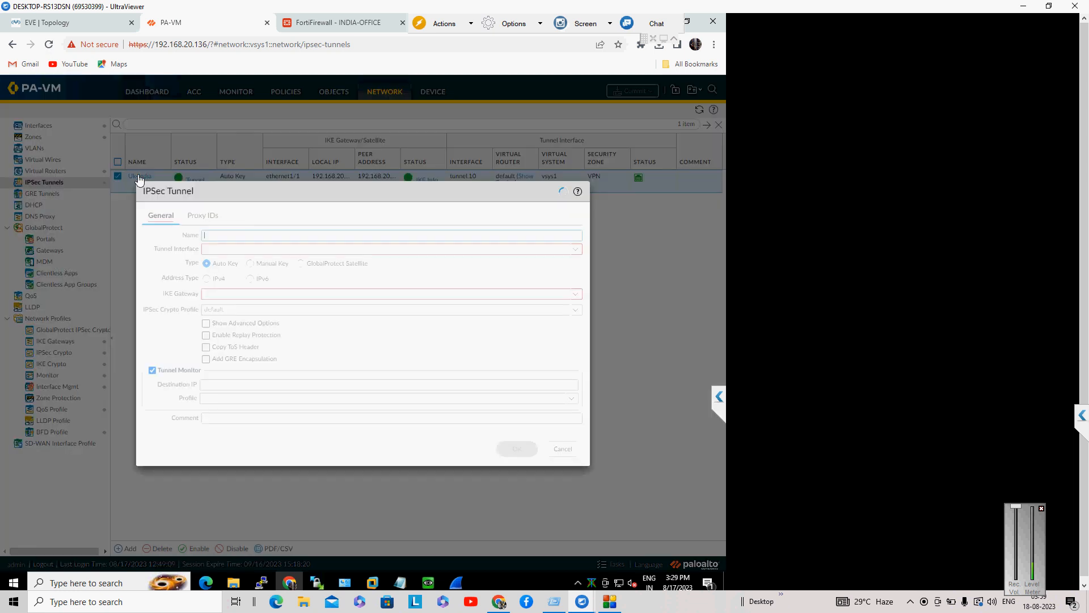
{"action": "left_click", "coordinate": [194, 219]}
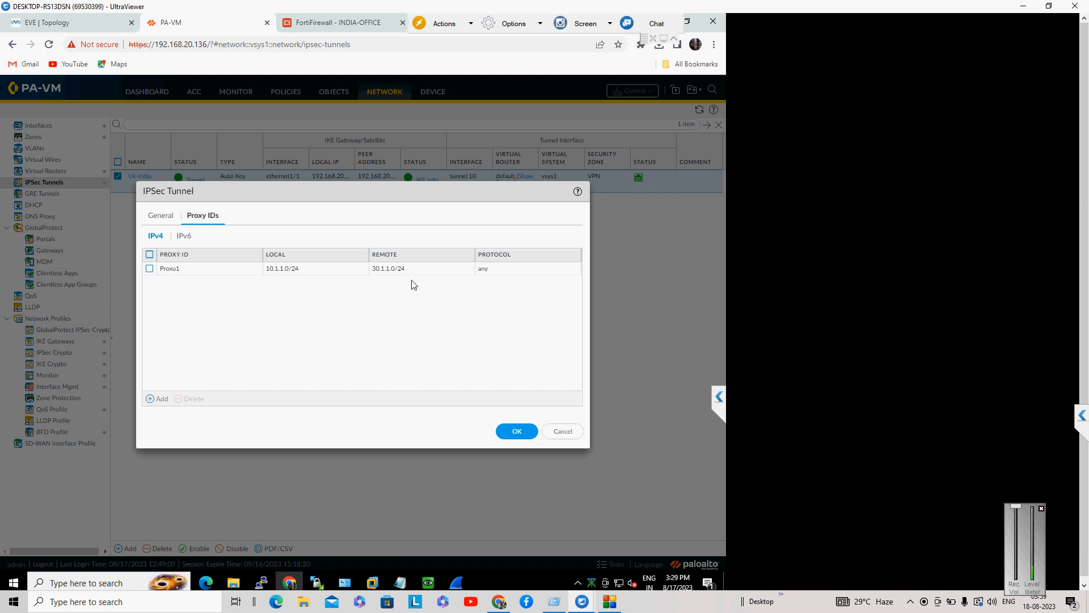
Step: Create proxy ID proxy2 on Uk-India: local 10.1.1.0/24, remote 40.1.1.0/24, protocol any
{"action": "left_click", "coordinate": [160, 400]}
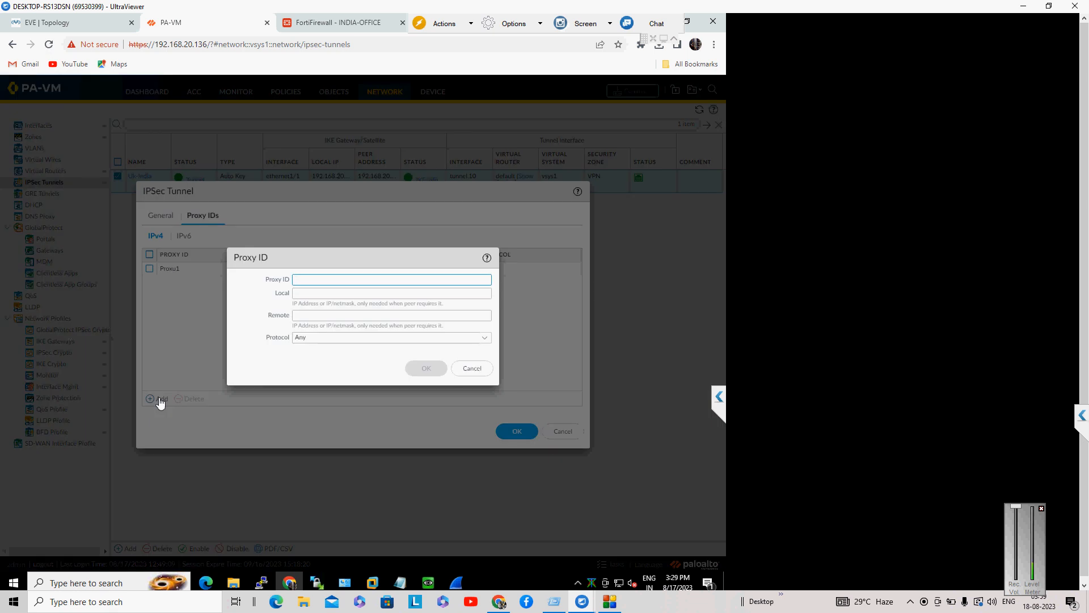
{"action": "type", "text": "proxy"}
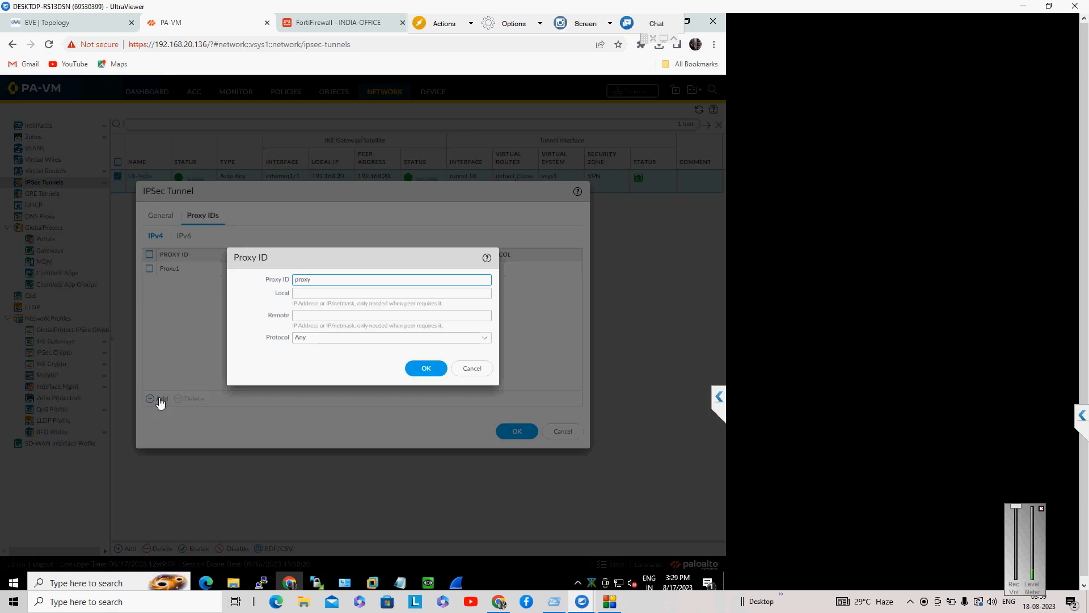
{"action": "type", "text": "10"}
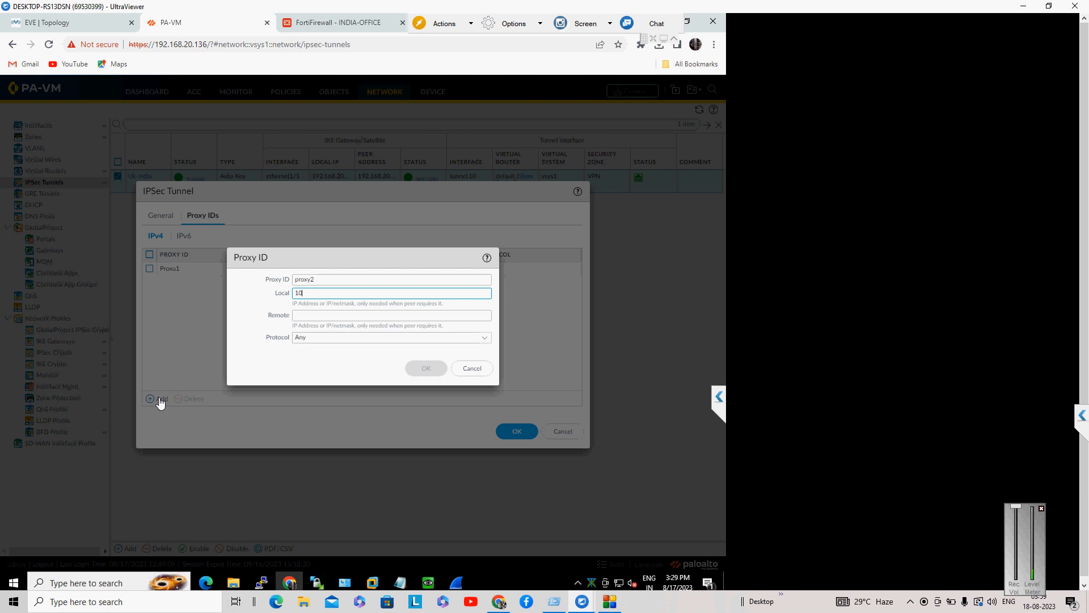
{"action": "type", "text": ".1.1.0/24"}
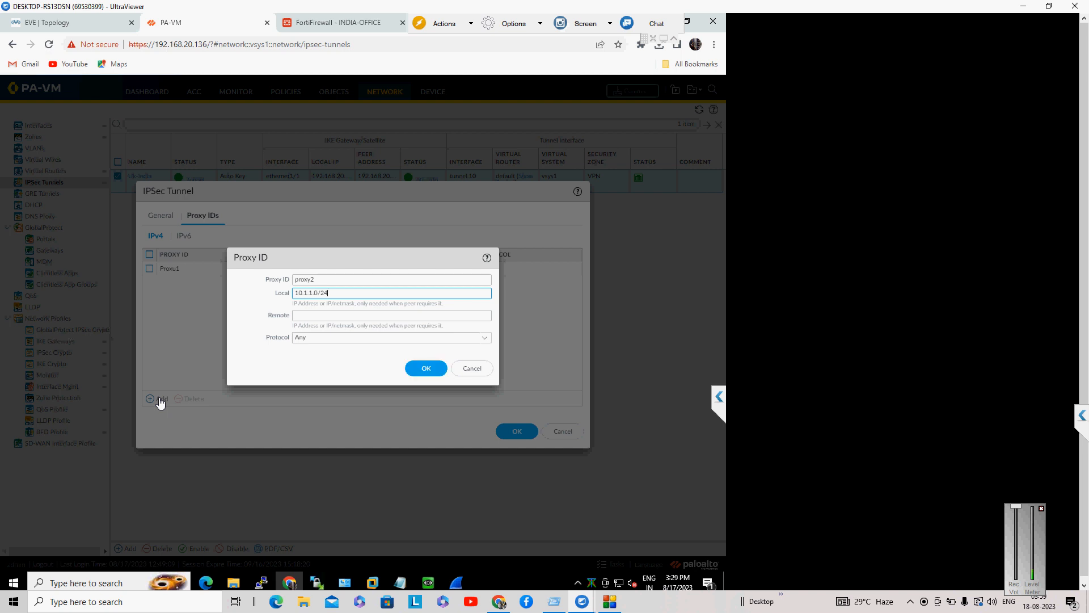
{"action": "key", "text": "Tab"}
{"action": "type", "text": "4"}
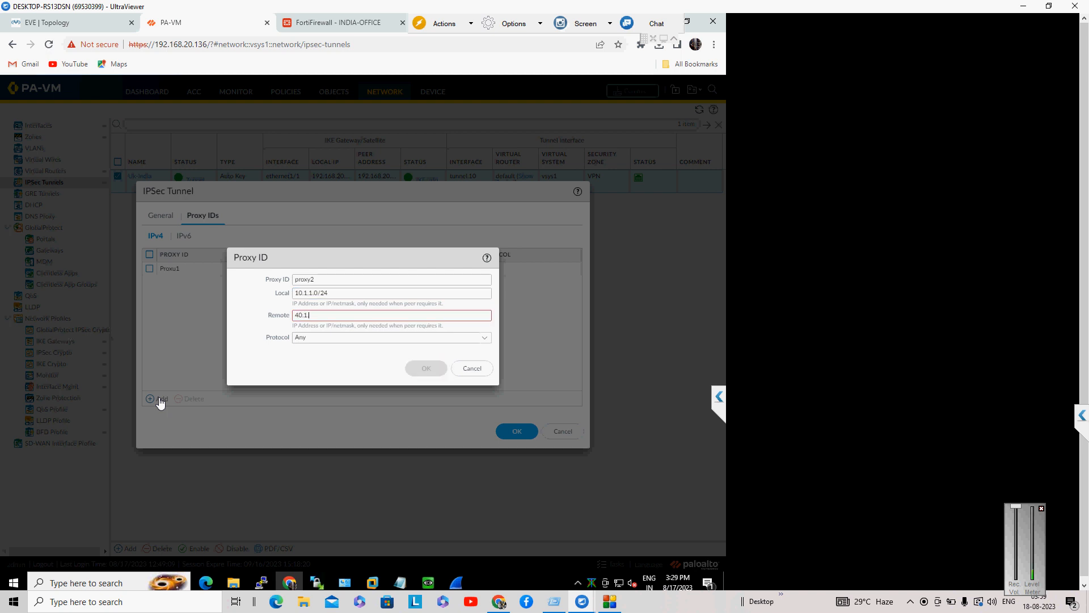
{"action": "type", "text": "0.1.1.0/24"}
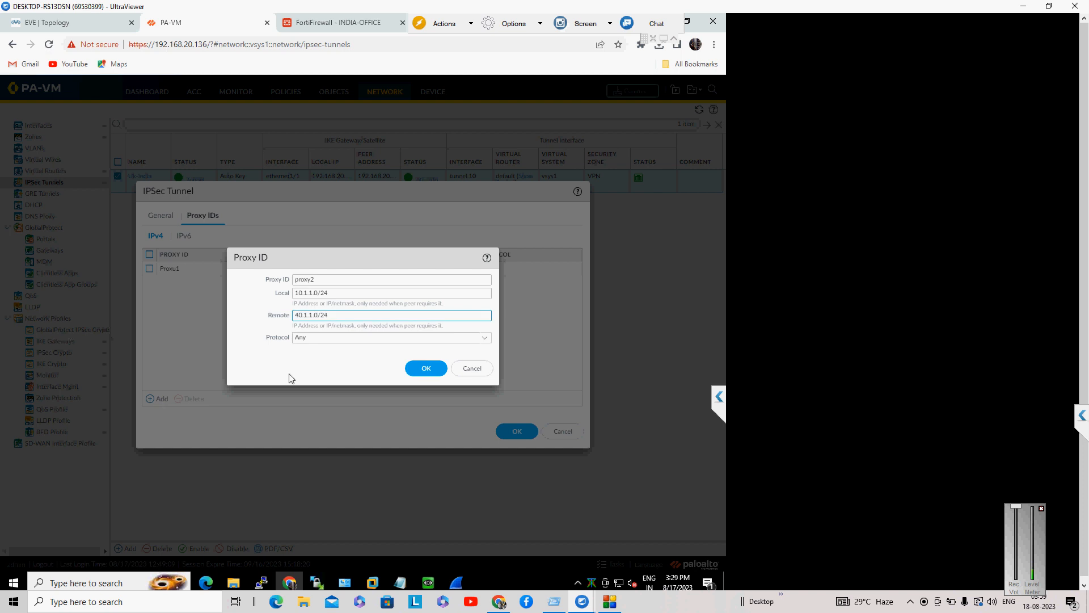
{"action": "left_click", "coordinate": [432, 369]}
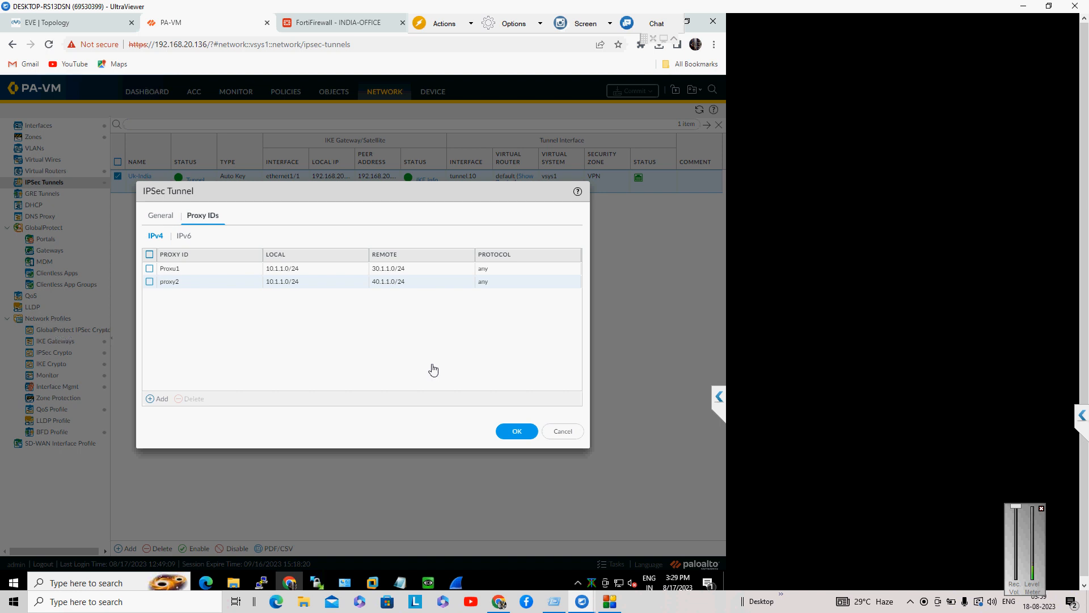
Step: Save the Uk-India tunnel with both proxy IDs and commit the configuration
{"action": "left_click", "coordinate": [520, 434]}
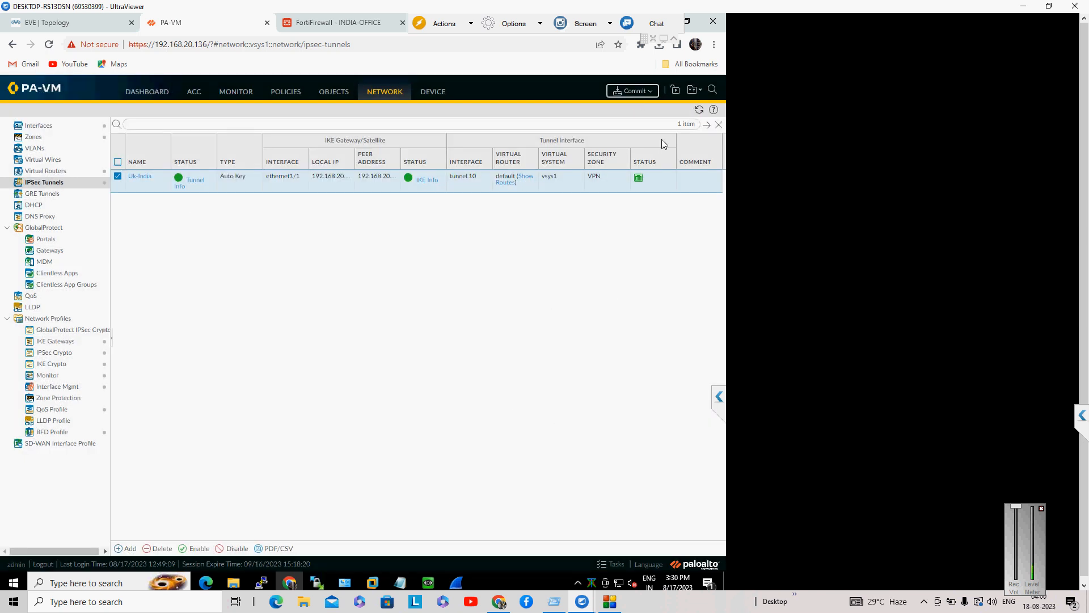
{"action": "left_click", "coordinate": [622, 90]}
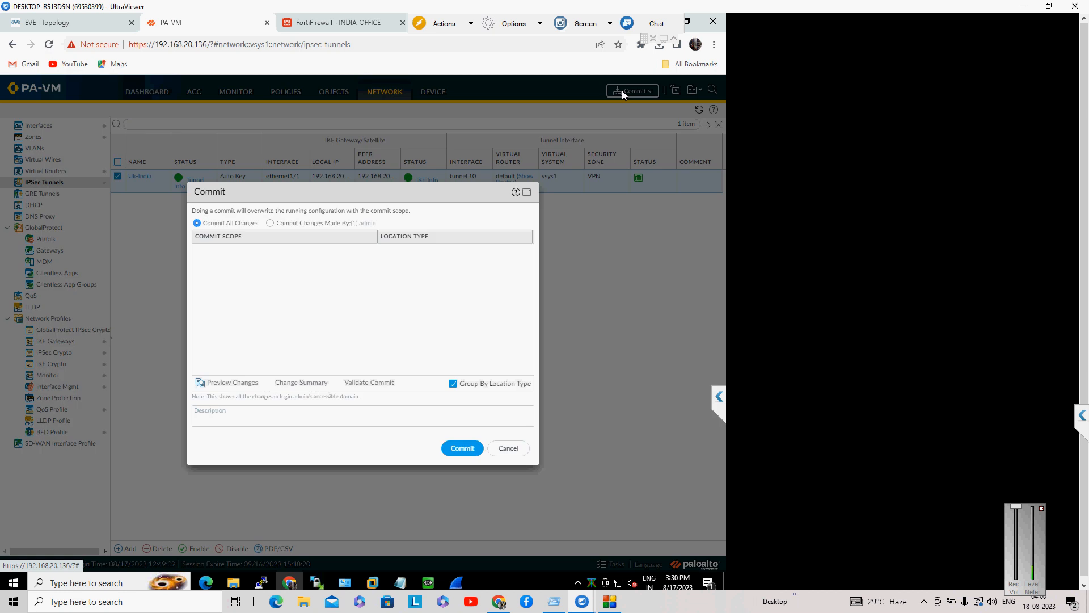
{"action": "left_click", "coordinate": [467, 451]}
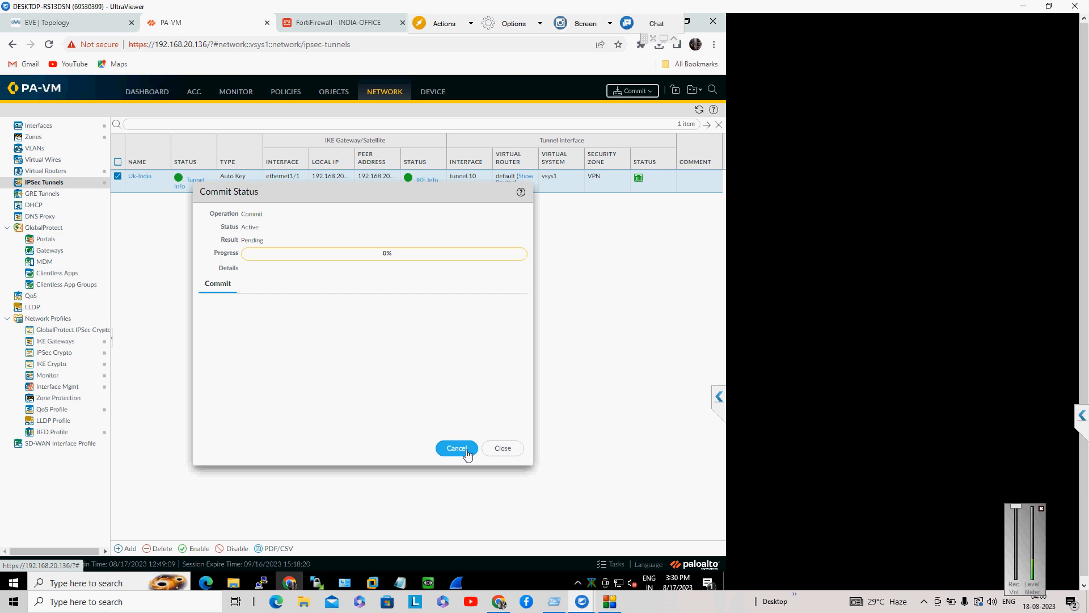
Step: Stop the continuous ping to 40.1.1.10 with Ctrl+C and return to the commit progress
{"action": "mouse_move", "coordinate": [428, 582]}
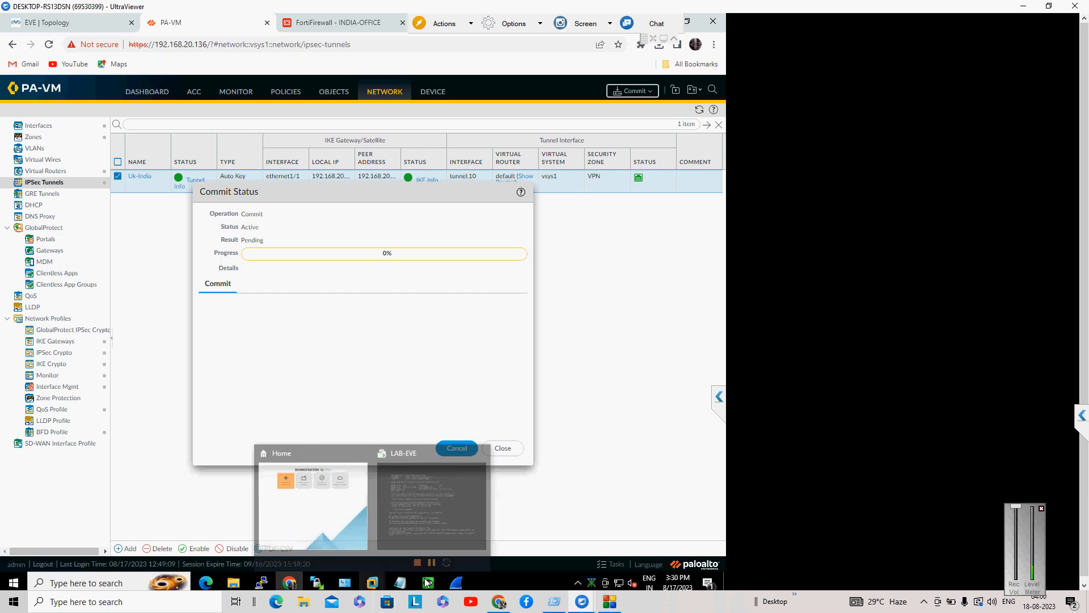
{"action": "left_click", "coordinate": [417, 507]}
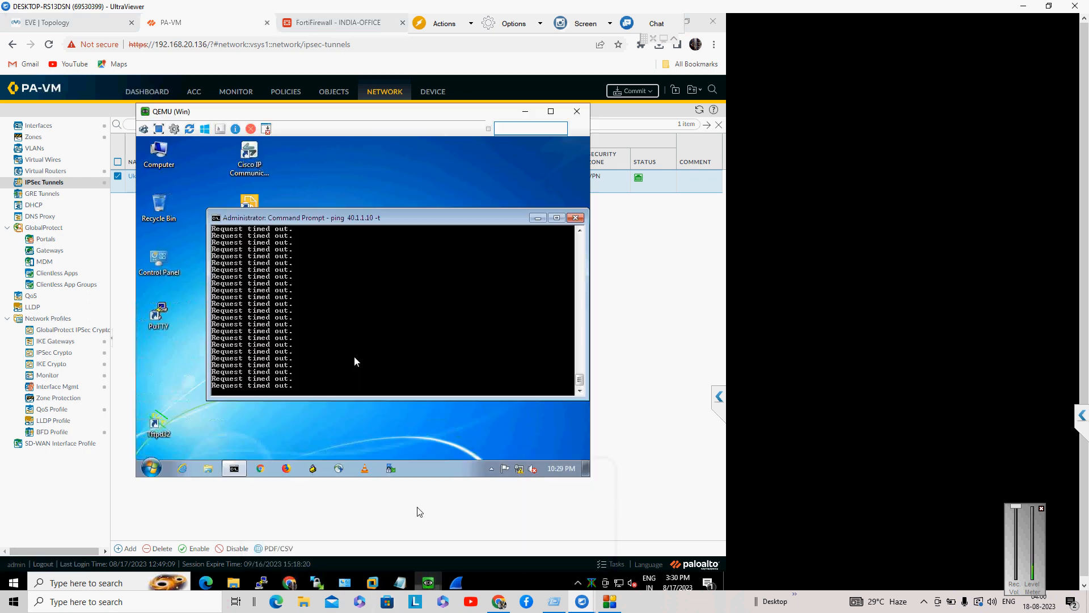
{"action": "key", "text": "ctrl+c"}
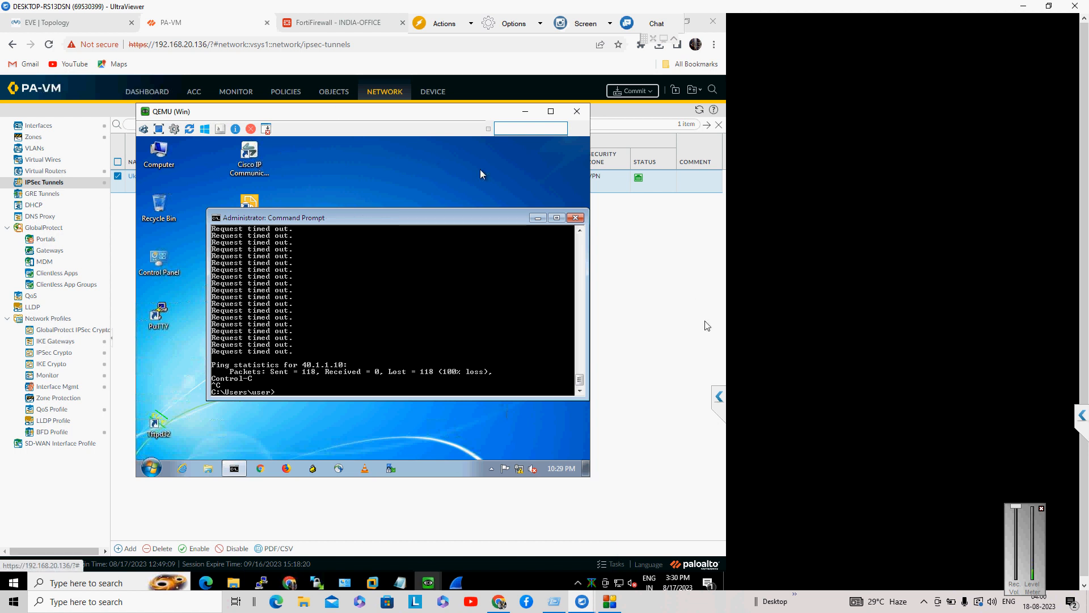
{"action": "left_click", "coordinate": [657, 312]}
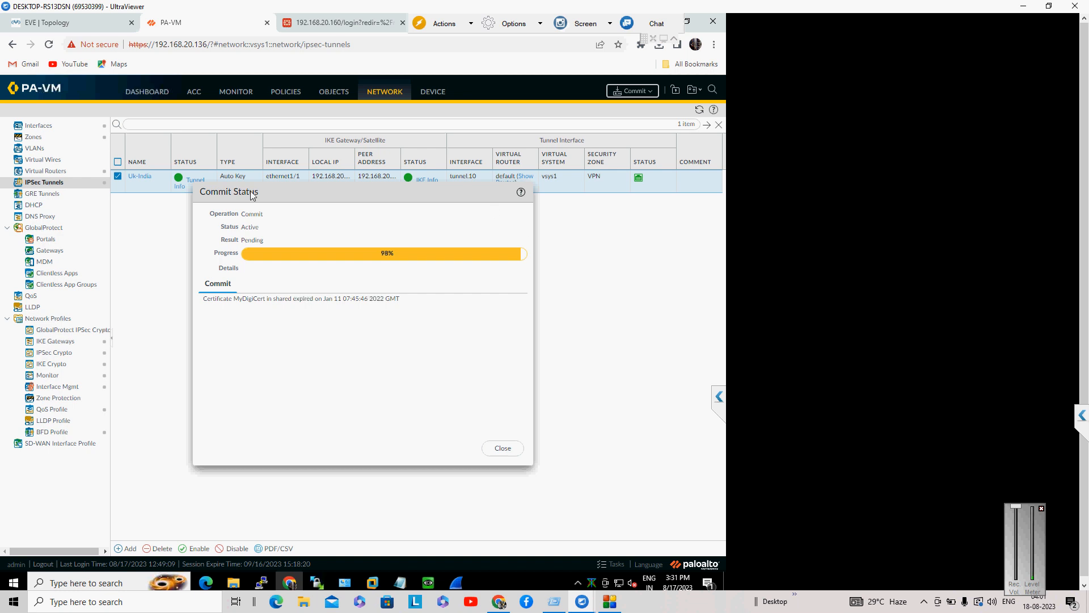
Step: Rerun ping 40.1.1.10 -t in the Windows VM console
{"action": "left_click", "coordinate": [80, 19]}
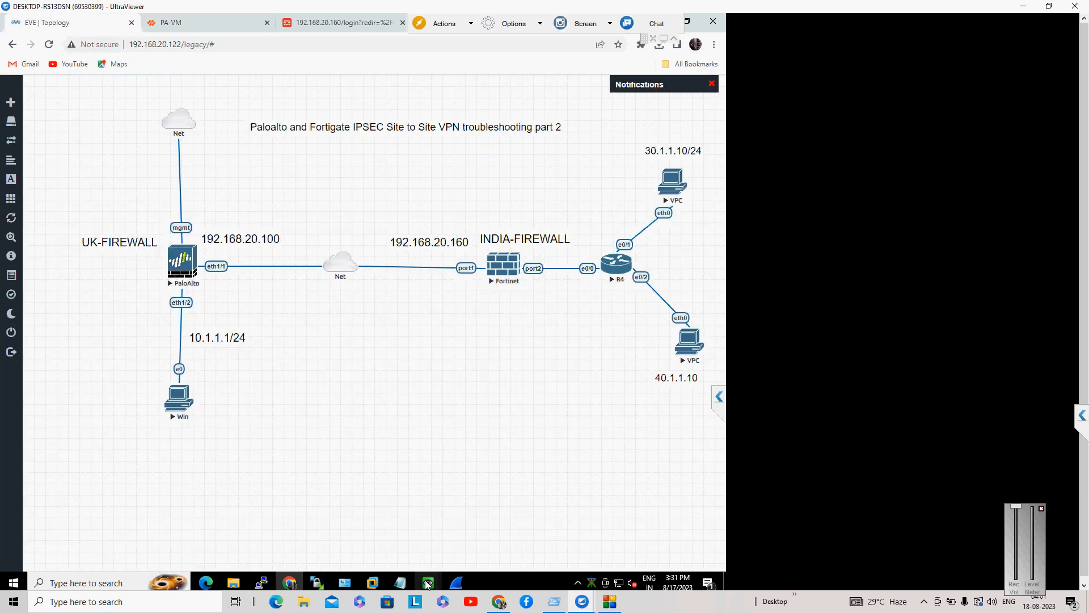
{"action": "mouse_move", "coordinate": [429, 583]}
{"action": "left_click", "coordinate": [416, 536]}
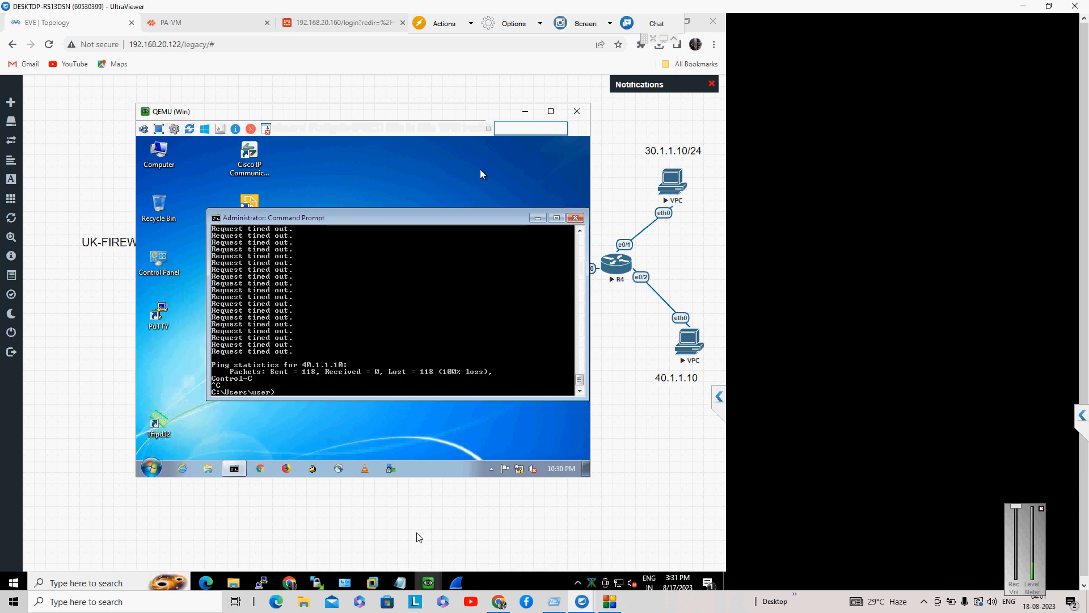
{"action": "key", "text": "Up"}
{"action": "key", "text": "Return"}
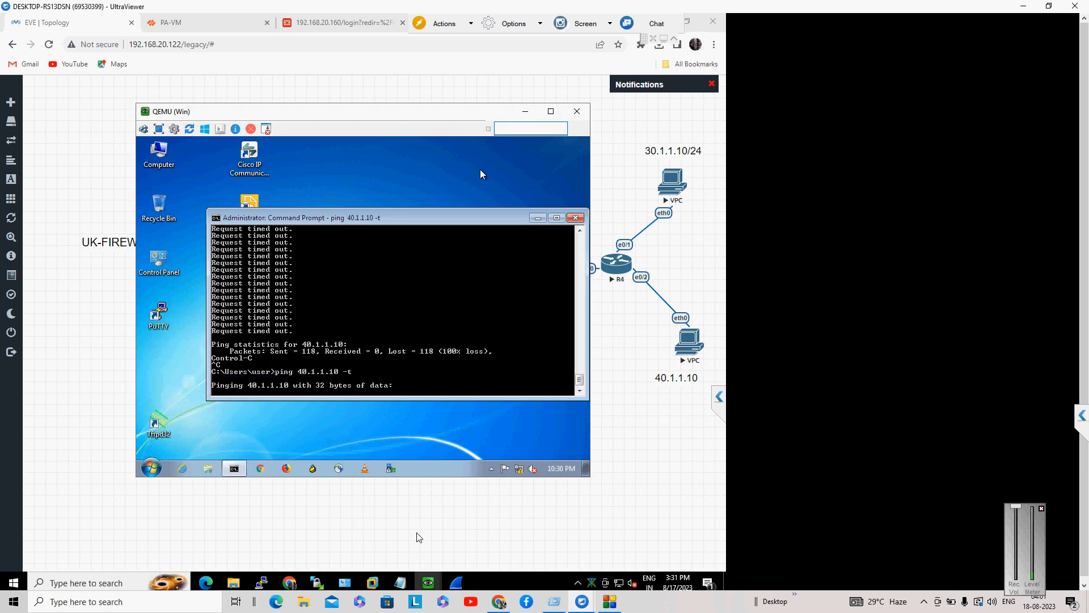
Step: Position the VM console beside the firewall to see replies and the successful commit
{"action": "left_click", "coordinate": [203, 26]}
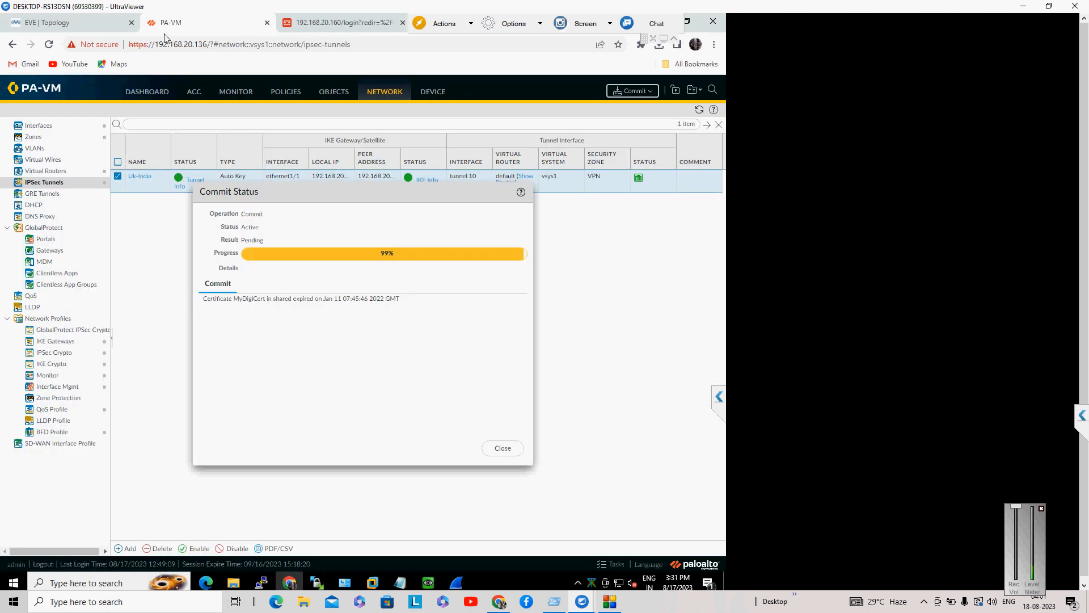
{"action": "mouse_move", "coordinate": [434, 587]}
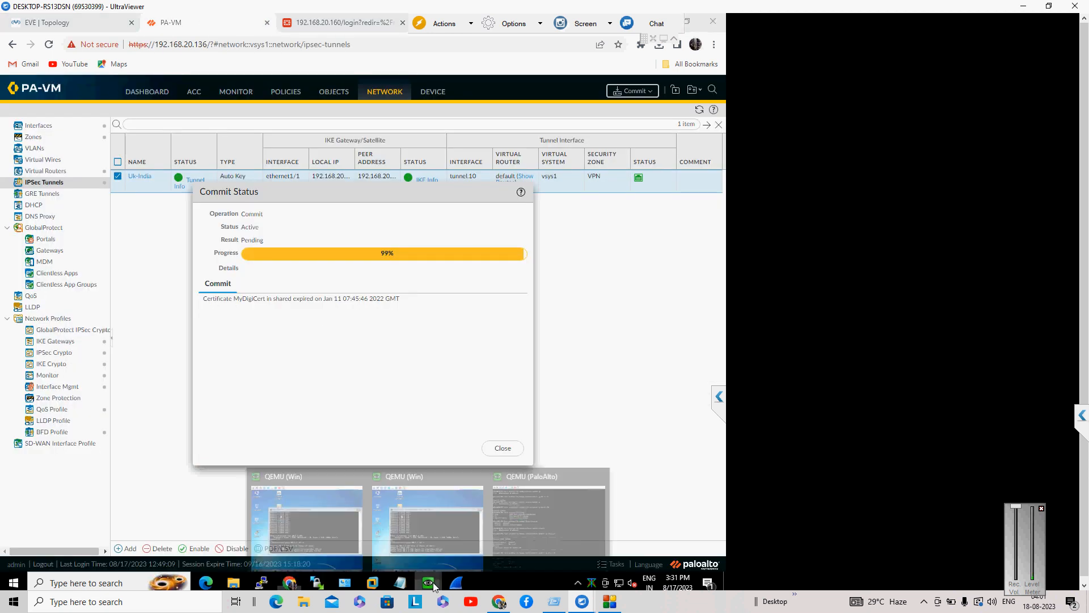
{"action": "left_click", "coordinate": [436, 532]}
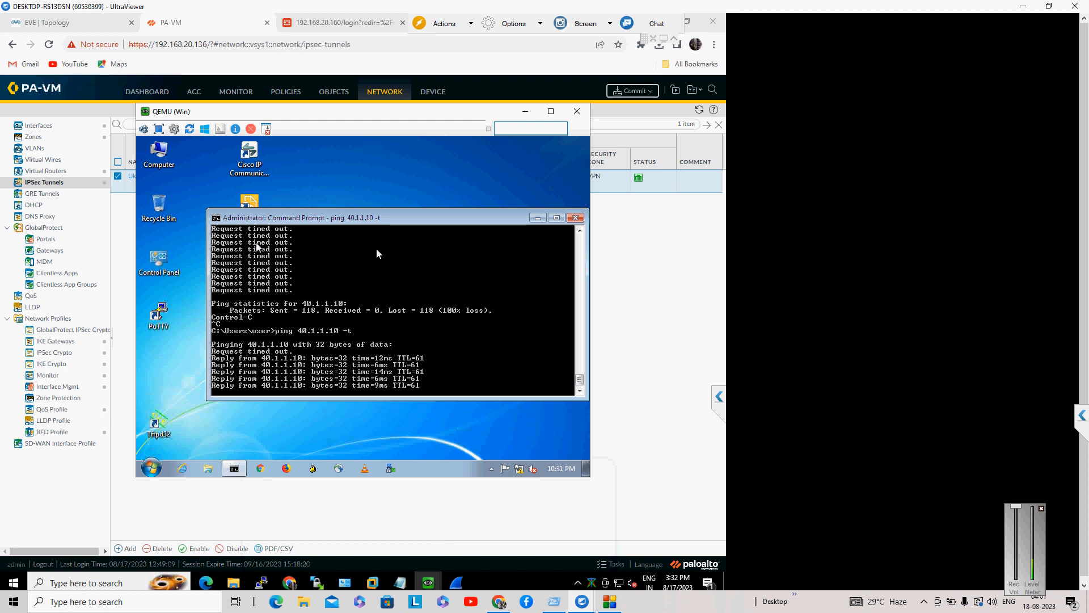
{"action": "left_click_drag", "start_coordinate": [309, 117], "coordinate": [525, 240]}
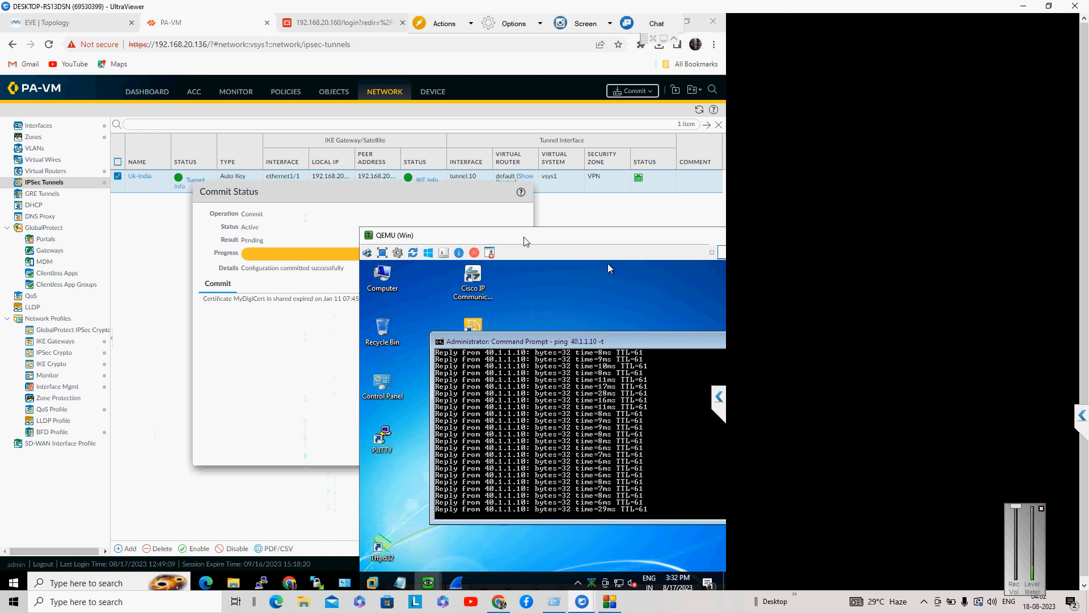
{"action": "left_click", "coordinate": [609, 602]}
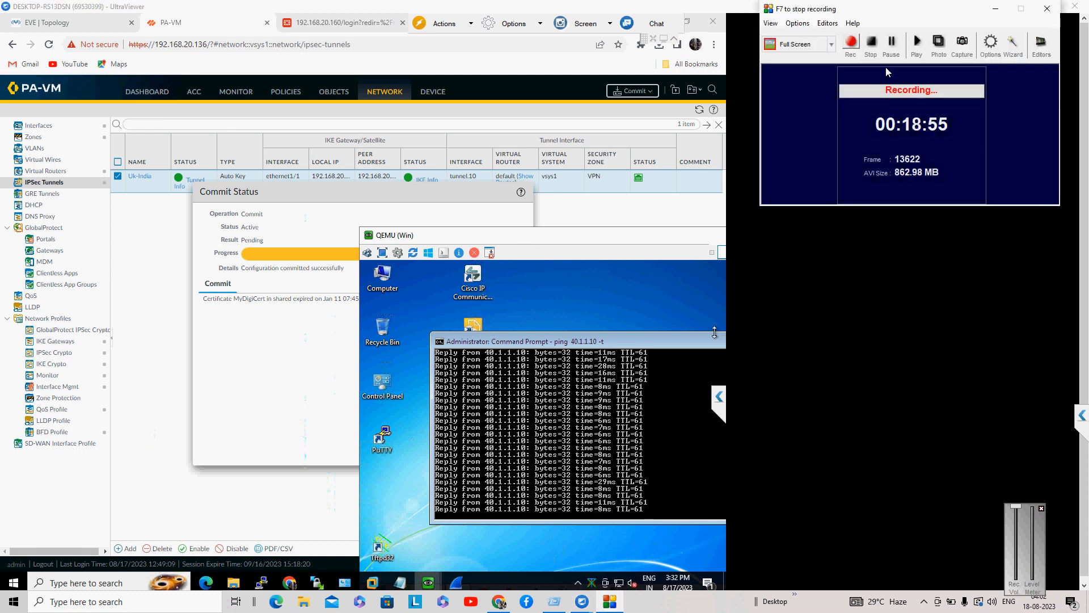